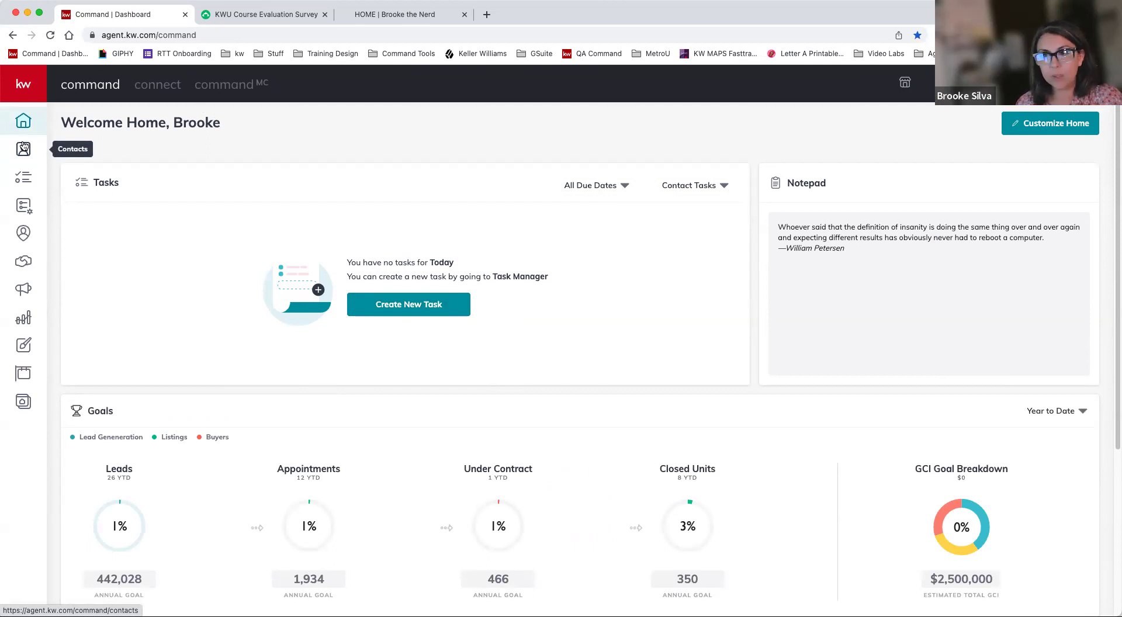
- From the Contacts list, open an empty Add to Contacts form
left_click(36, 87)
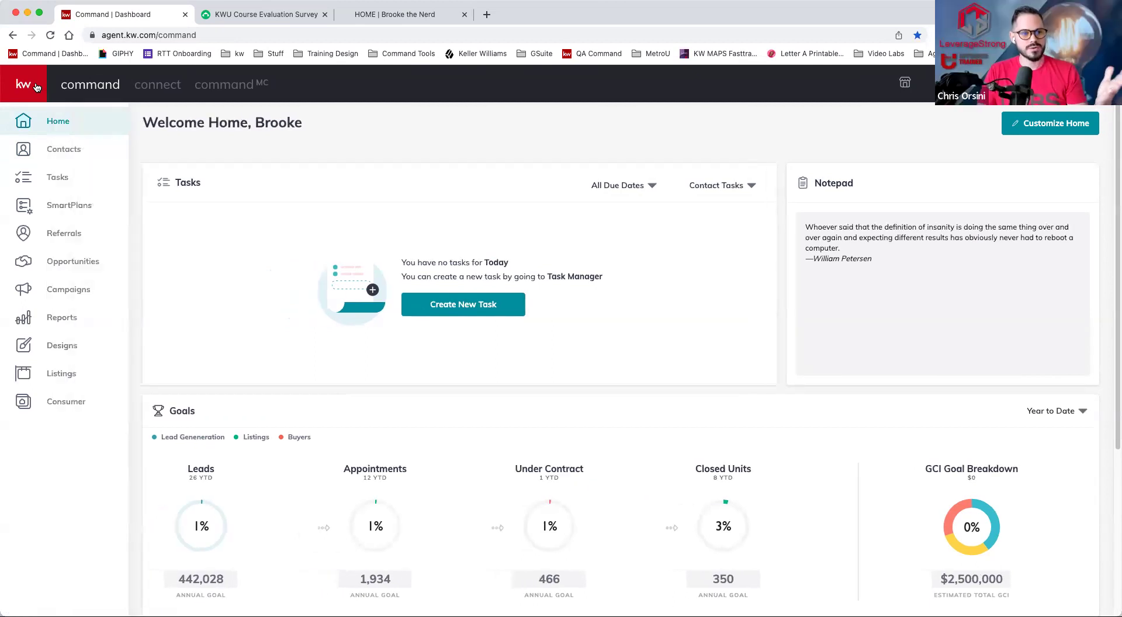
left_click(57, 151)
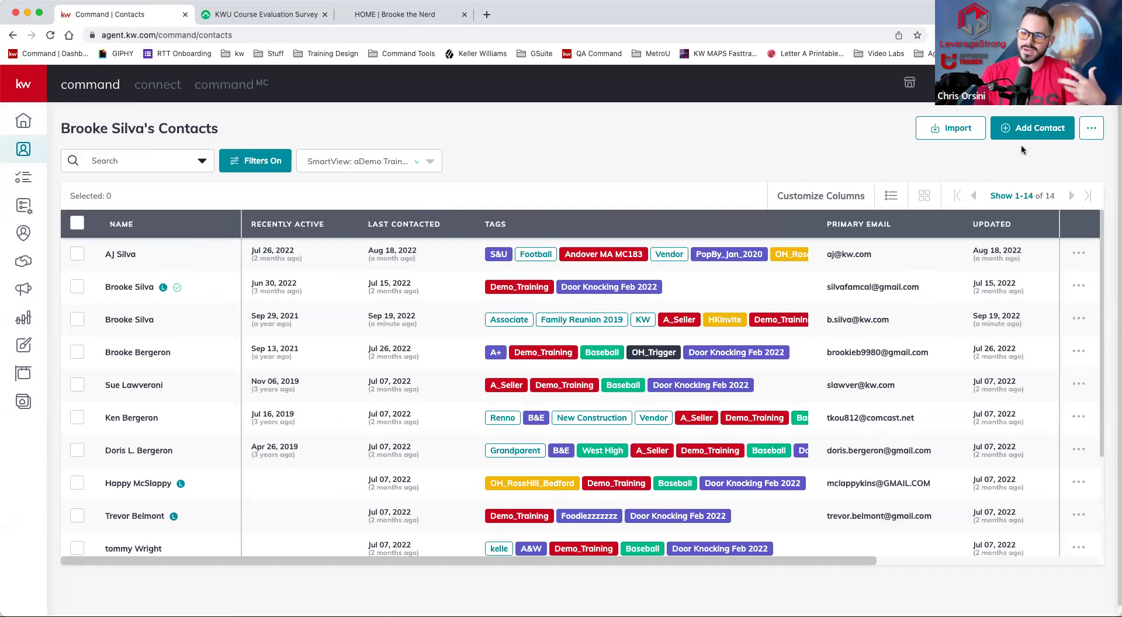
left_click(1032, 129)
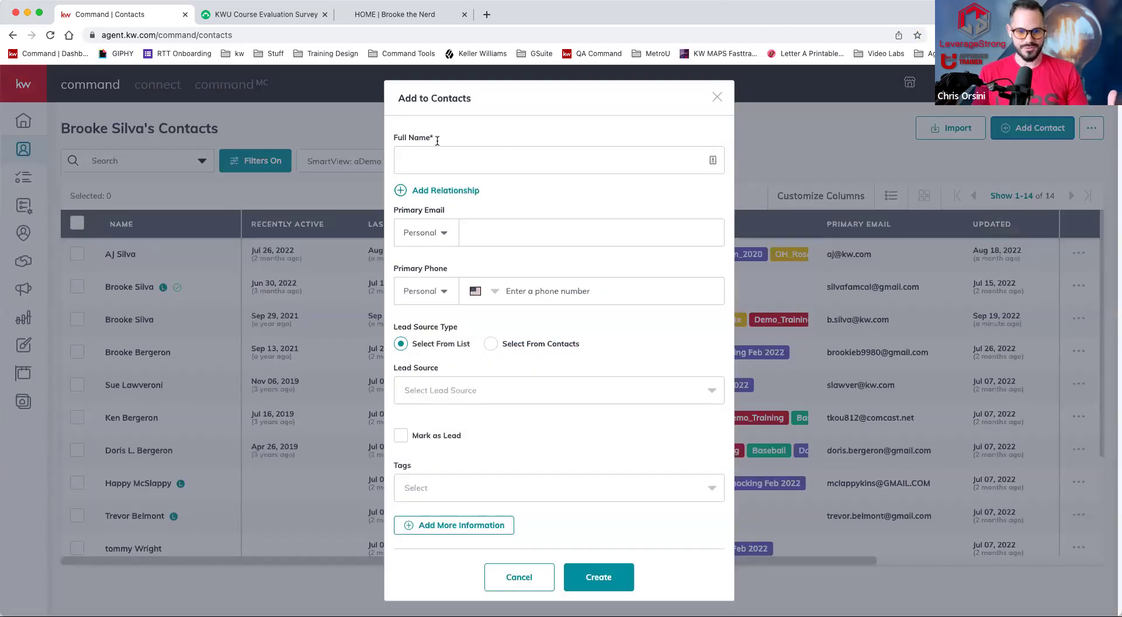
- Fill in the contact's full name, primary email and primary phone number
left_click(444, 162)
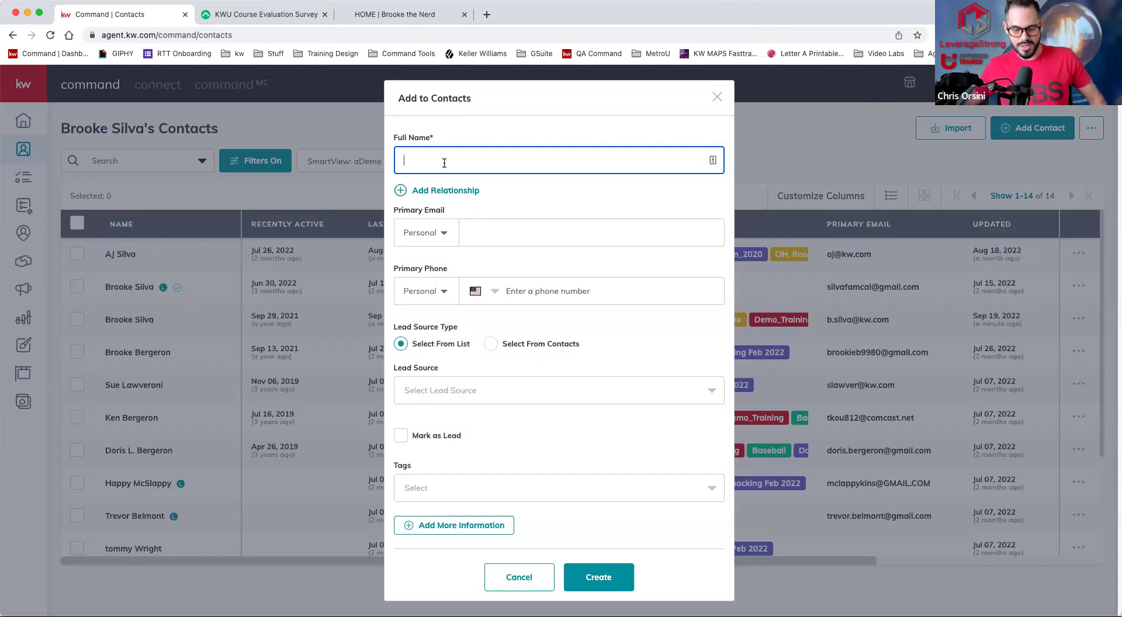
type("Joe Shmoe")
key("Tab")
type("blahblah@blah.com")
key("Tab")
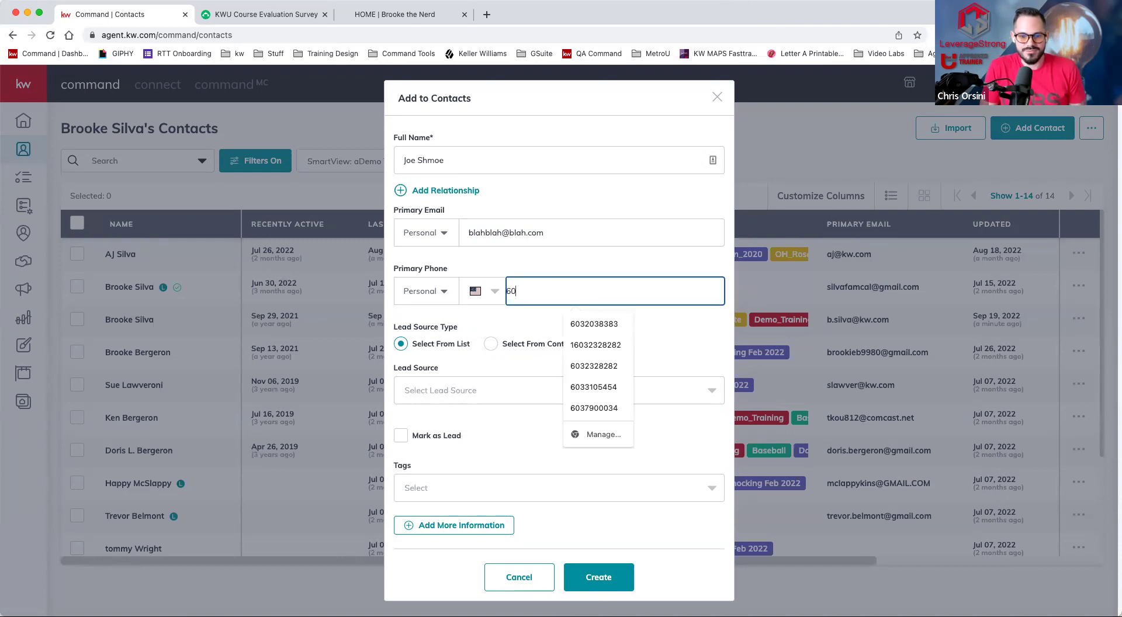
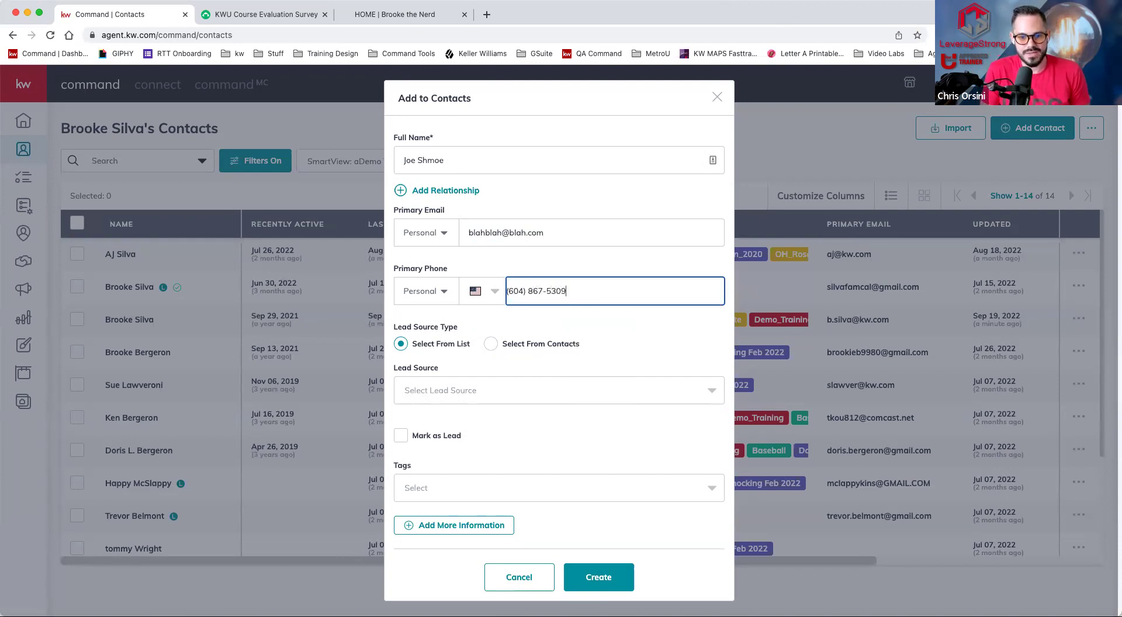
left_click(623, 325)
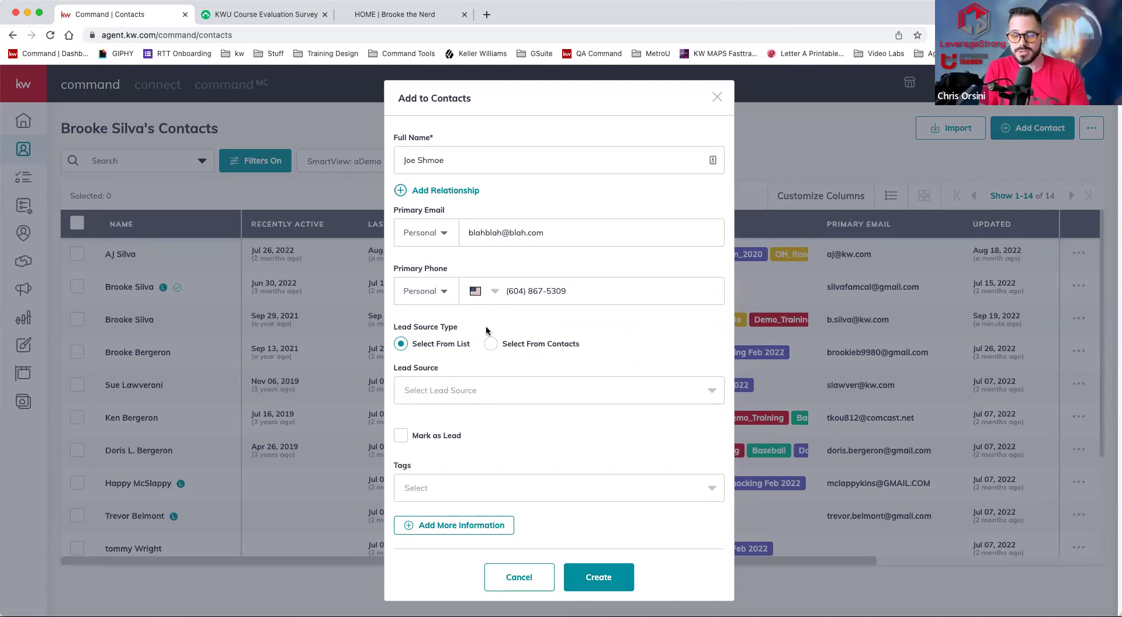
left_click(449, 192)
- Add a relationship linking the contact to their spouse from the existing contacts
left_click(486, 187)
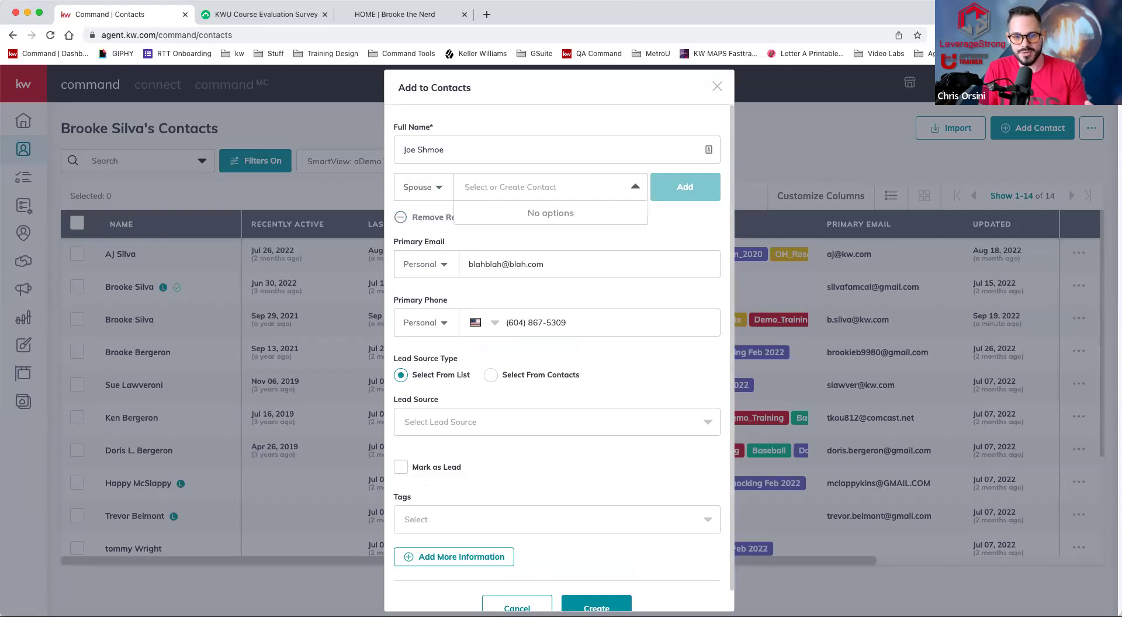
type("jo")
key("BackSpace")
key("BackSpace")
key("BackSpace")
key("BackSpace")
type("Jane Sc")
key("BackSpace")
type("hmoe")
left_click(684, 187)
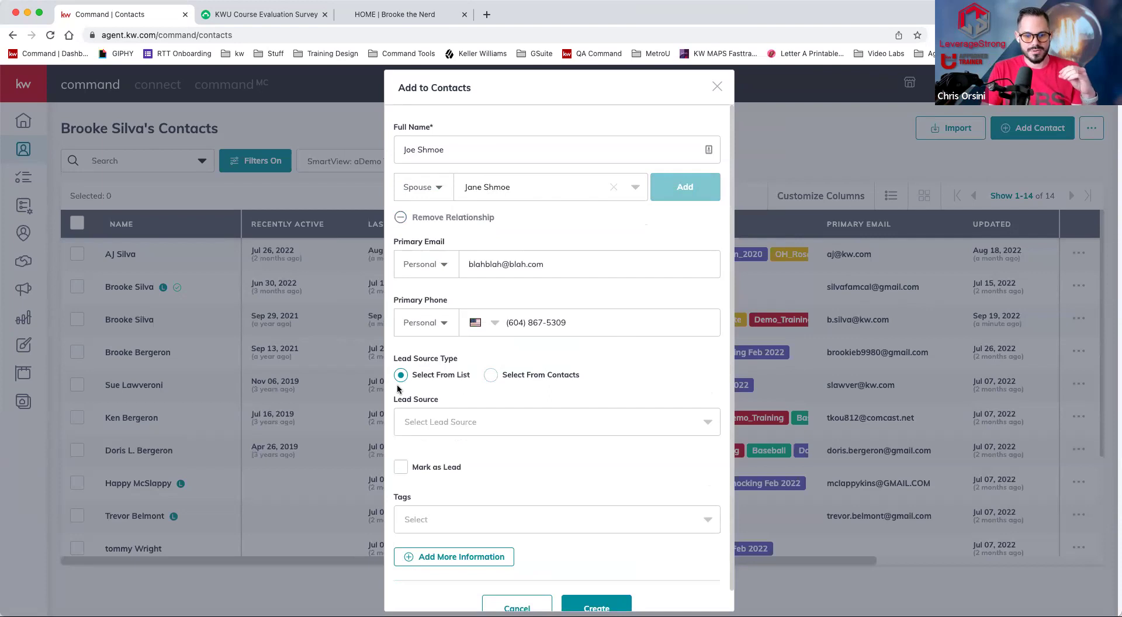
- Set the contact's lead source to Realtor.com
left_click(525, 425)
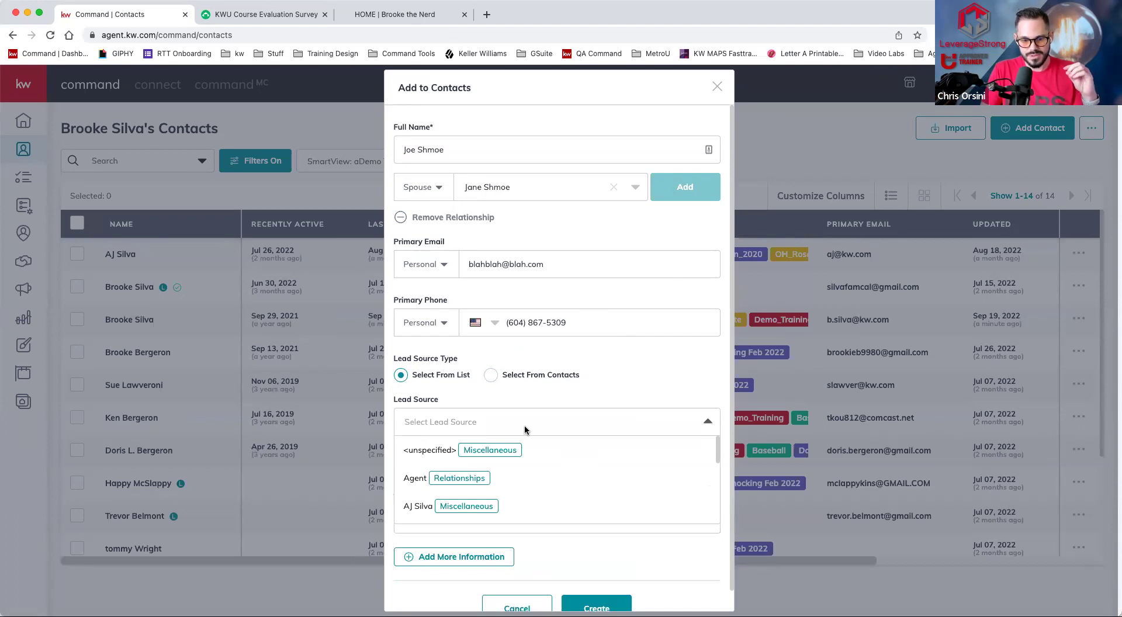
type("rea")
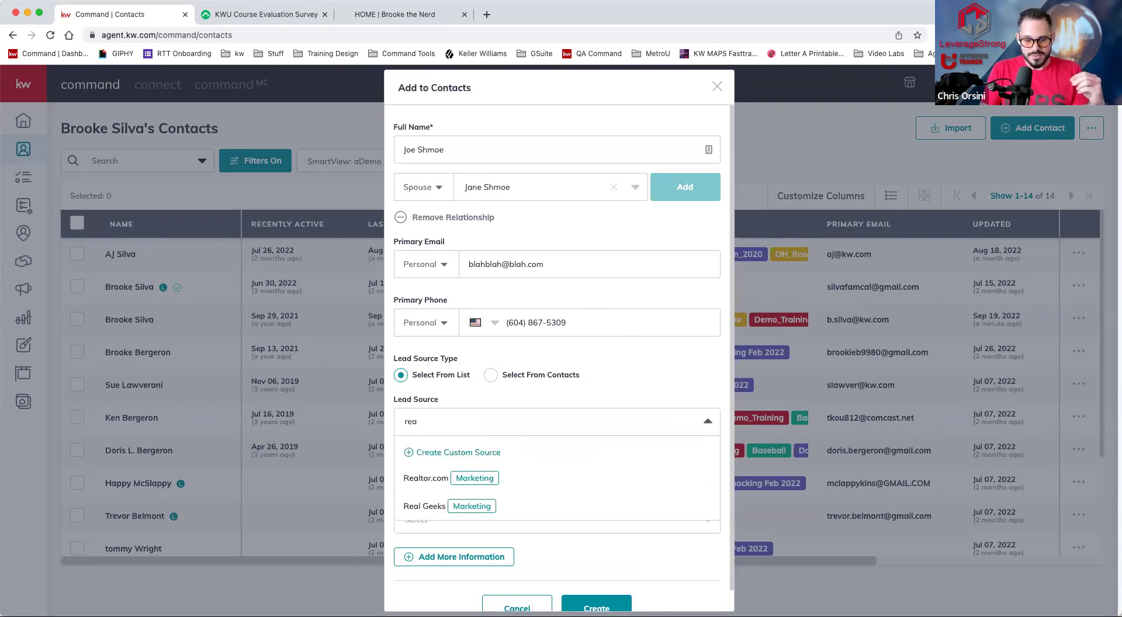
left_click(466, 483)
scroll(464, 479, "down", 2)
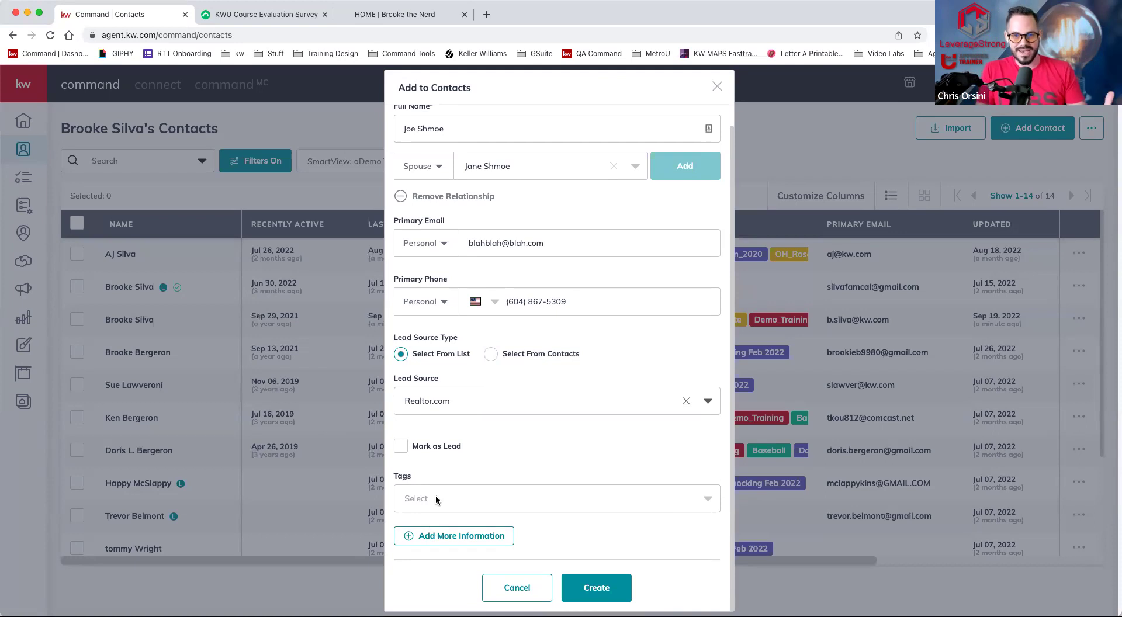
left_click(436, 498)
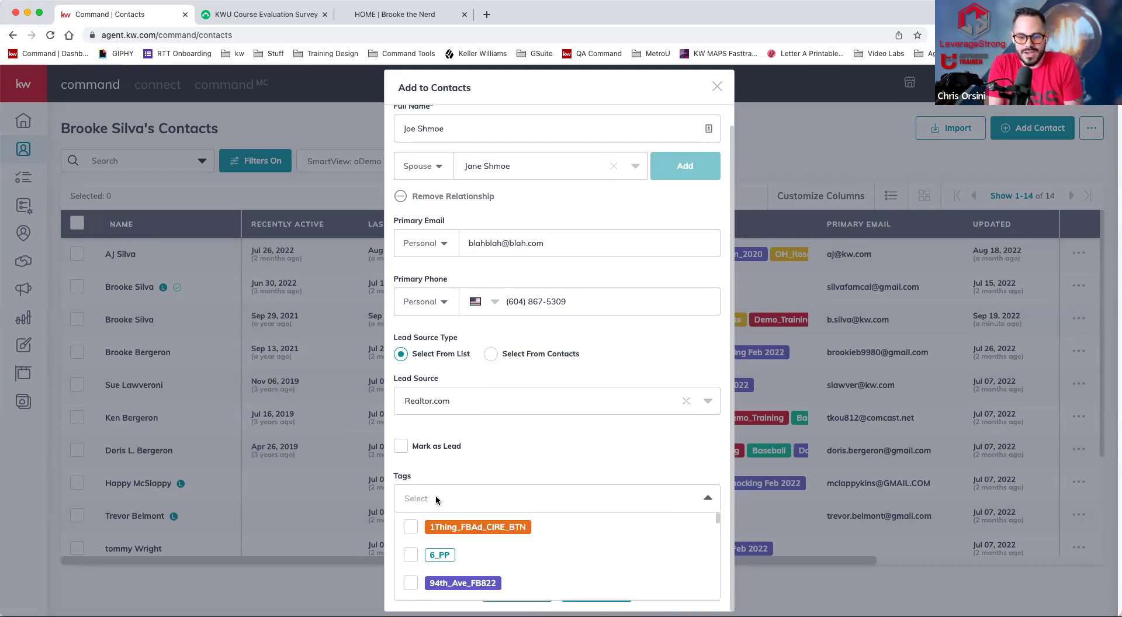
- Tag the contact with Buyer, Lobster Lover and Firefighter
type("buyer")
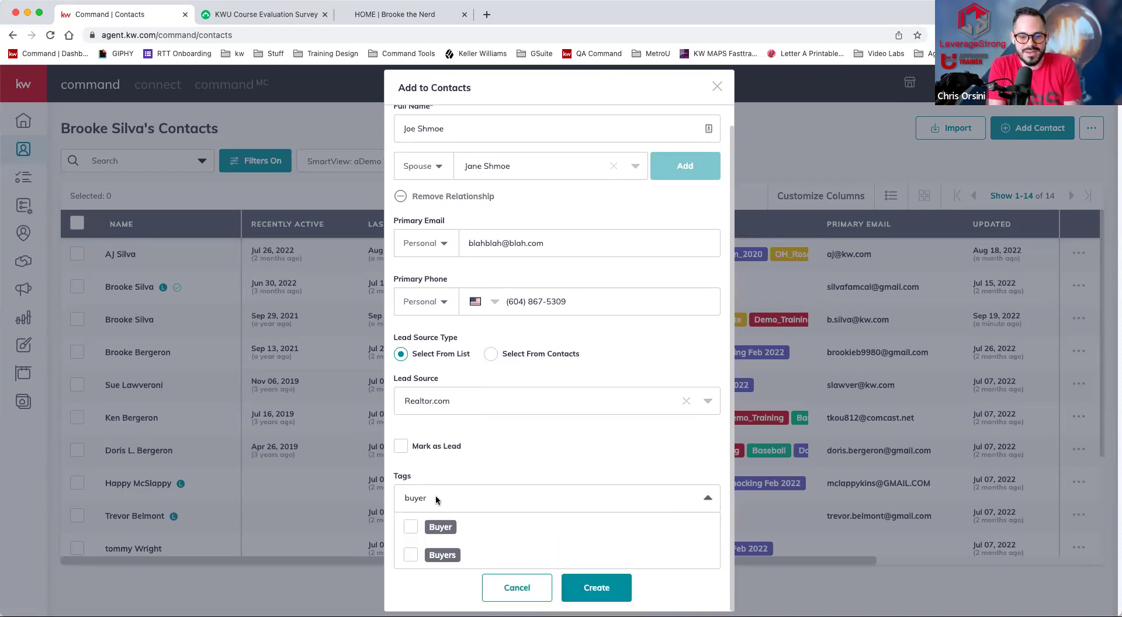
left_click(411, 527)
type("lob")
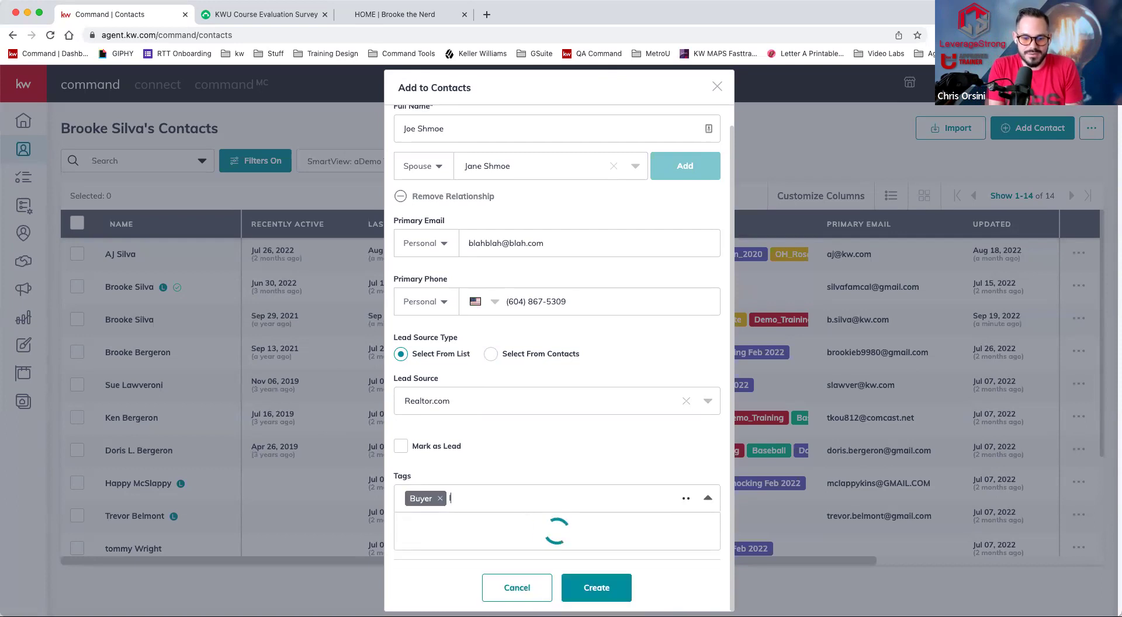
left_click(414, 554)
type("fire")
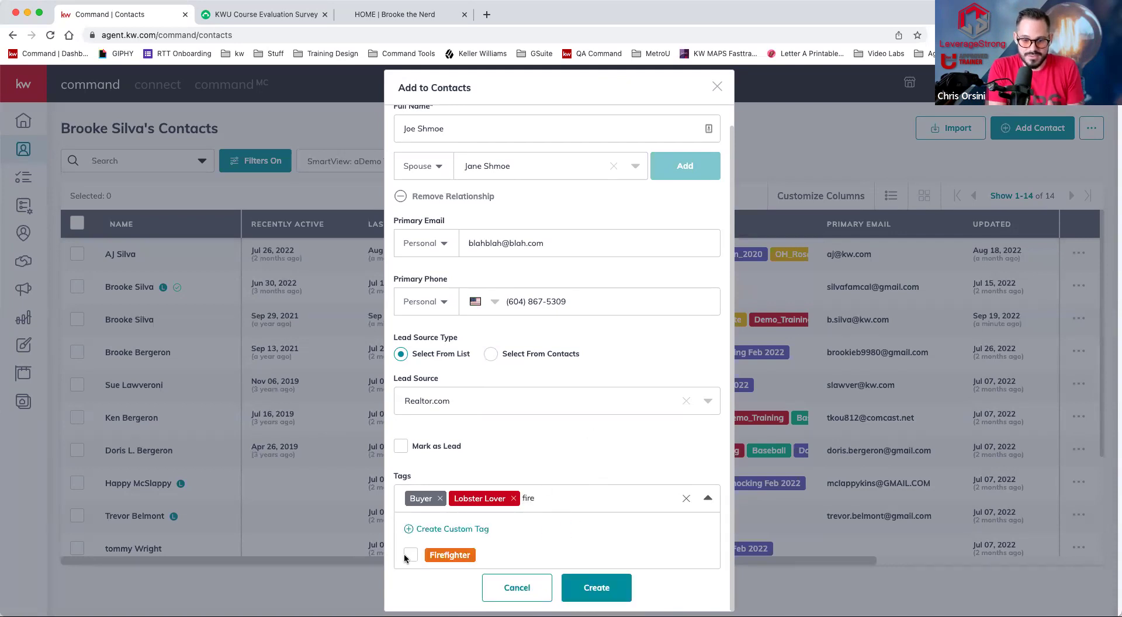
left_click(411, 555)
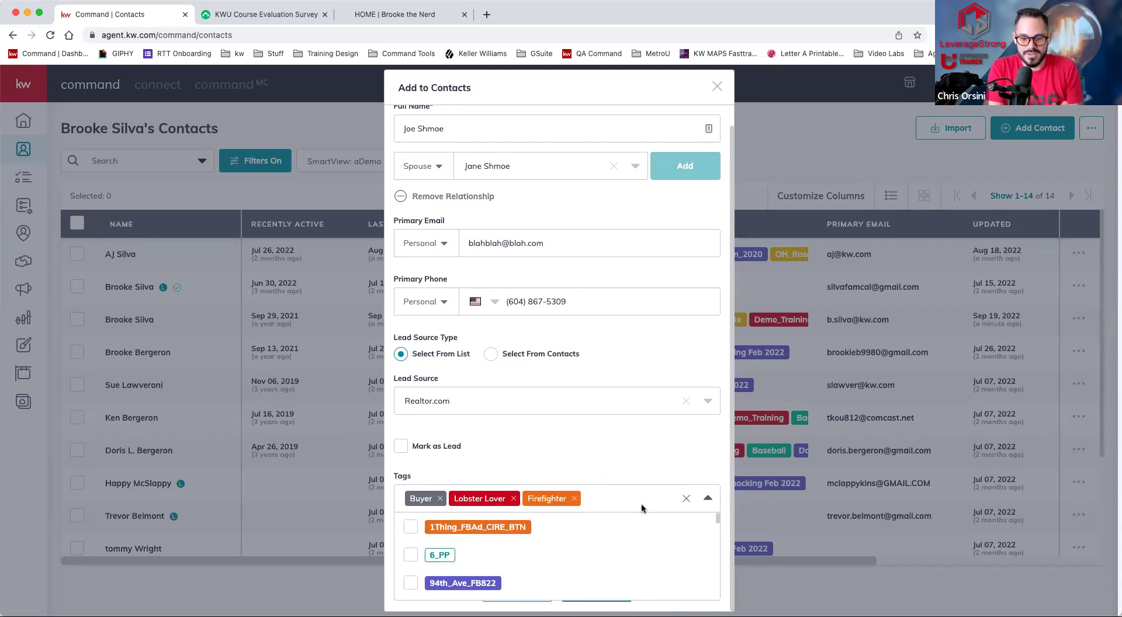
- Create a custom purple Taco tag and add it to the contact
type("fuz")
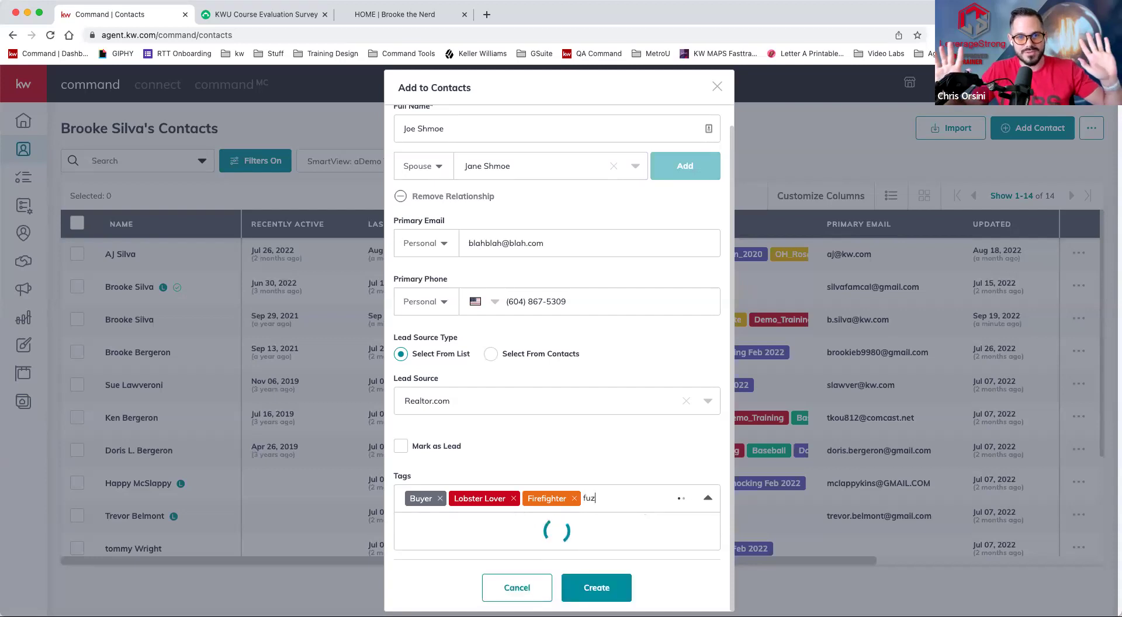
key("BackSpace")
key("BackSpace")
key("BackSpace")
type("Taco")
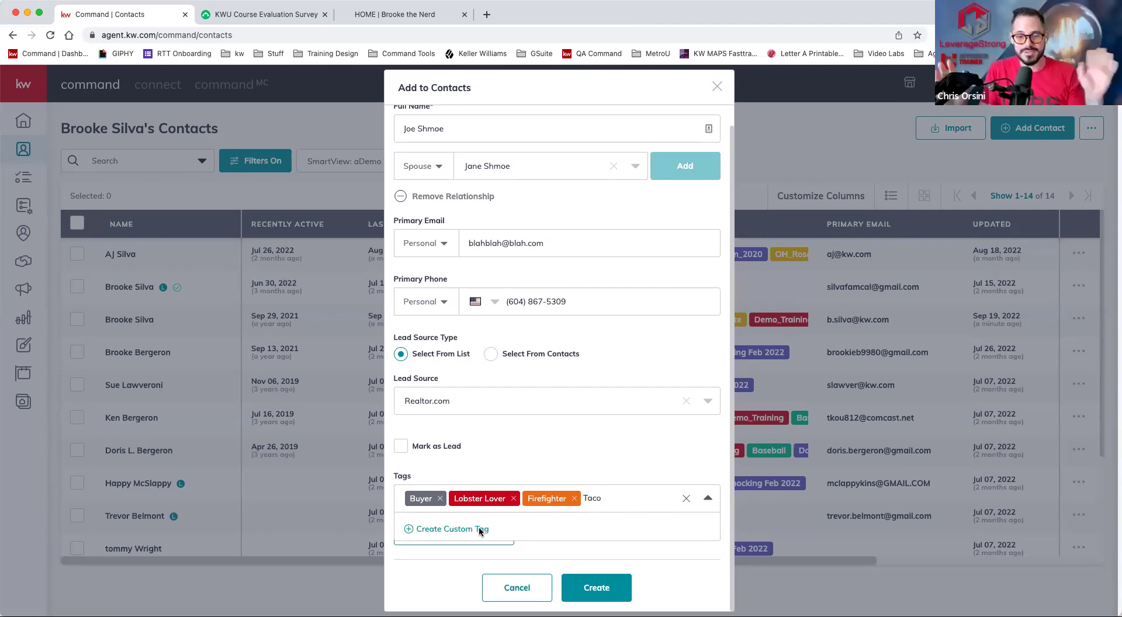
left_click(481, 530)
left_click(636, 547)
left_click(682, 498)
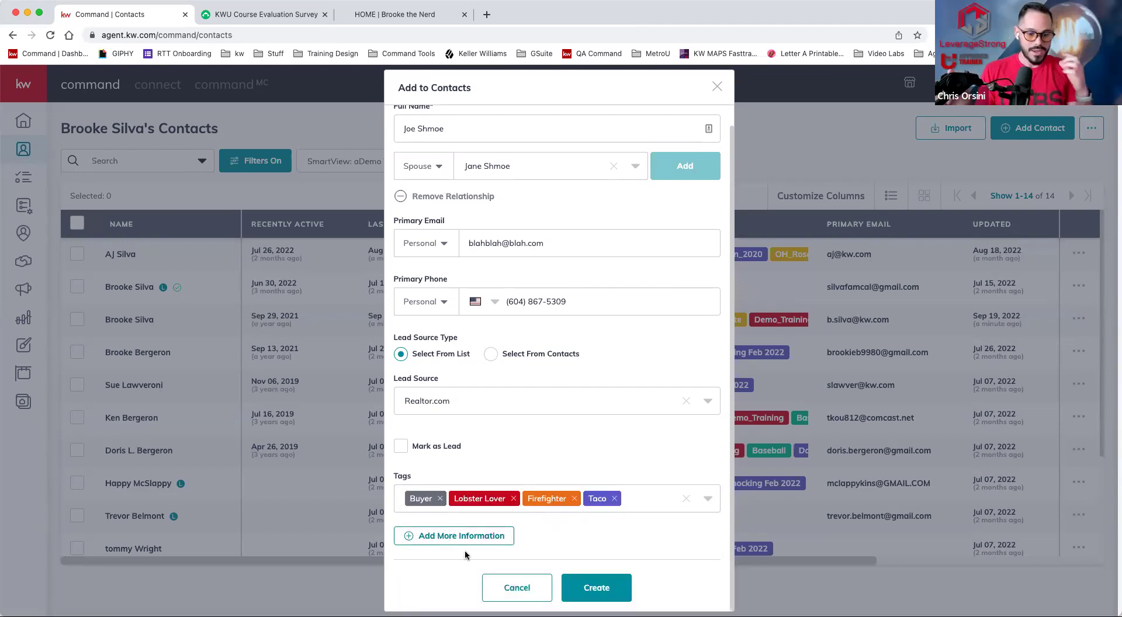
left_click(445, 543)
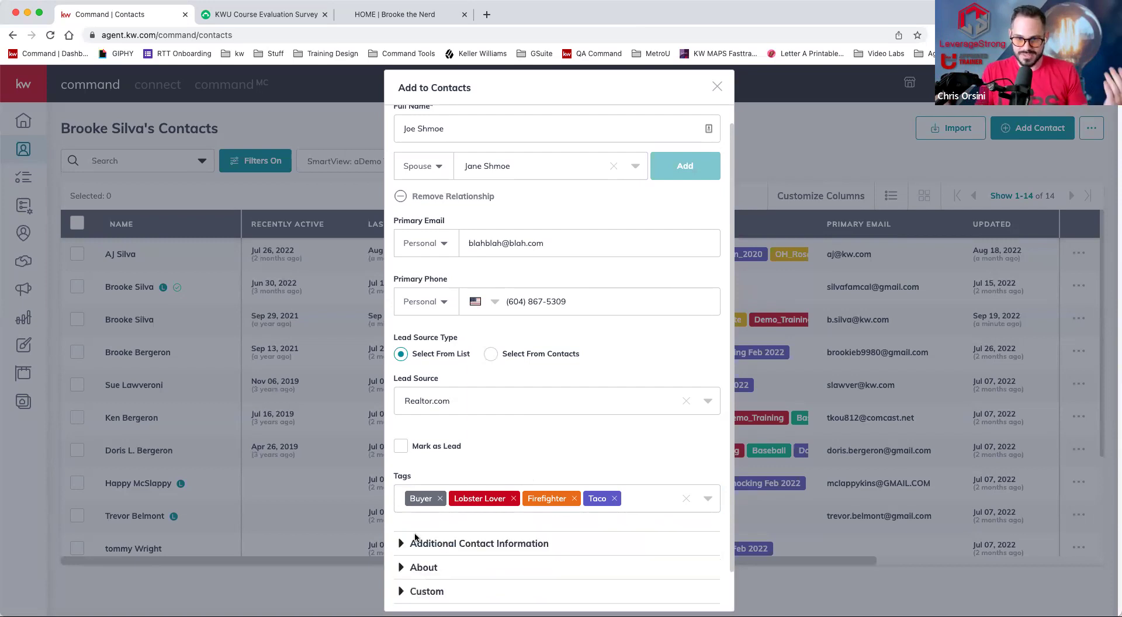
- Enter the contact's primary street address from the address suggestions
scroll(435, 529, "down", 1)
left_click(428, 498)
scroll(418, 385, "down", 3)
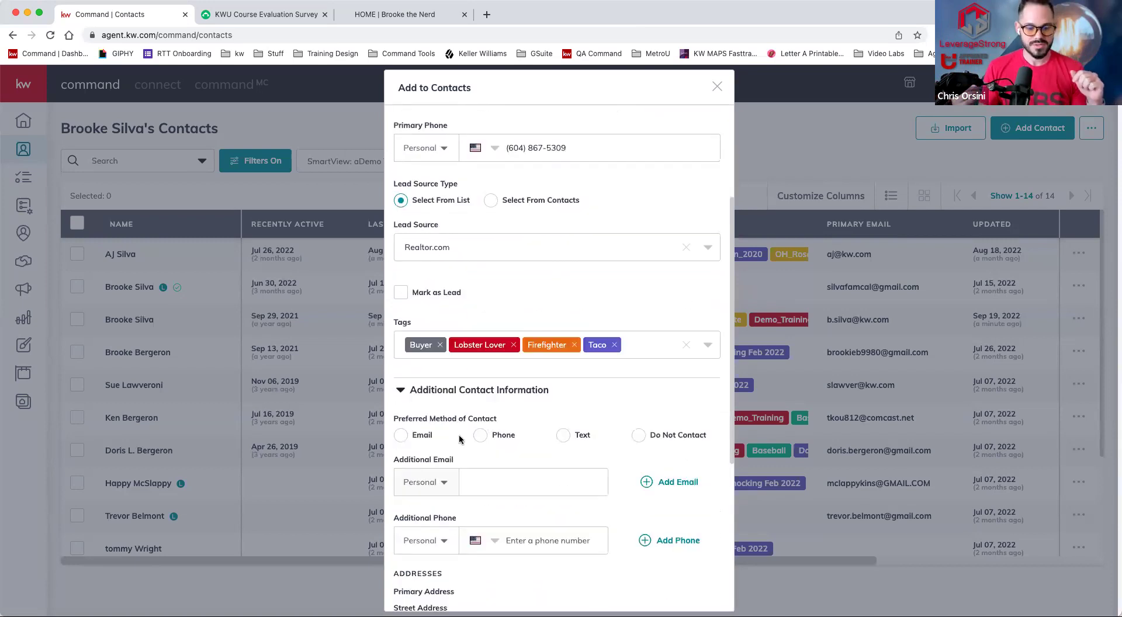
scroll(412, 370, "down", 1)
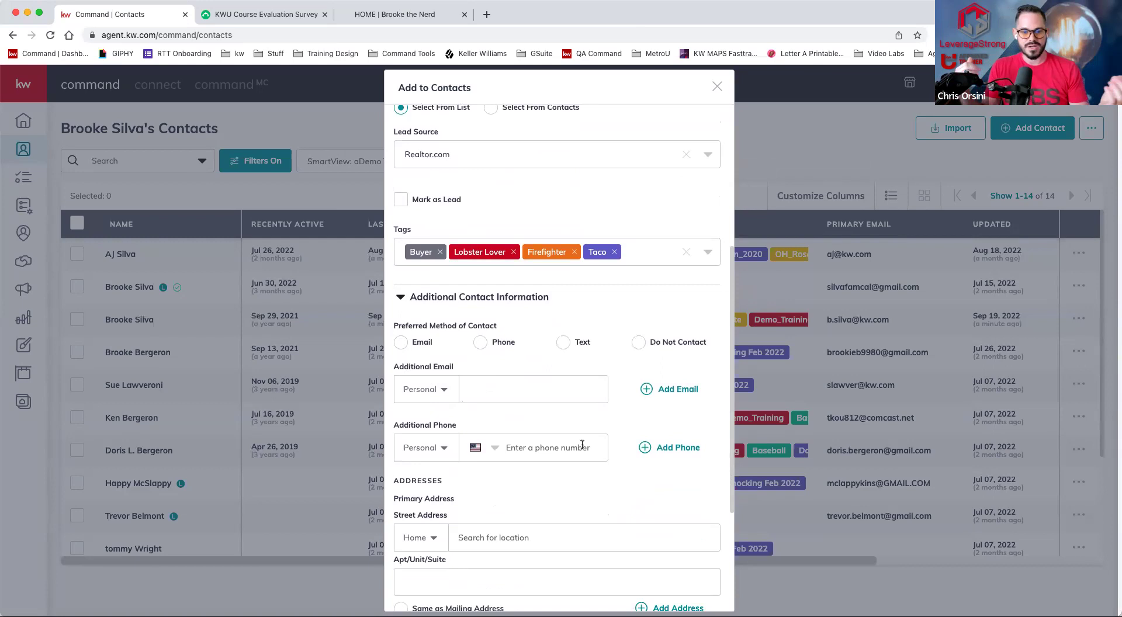
scroll(476, 448, "down", 2)
left_click(503, 433)
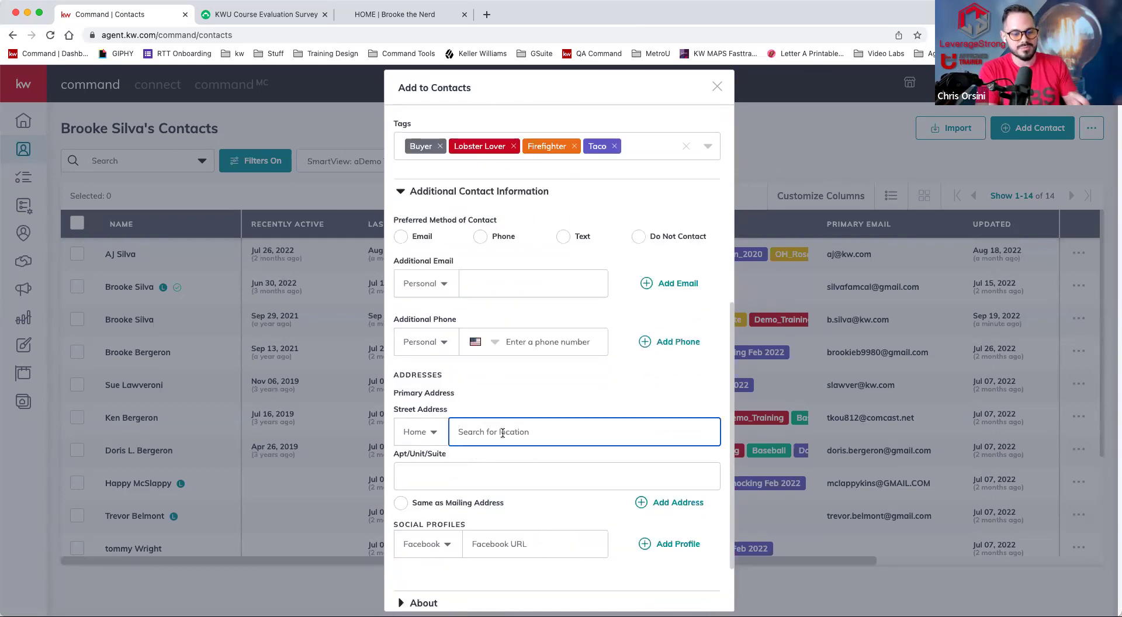
type("220")
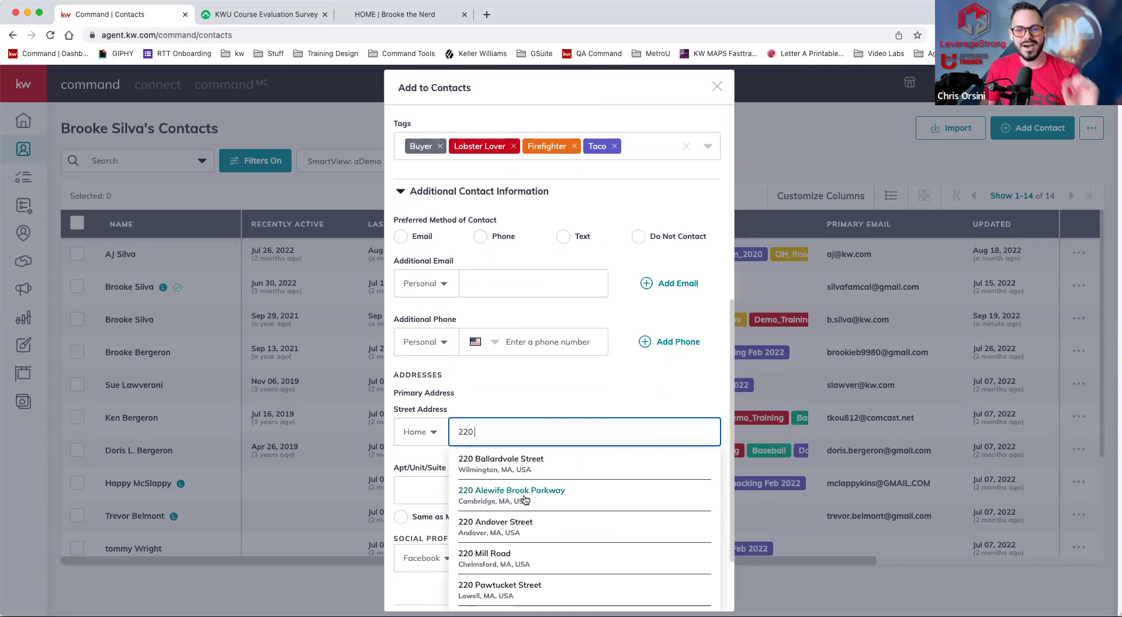
left_click(498, 463)
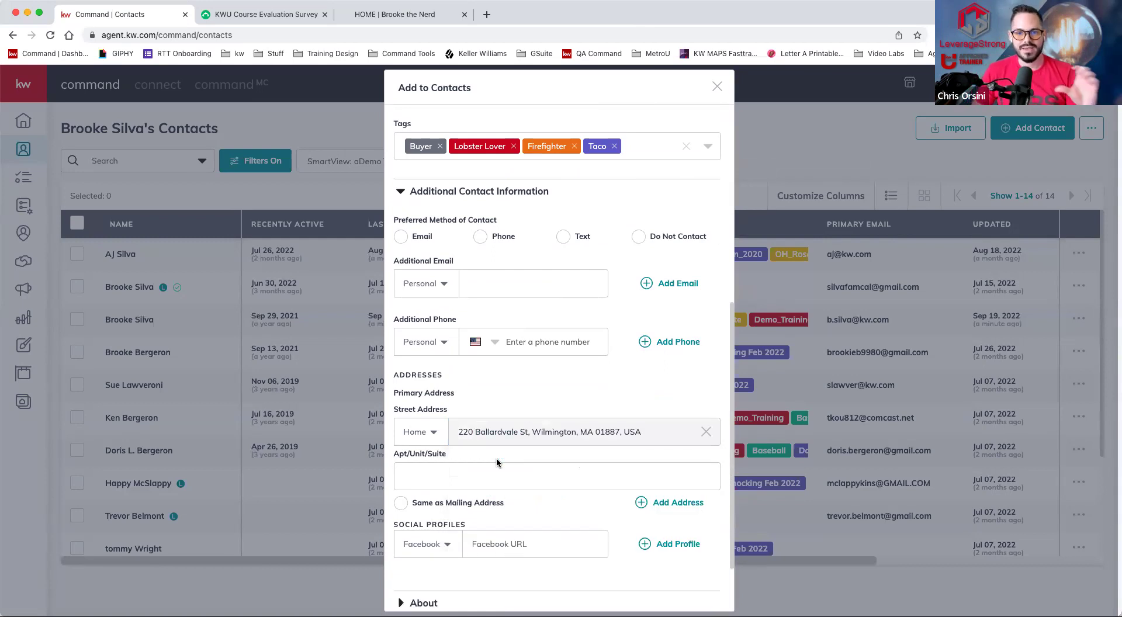
- Paste the contact's Facebook profile URL under Social Profiles
left_click(526, 540)
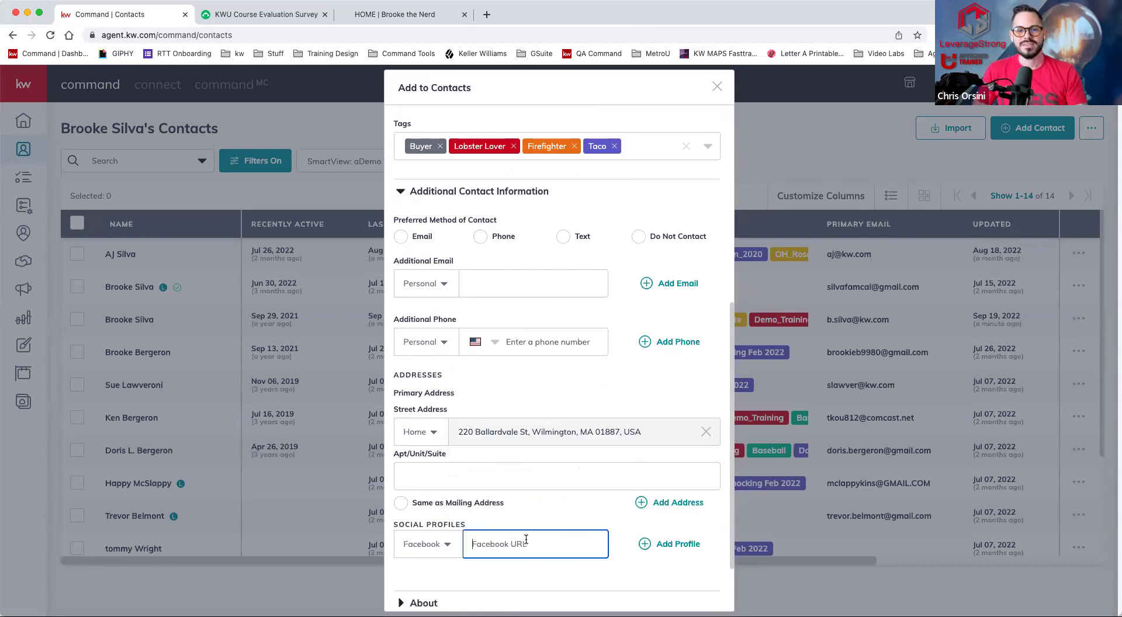
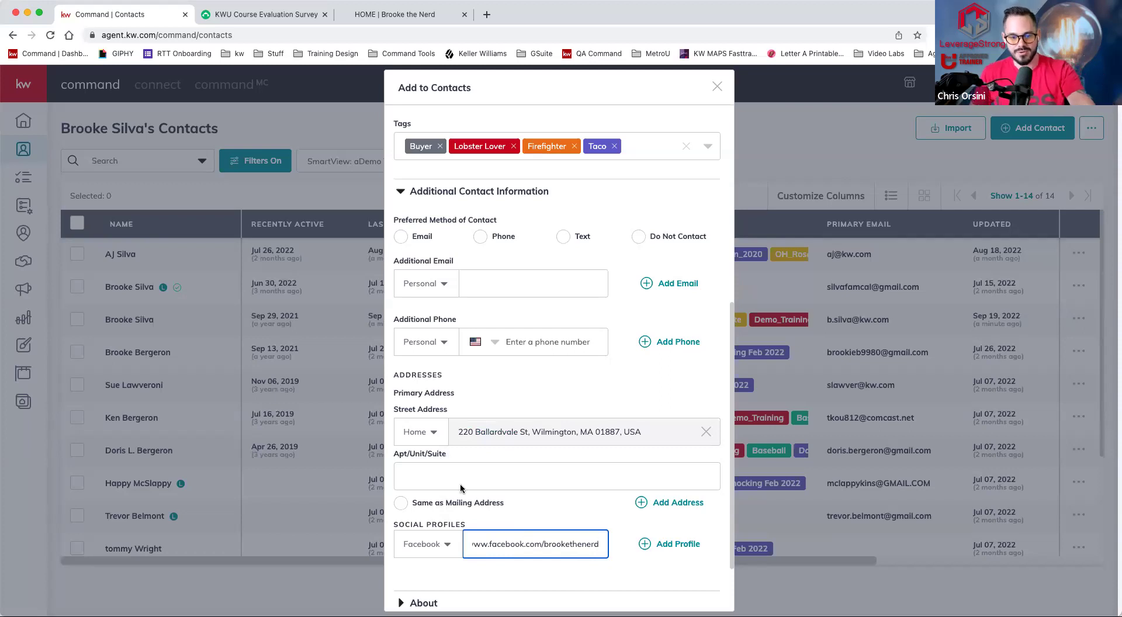
scroll(470, 442, "down", 3)
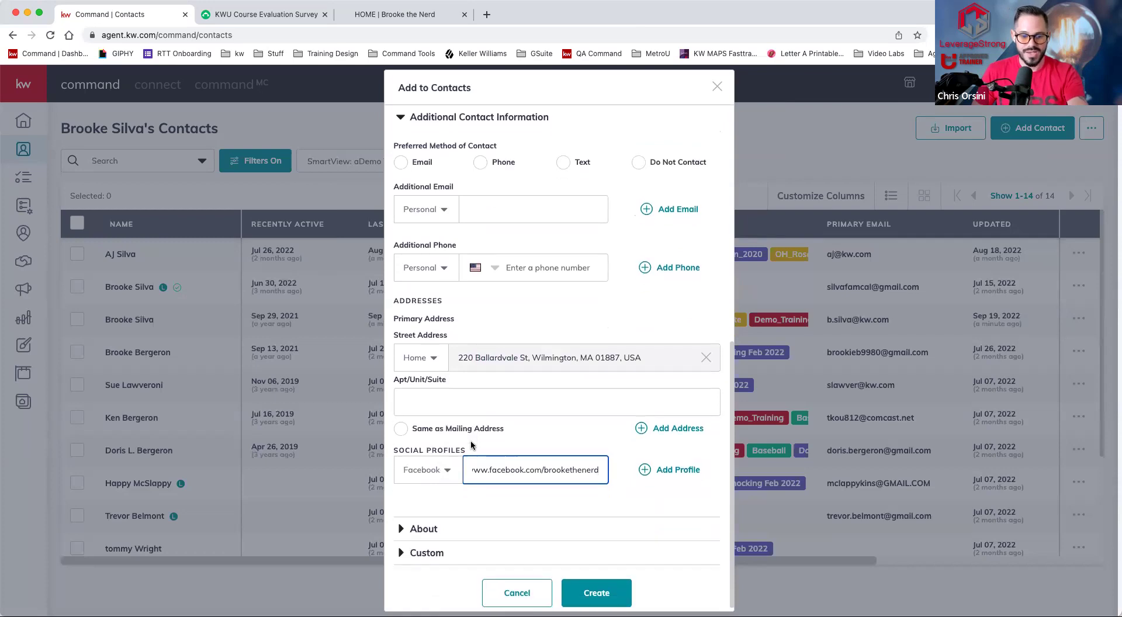
- Set the contact's birthday to September 25 in the About section
left_click(401, 523)
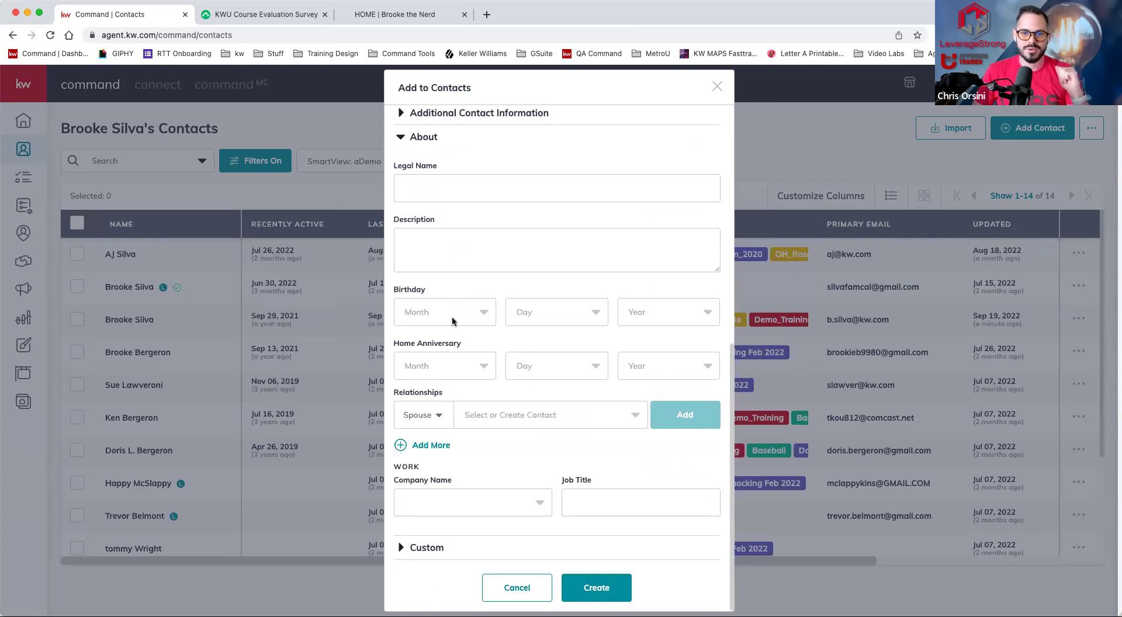
left_click(453, 321)
scroll(431, 426, "down", 3)
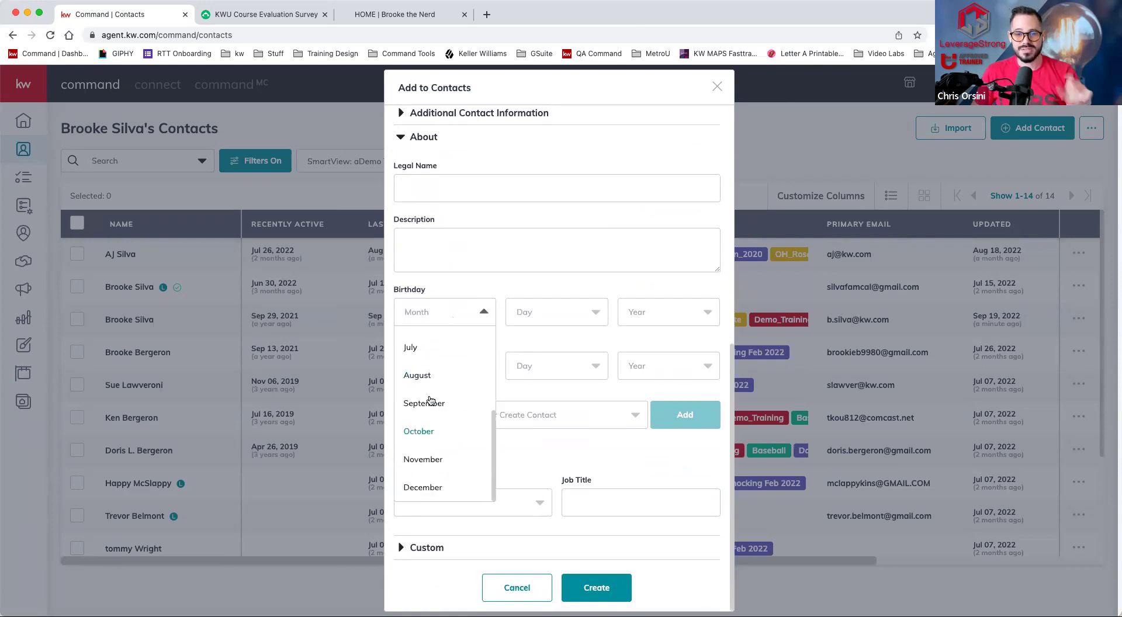
key("Tab")
left_click(545, 312)
scroll(538, 427, "down", 5)
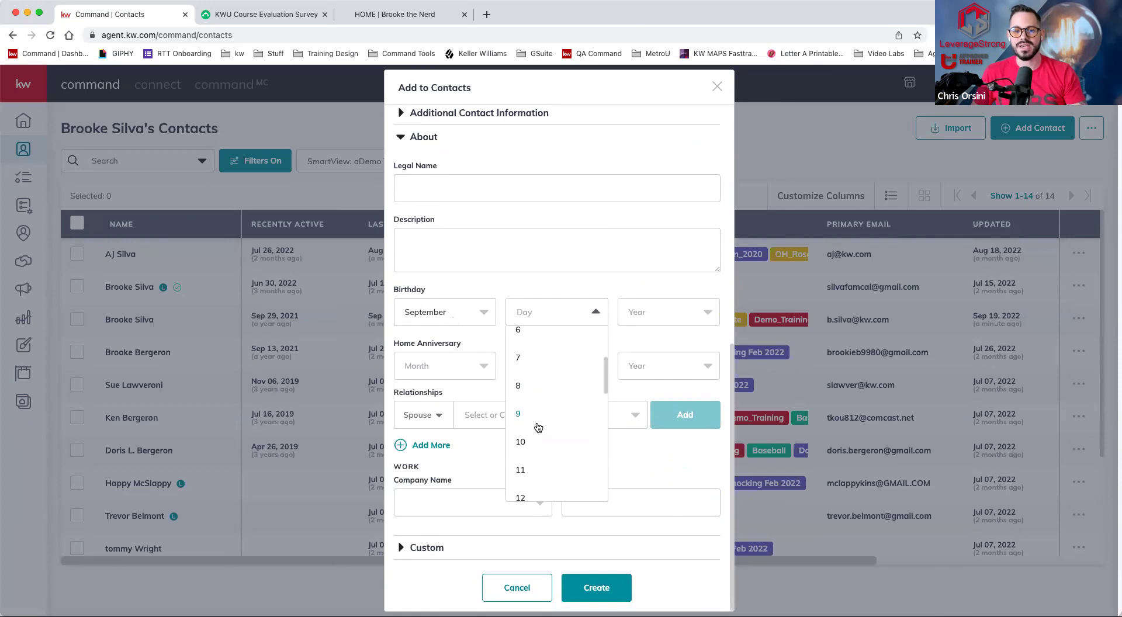
scroll(537, 428, "down", 3)
left_click(520, 471)
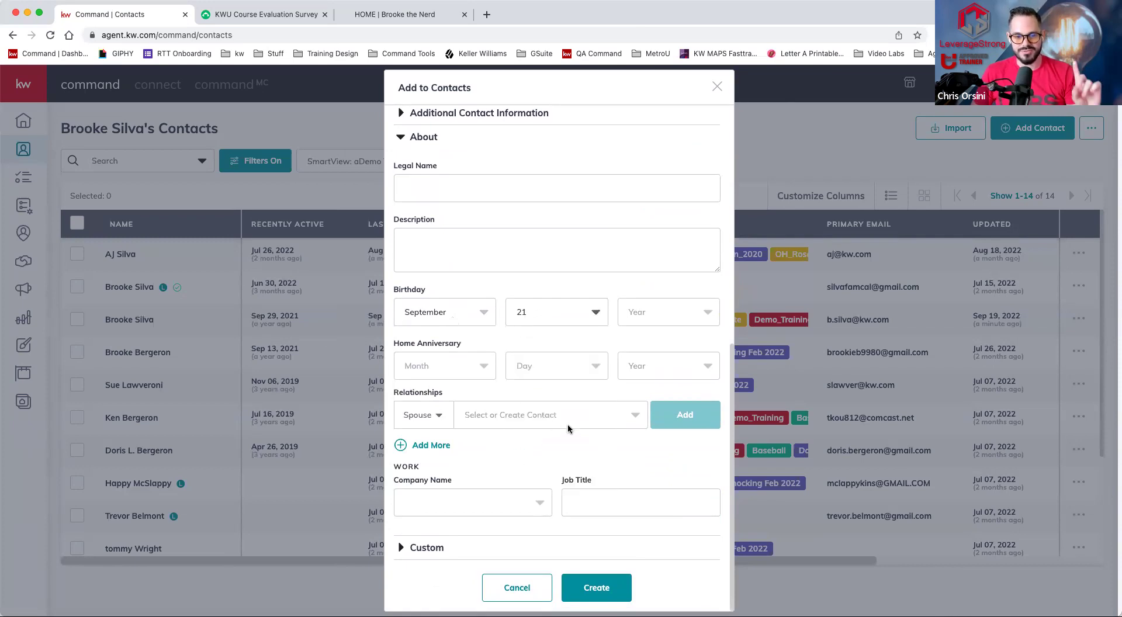
left_click(539, 320)
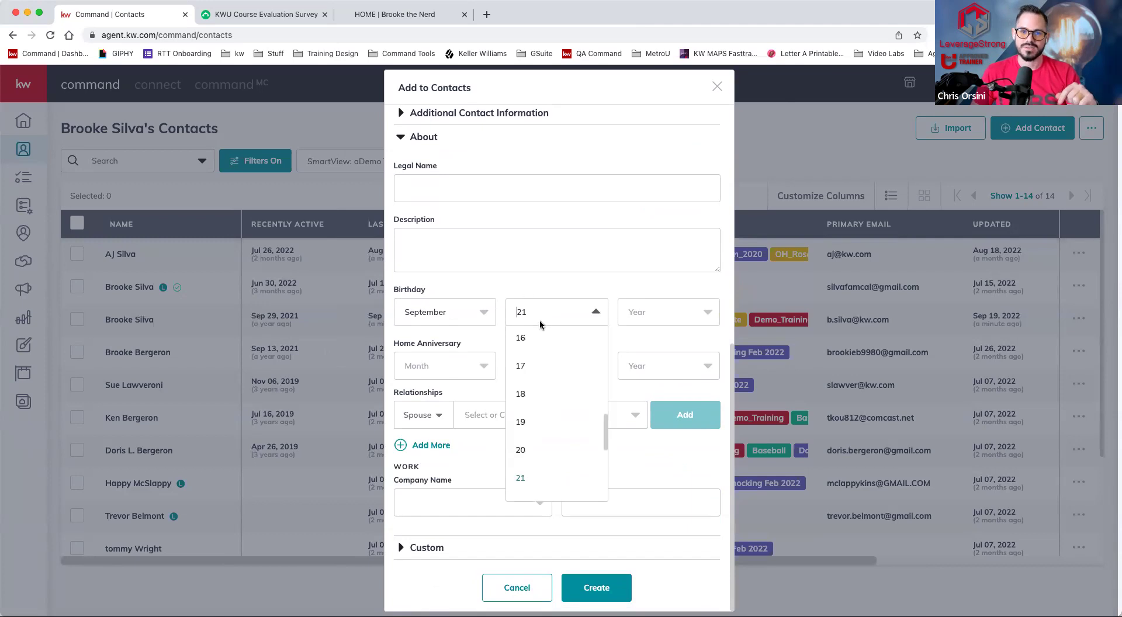
scroll(549, 420, "down", 3)
left_click(520, 414)
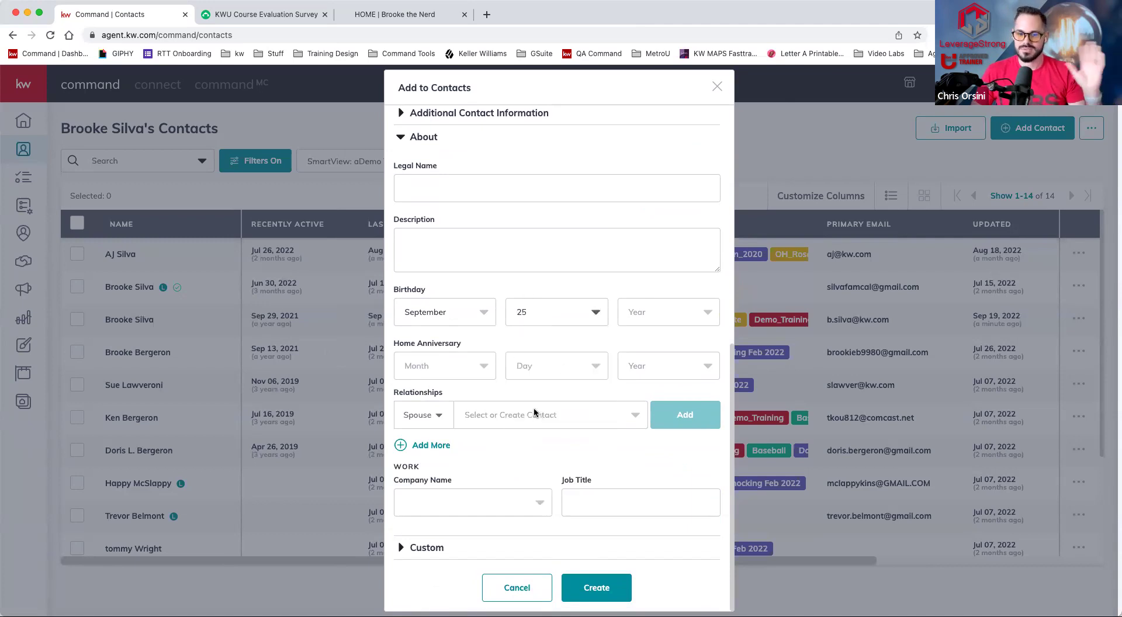
- Create the company Leverage Strong and enter Guru as the job title
left_click(475, 501)
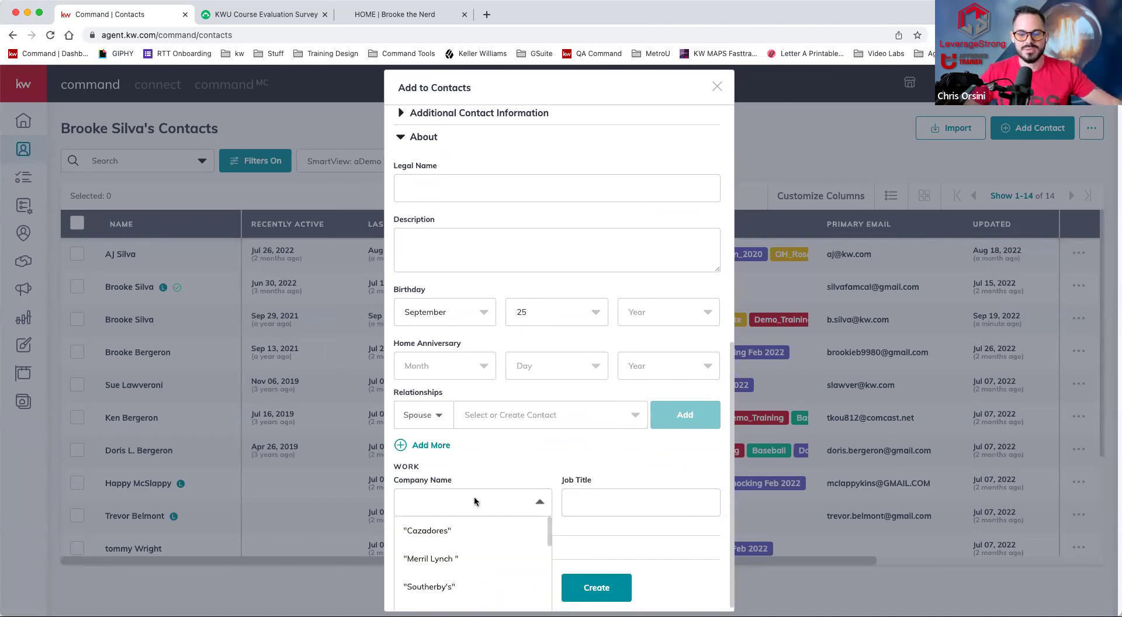
type("Leverage Strong")
left_click(441, 530)
type("Guru")
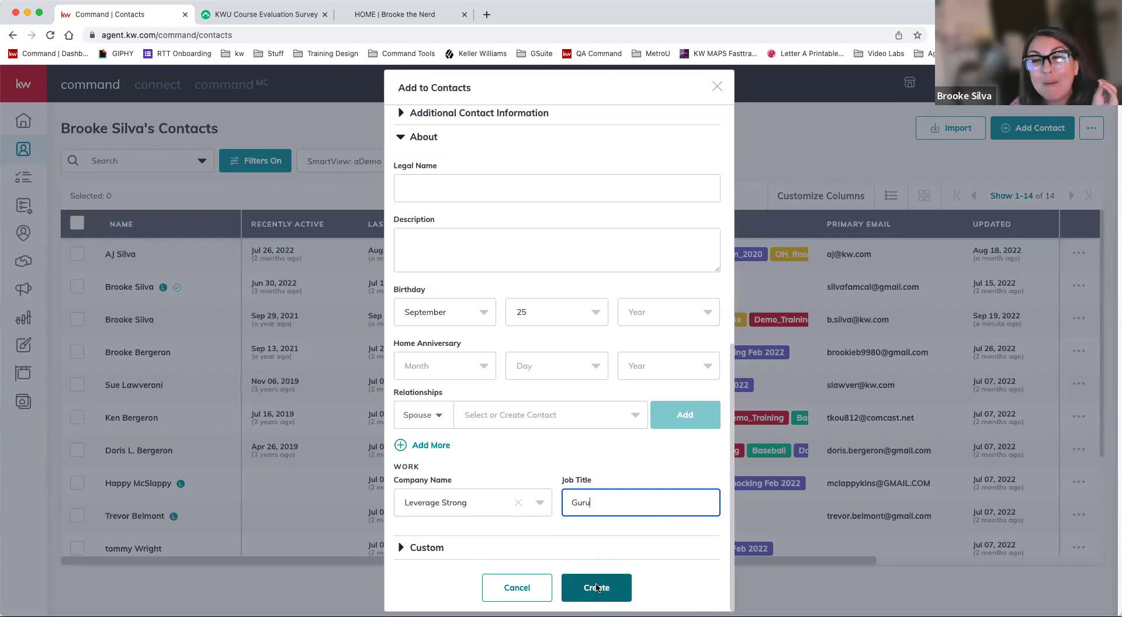
left_click(597, 588)
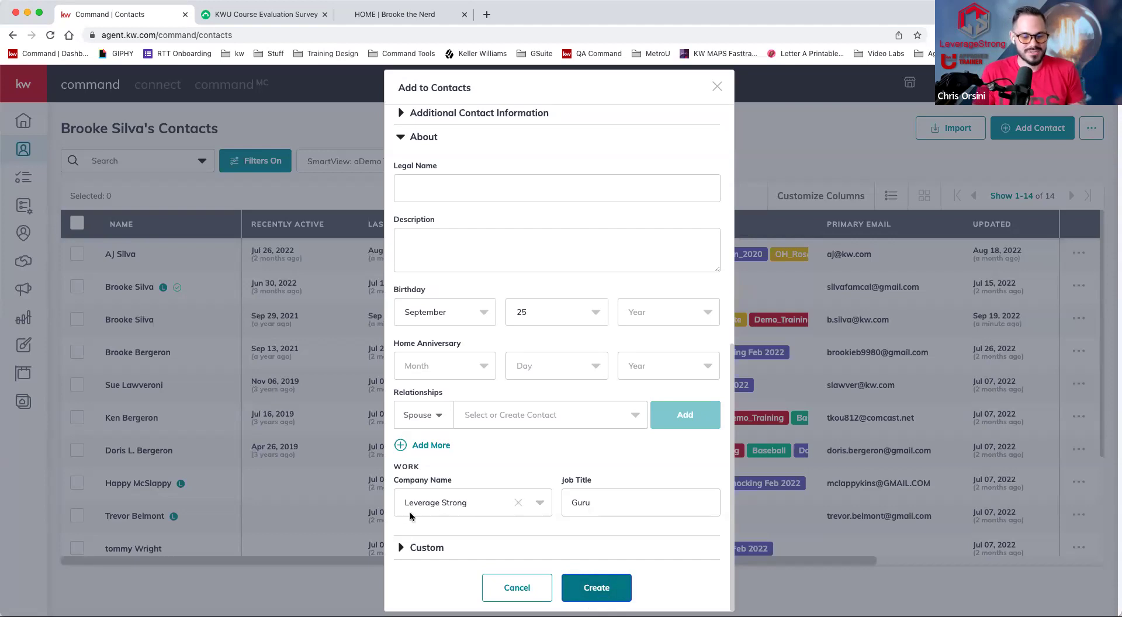
- Expand the empty Custom fields section, then create the contact
left_click(425, 548)
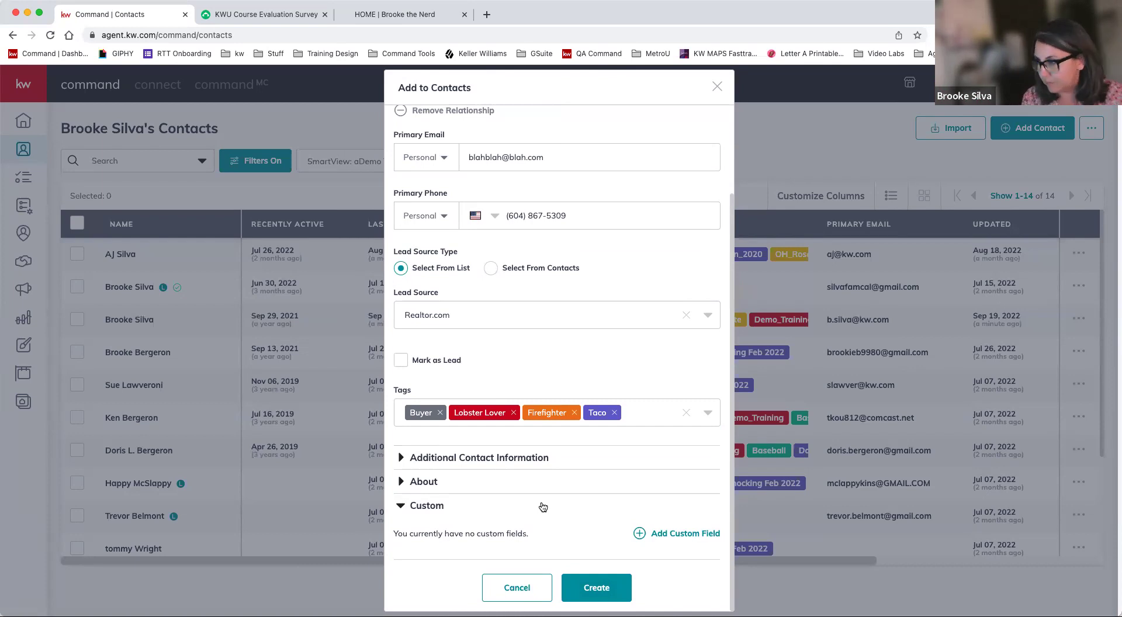
left_click(594, 597)
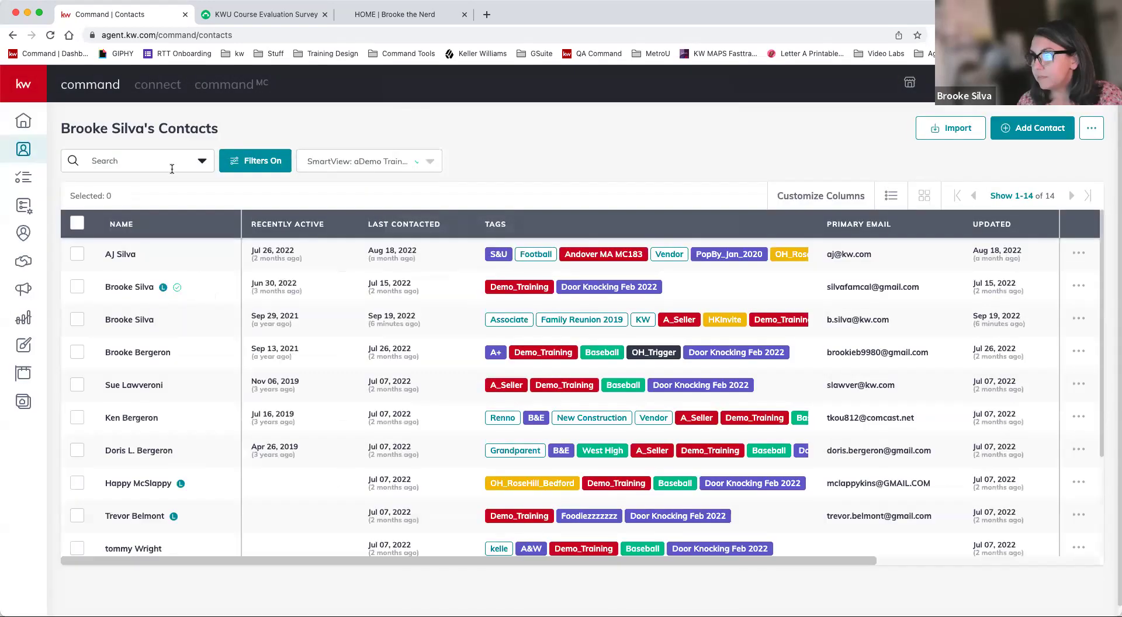
- Switch to the All Contacts view, search 'joe', and open the new contact for editing
left_click(159, 162)
type("joe")
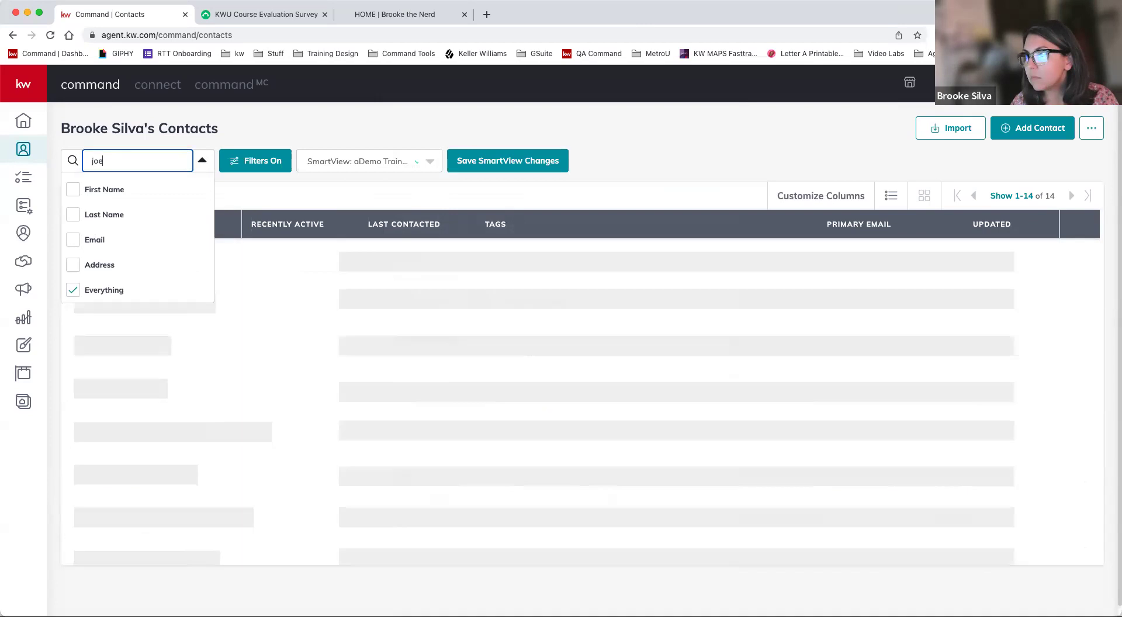
left_click(356, 162)
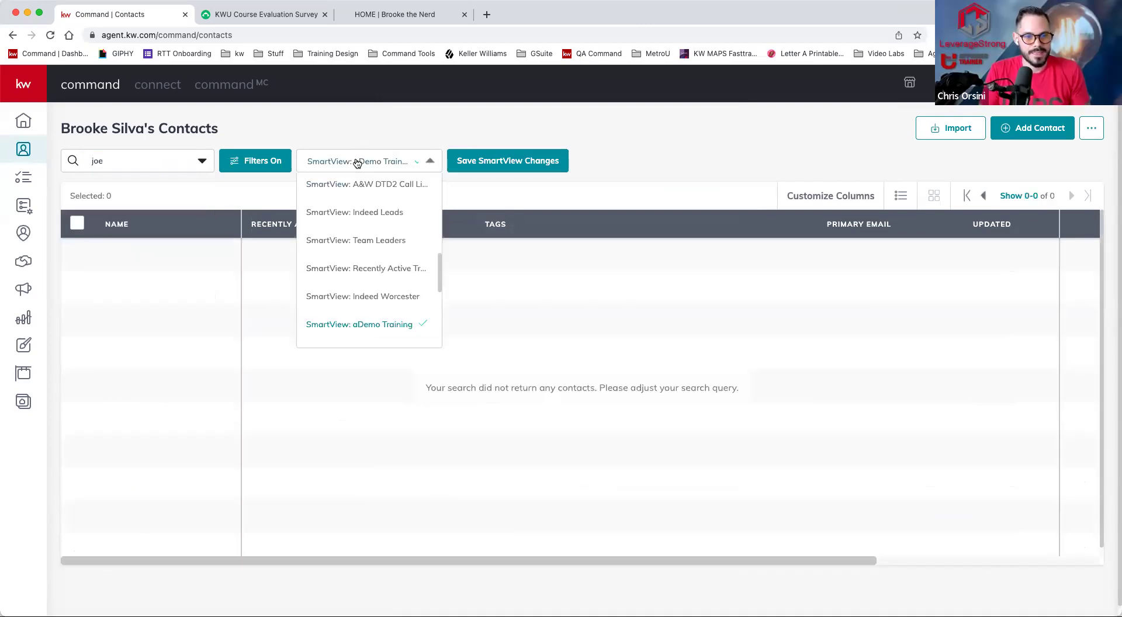
scroll(345, 193, "up", 5)
left_click(319, 250)
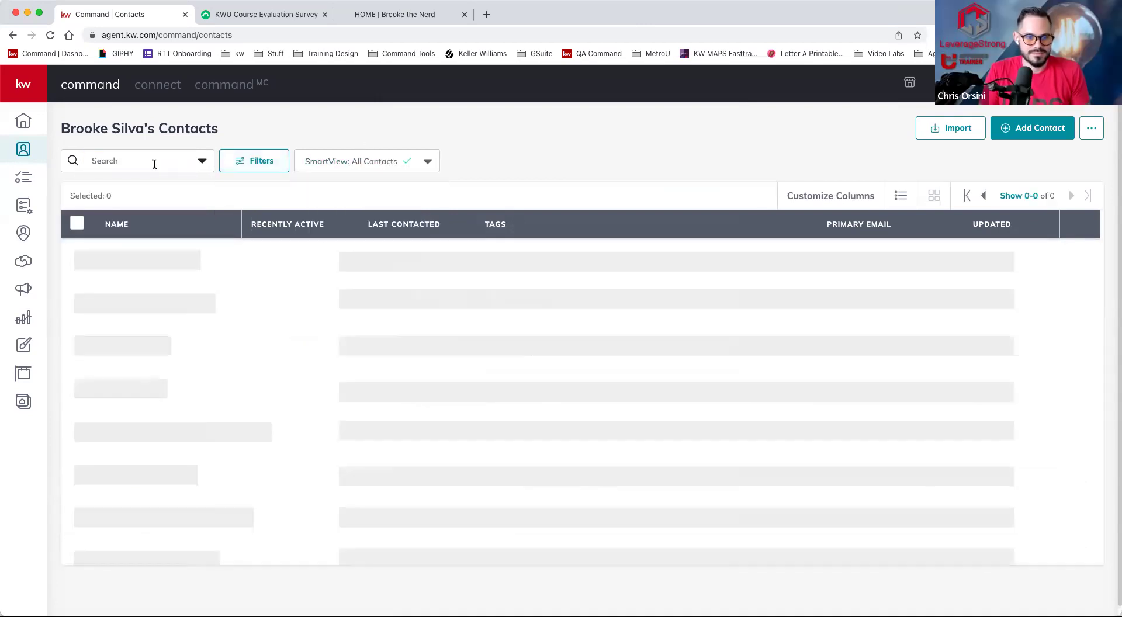
left_click(154, 164)
type("joe")
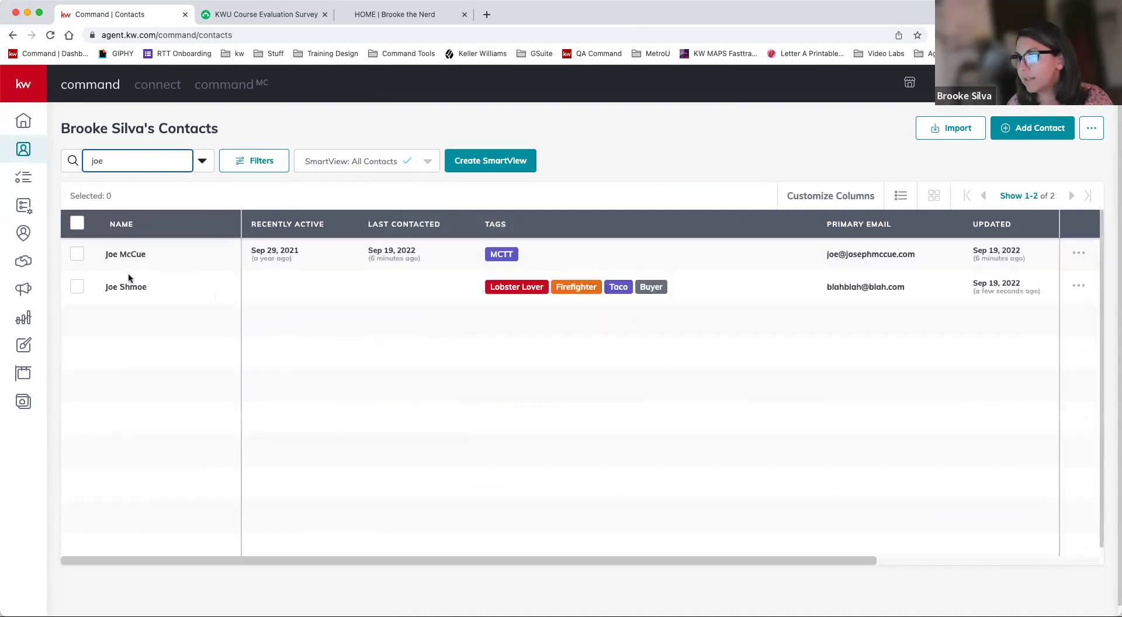
left_click(129, 289)
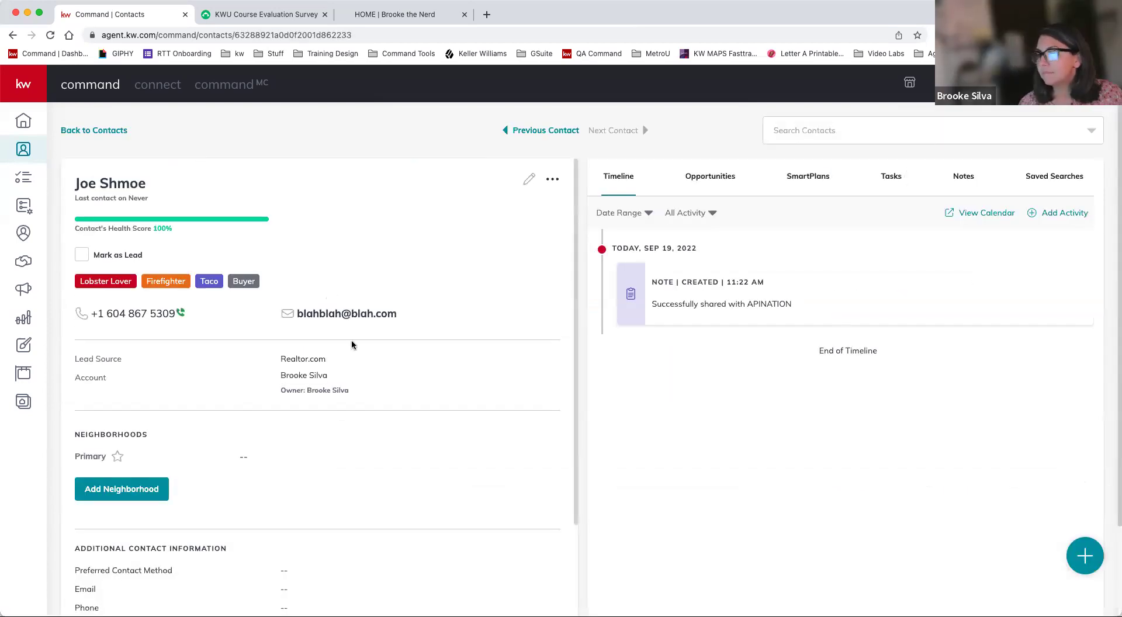
left_click(529, 178)
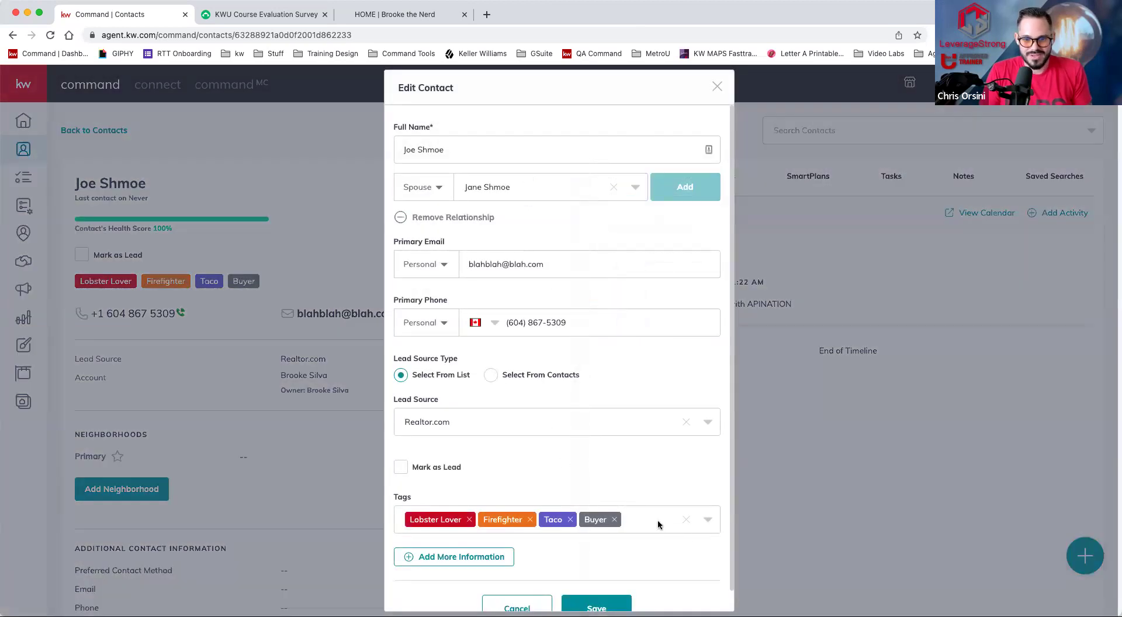
- Add the Demo_Training tag to the contact and save
left_click(658, 522)
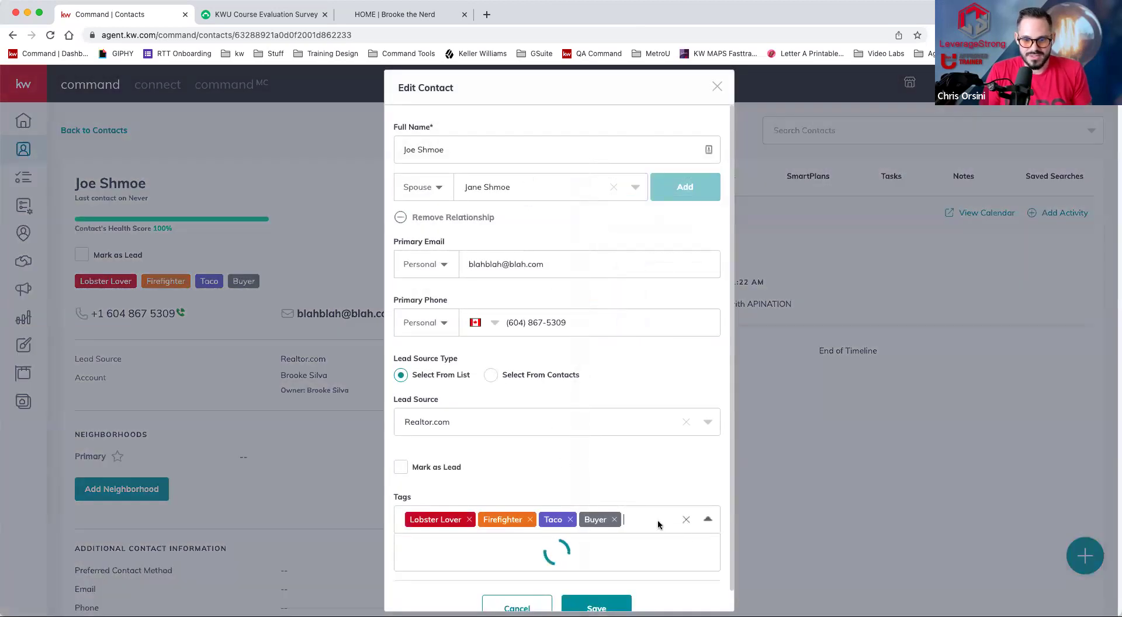
type("demo")
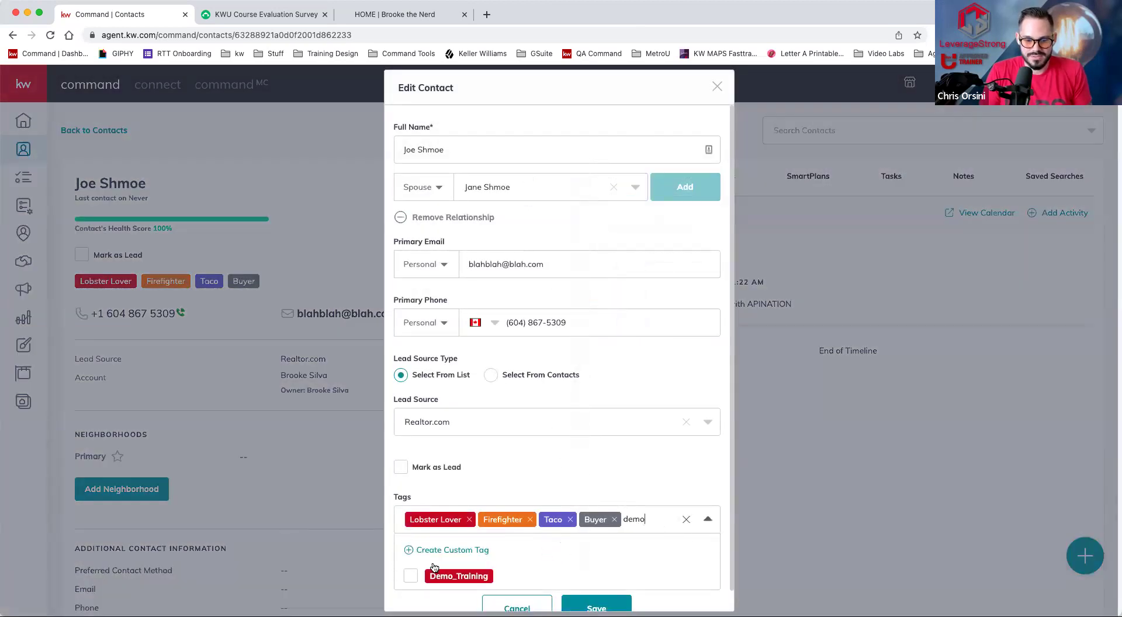
left_click(457, 577)
left_click(591, 586)
scroll(591, 586, "down", 1)
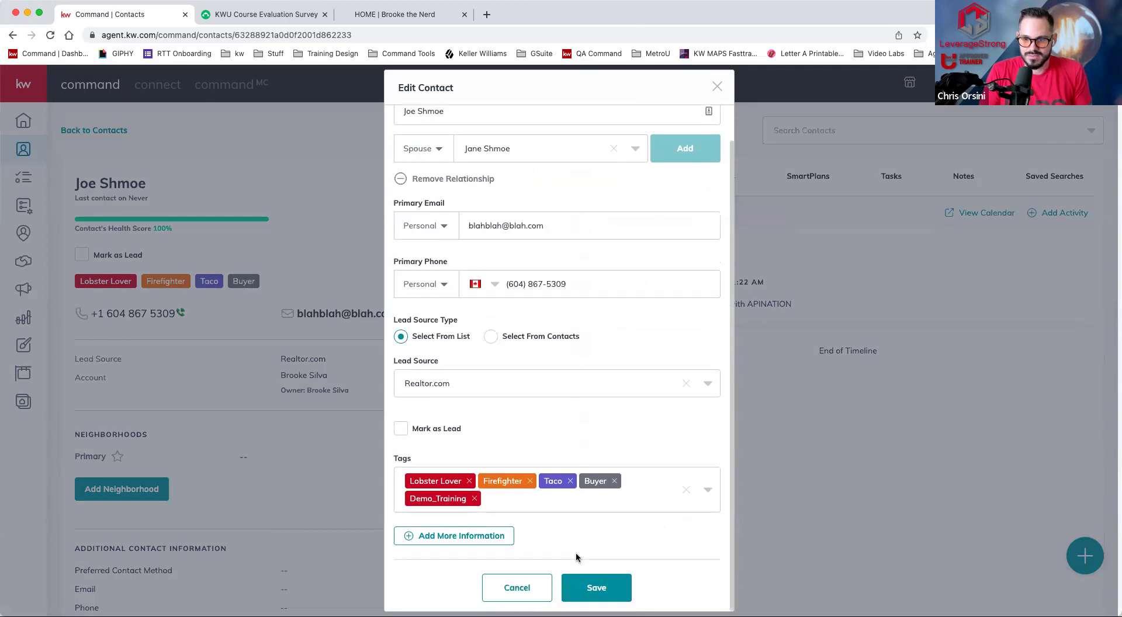
left_click(585, 590)
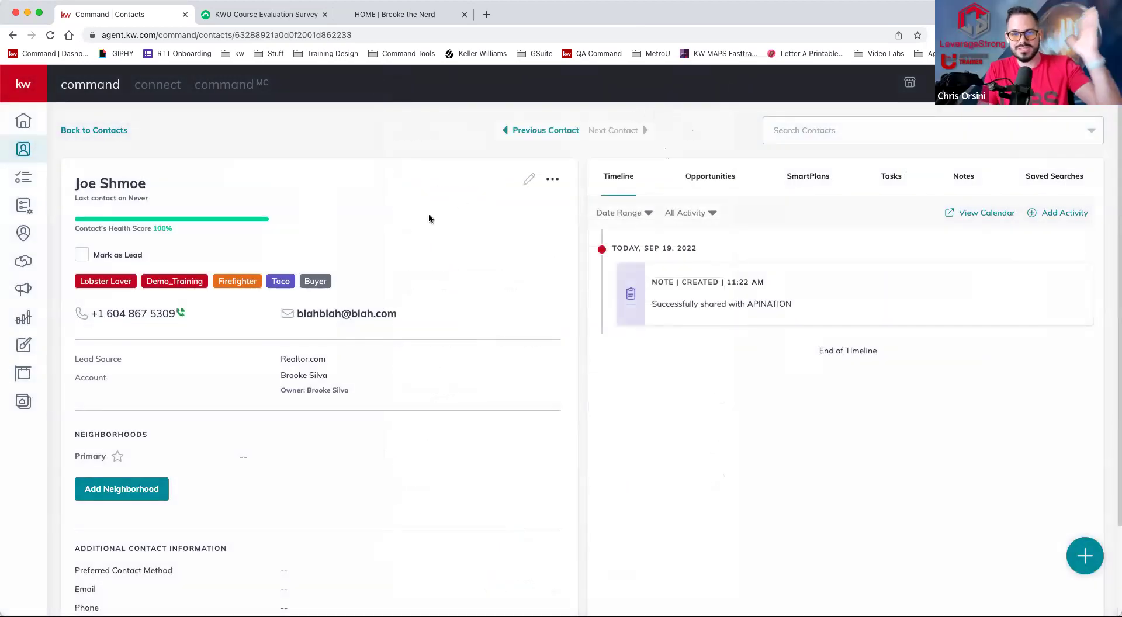
- Browse the available tags in Edit Contact, close without changes, and view SmartPlans
left_click(529, 181)
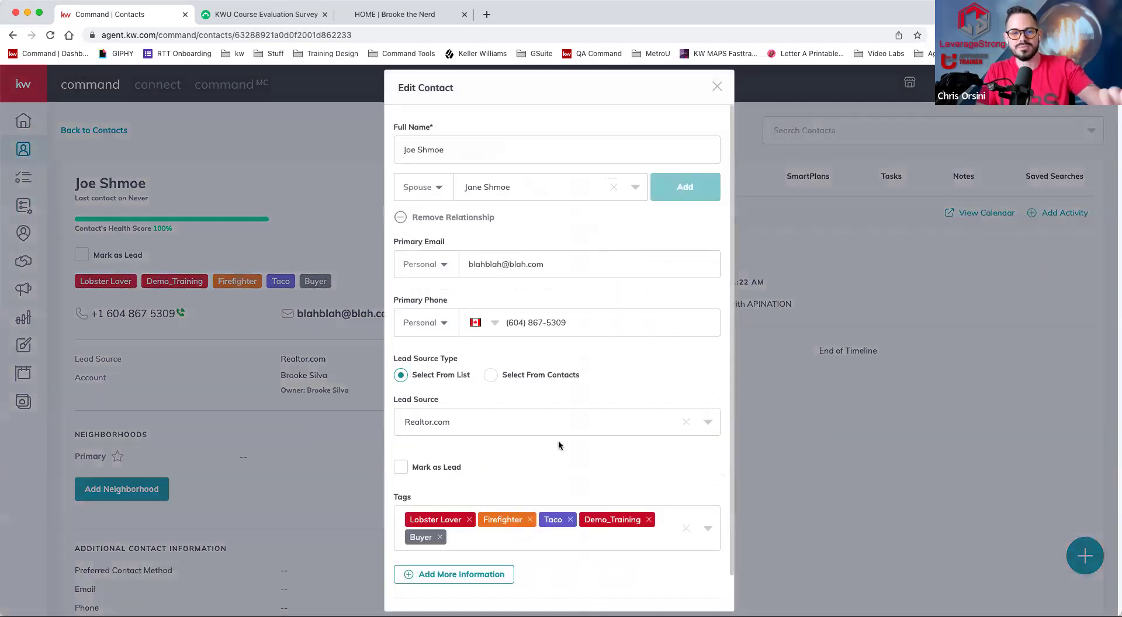
left_click(493, 539)
type("s")
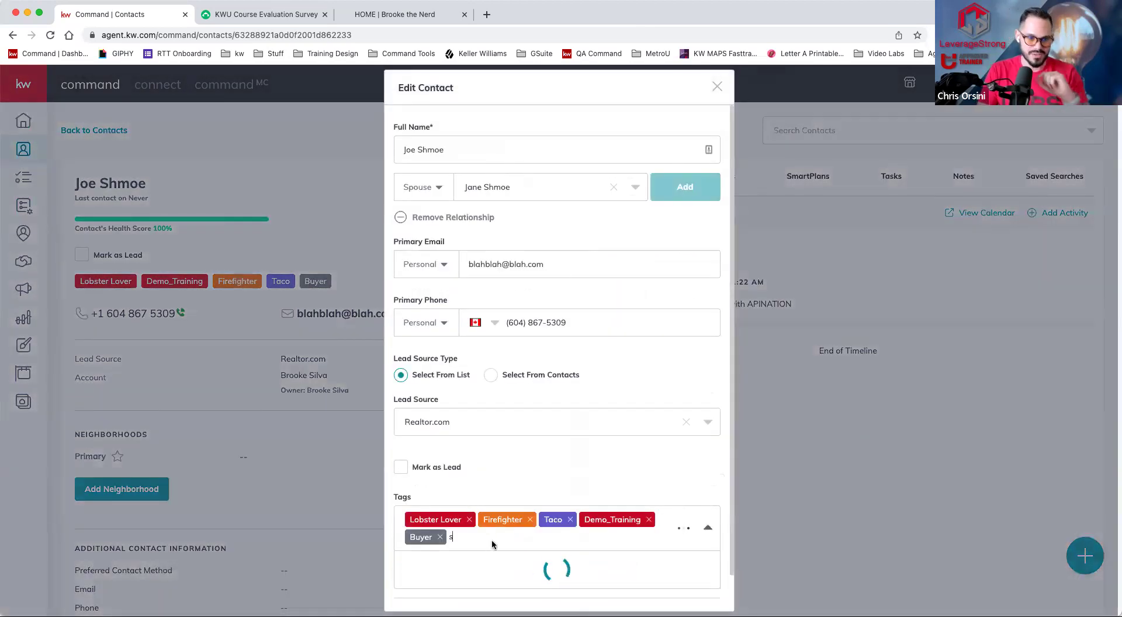
scroll(496, 579, "down", 10)
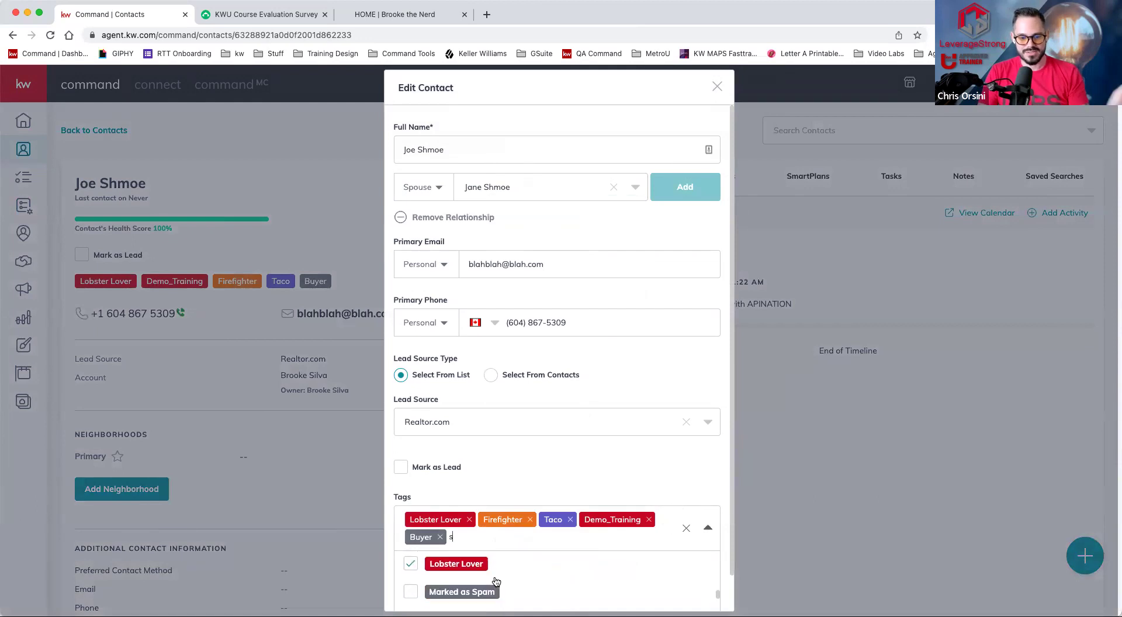
scroll(497, 578, "down", 3)
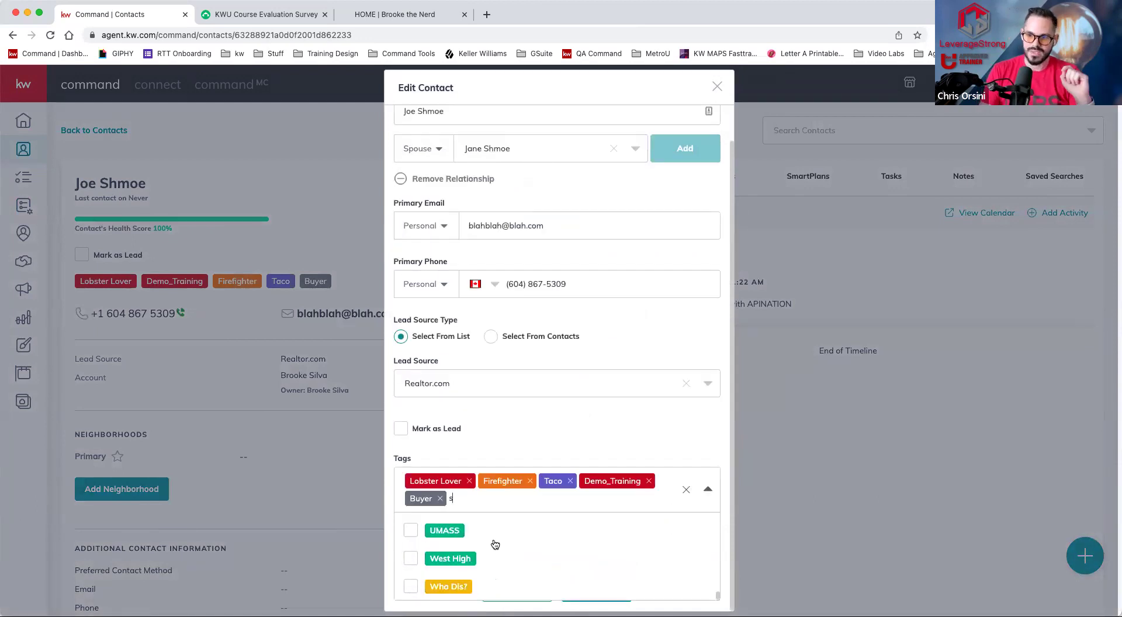
scroll(493, 541, "up", 3)
left_click(717, 86)
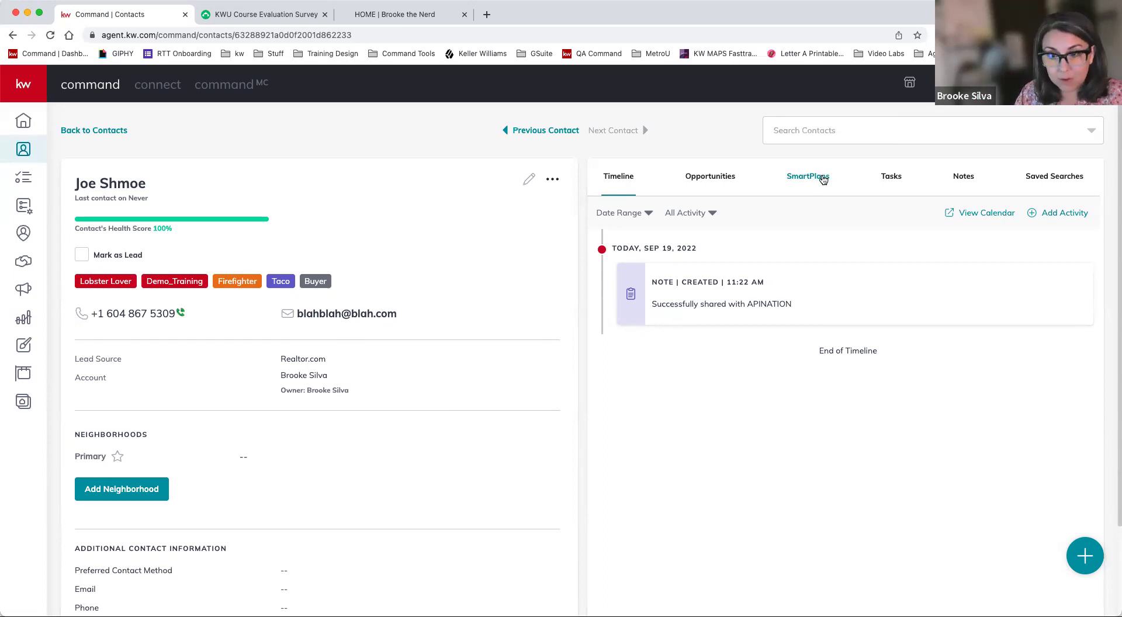
left_click(823, 178)
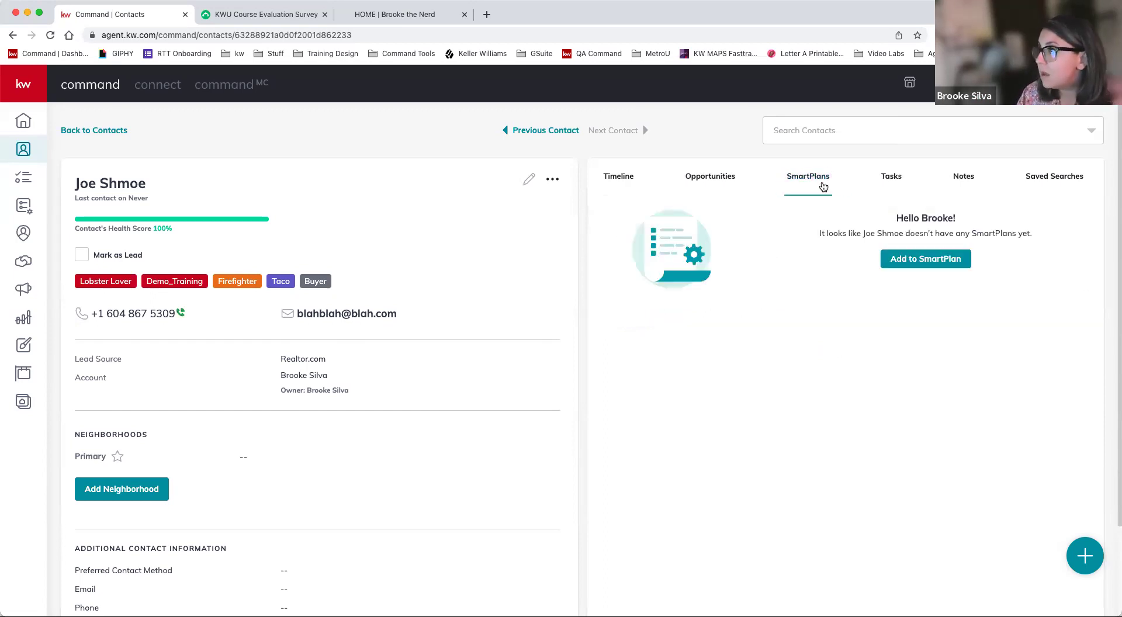
- Enroll the contact in the My Promote My App SmartPlan, starting now
left_click(919, 260)
left_click(906, 193)
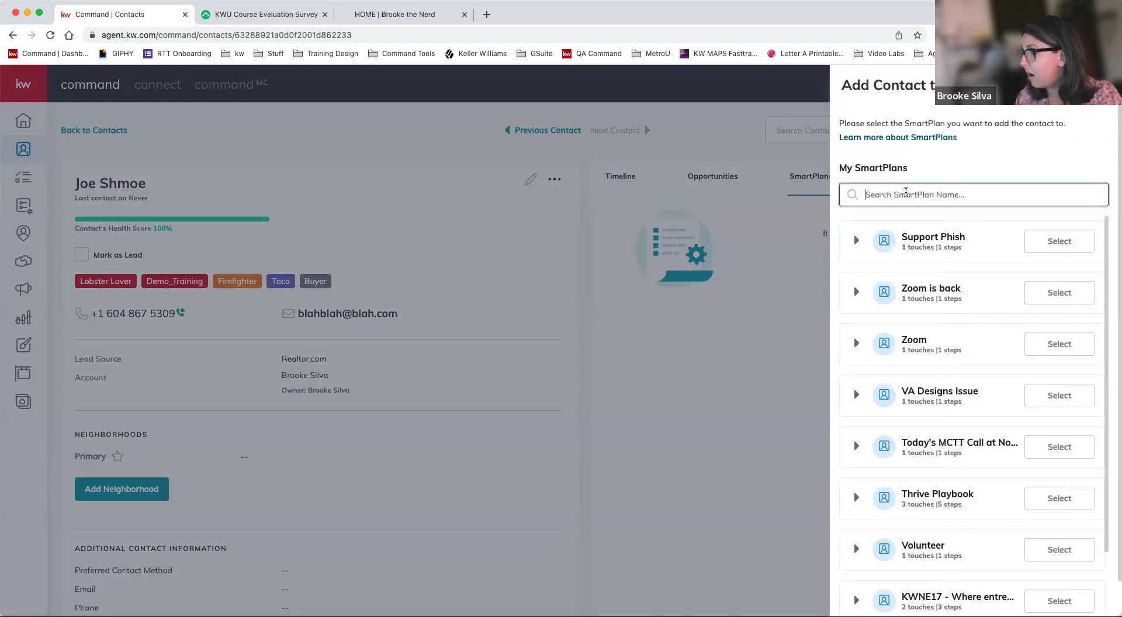
type("promo")
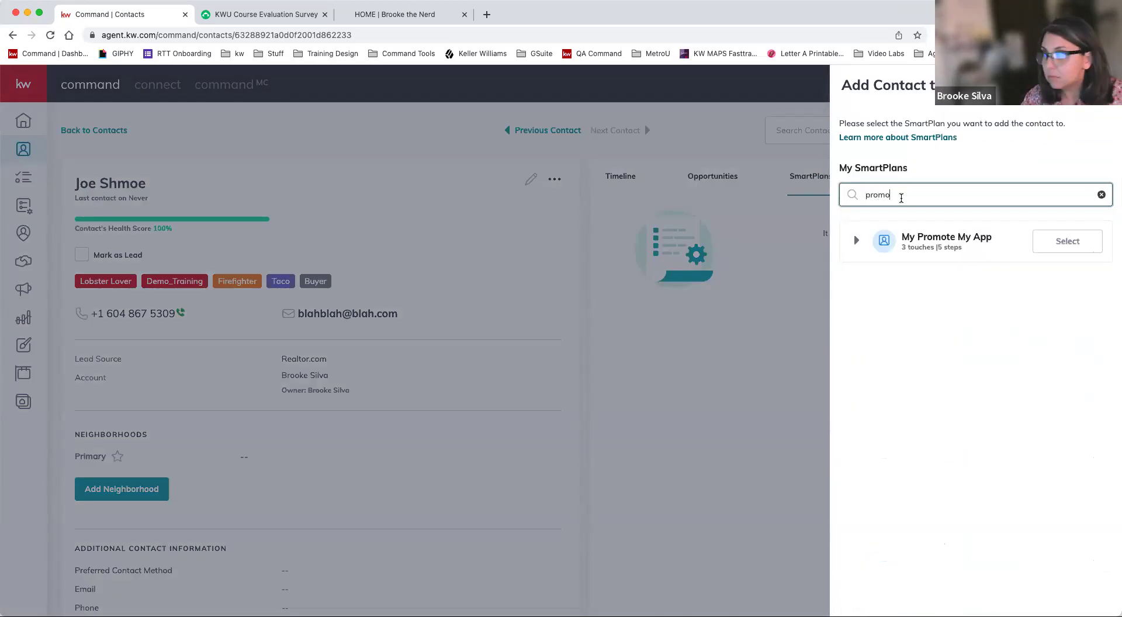
left_click(1066, 250)
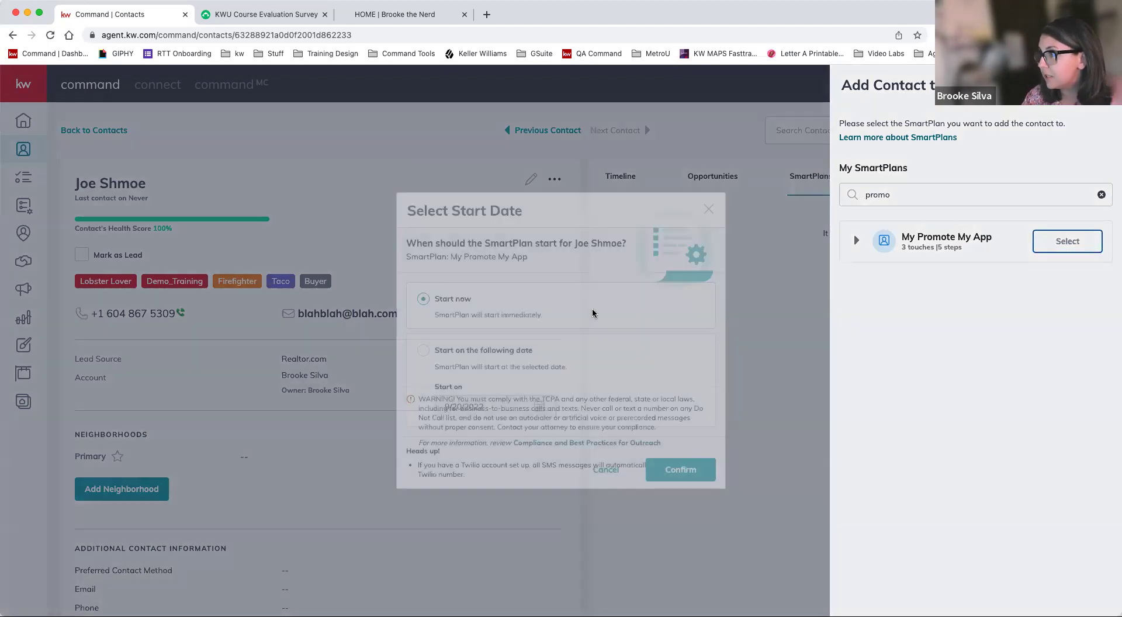
left_click(687, 529)
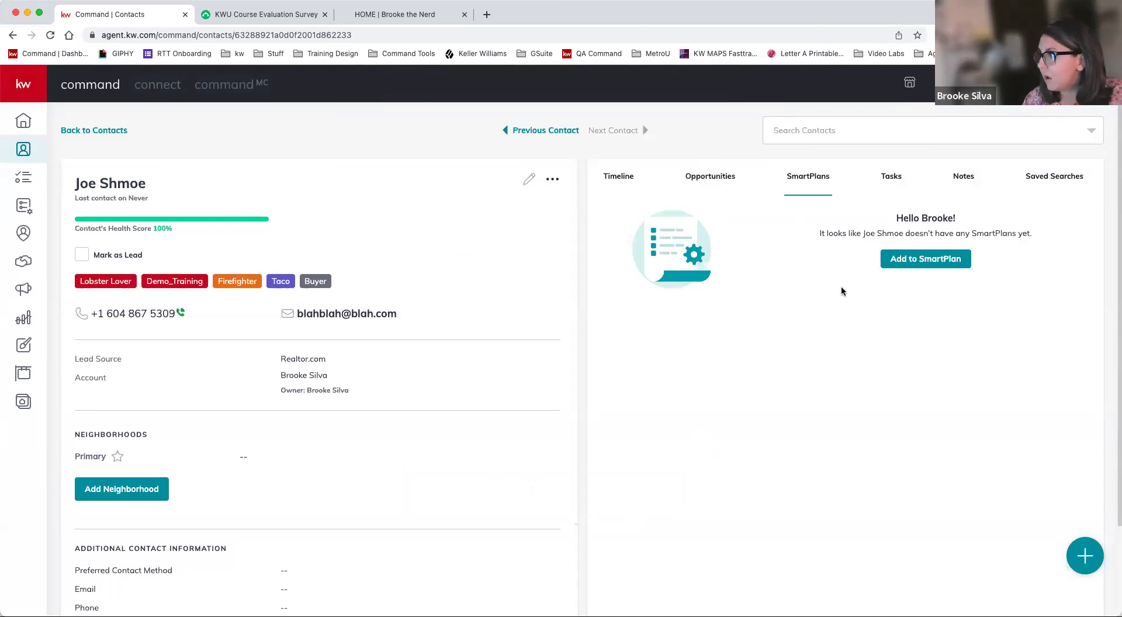
- Try adding the Monthly Neighborhood SmartPlan, dismiss its missing-neighborhood warning, and reload the page
left_click(905, 259)
type("month")
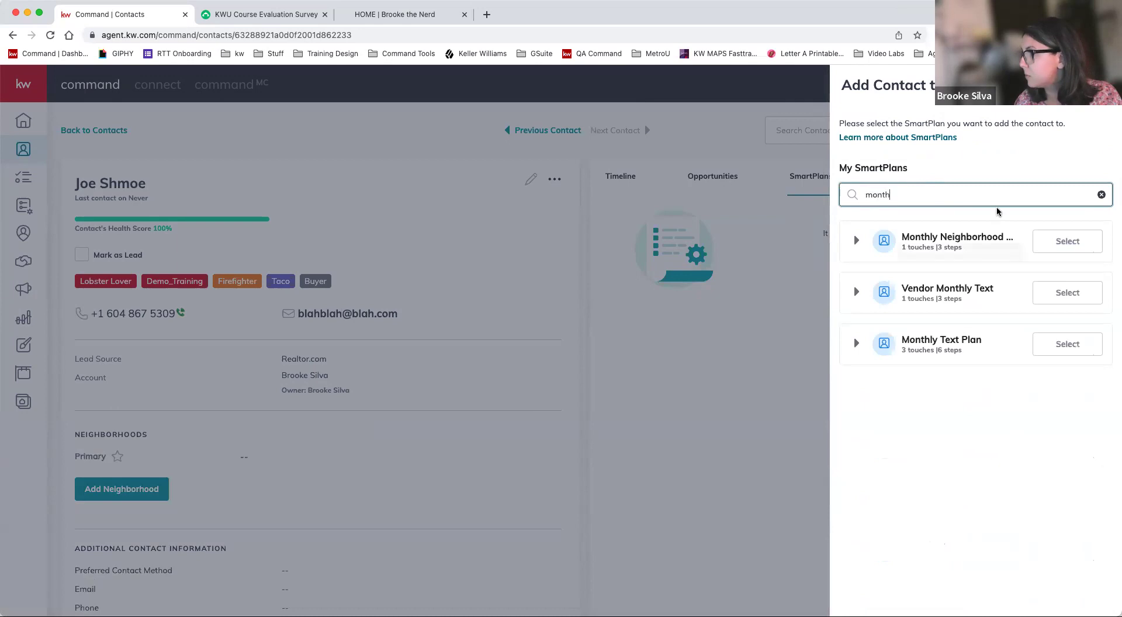
left_click(1056, 252)
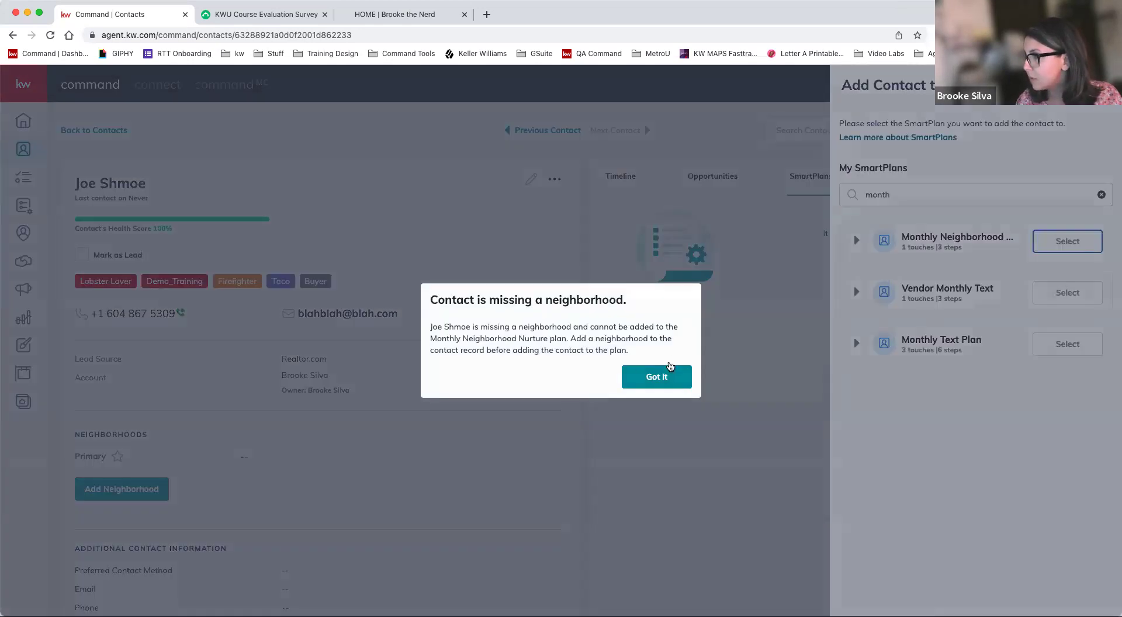
left_click(666, 373)
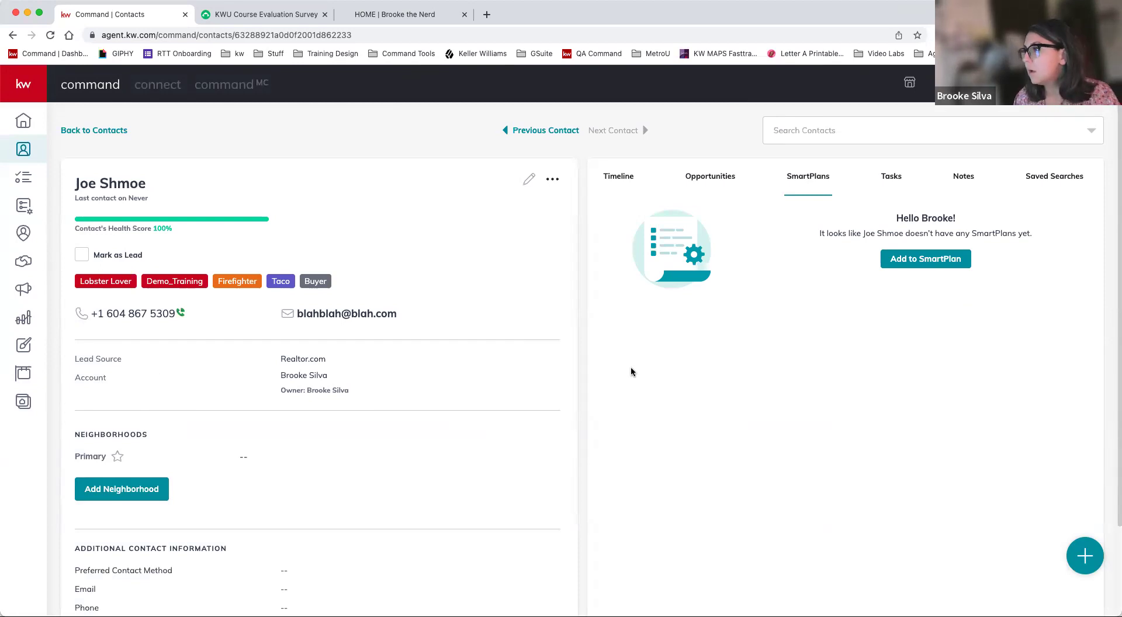
left_click(51, 35)
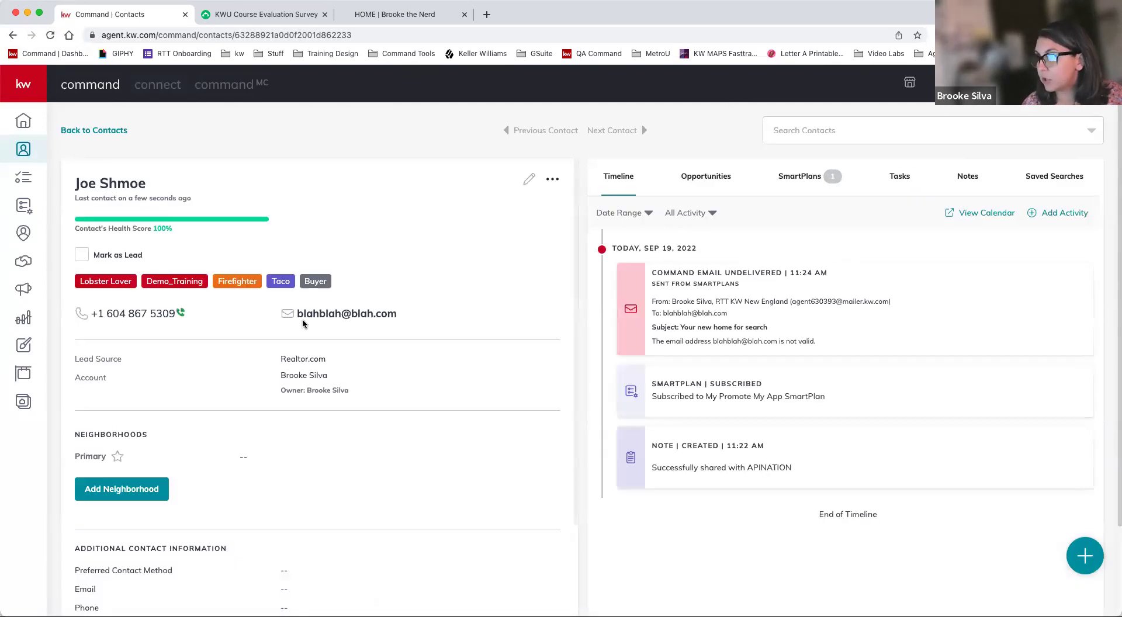
scroll(303, 323, "down", 1)
scroll(303, 323, "down", 4)
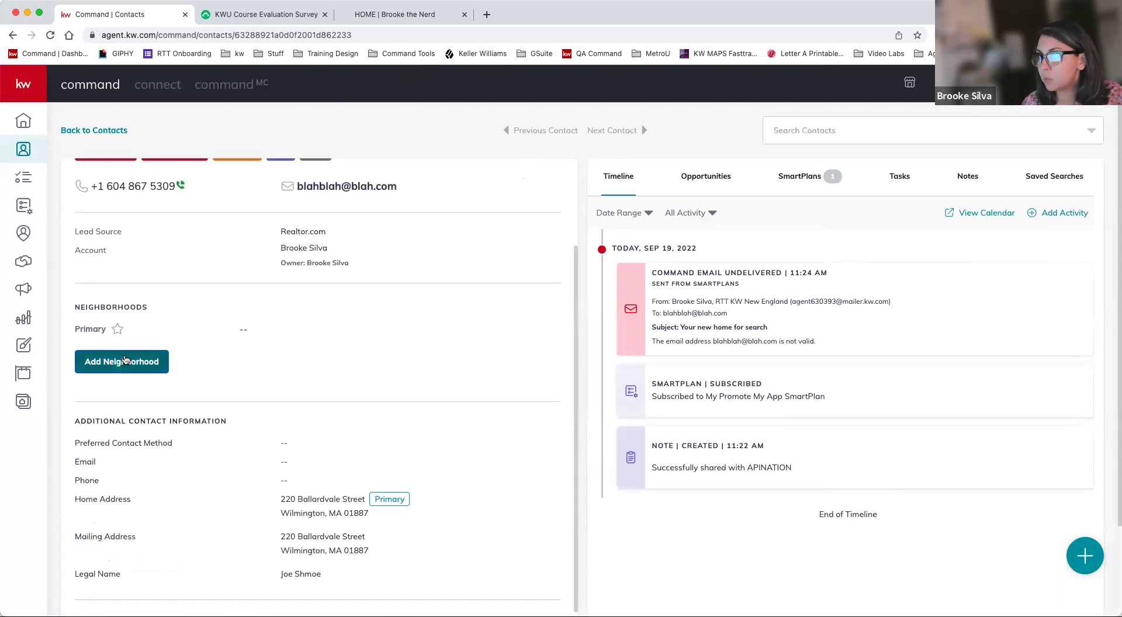
- Subscribe the contact to Old Andover, South St and South Harold Parker, then copy the snapshot link
left_click(125, 357)
left_click(508, 361)
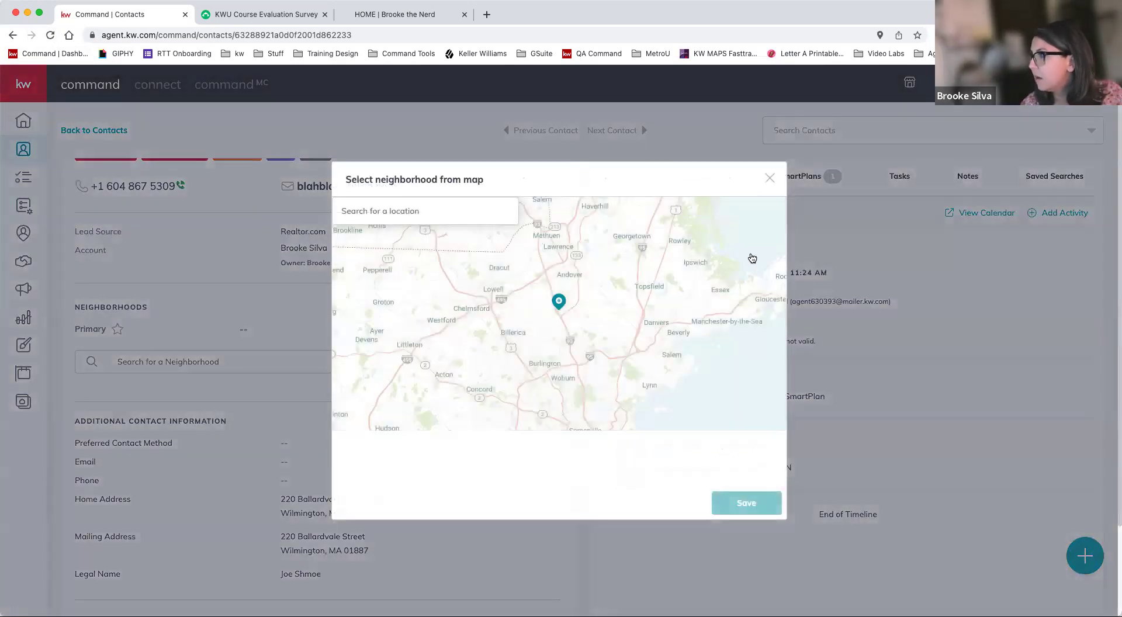
left_click(486, 273)
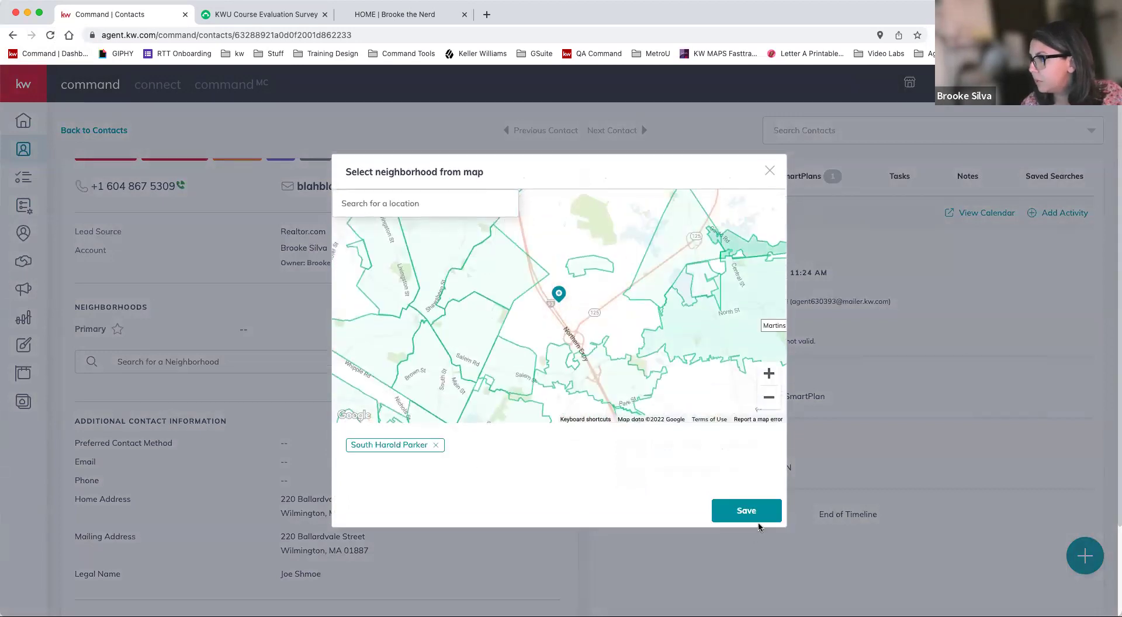
left_click(747, 505)
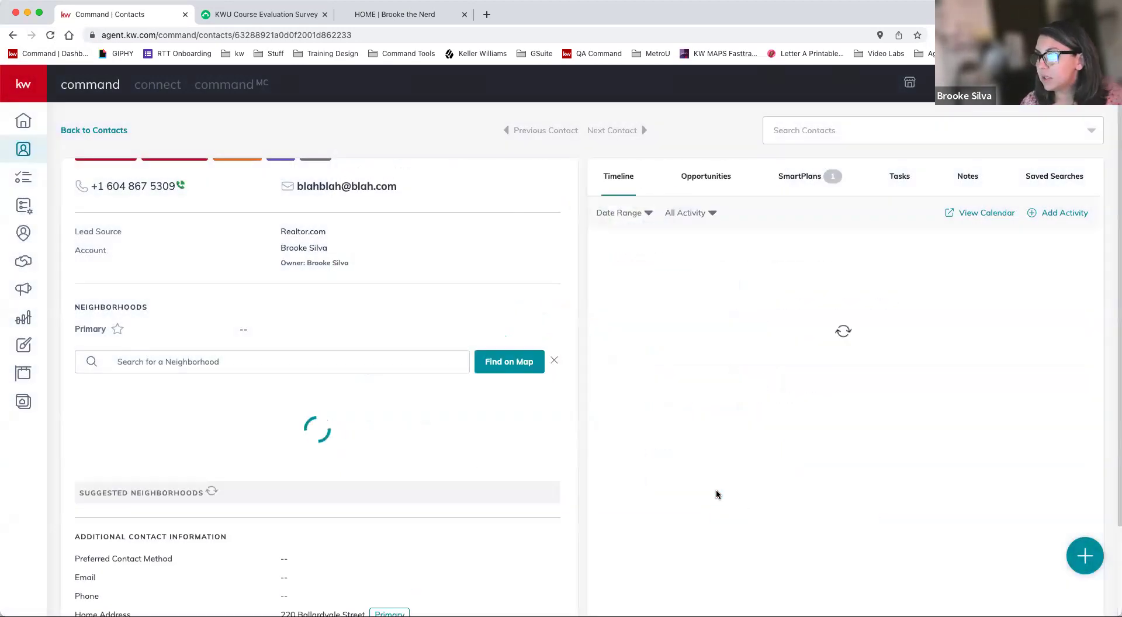
scroll(481, 479, "down", 1)
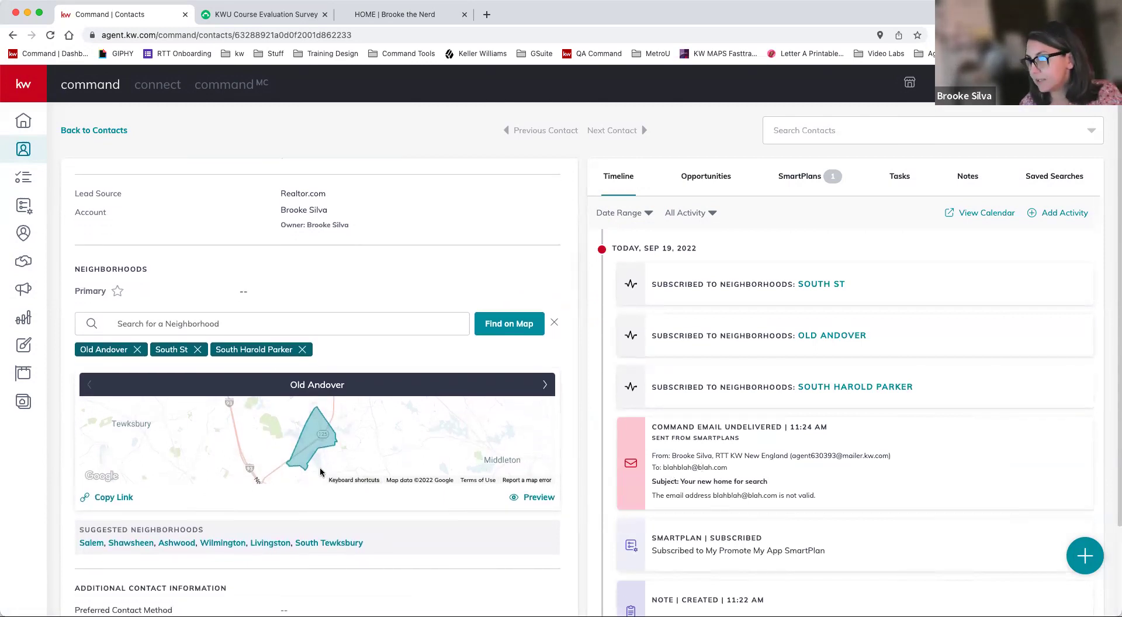
left_click(108, 500)
key("super+t")
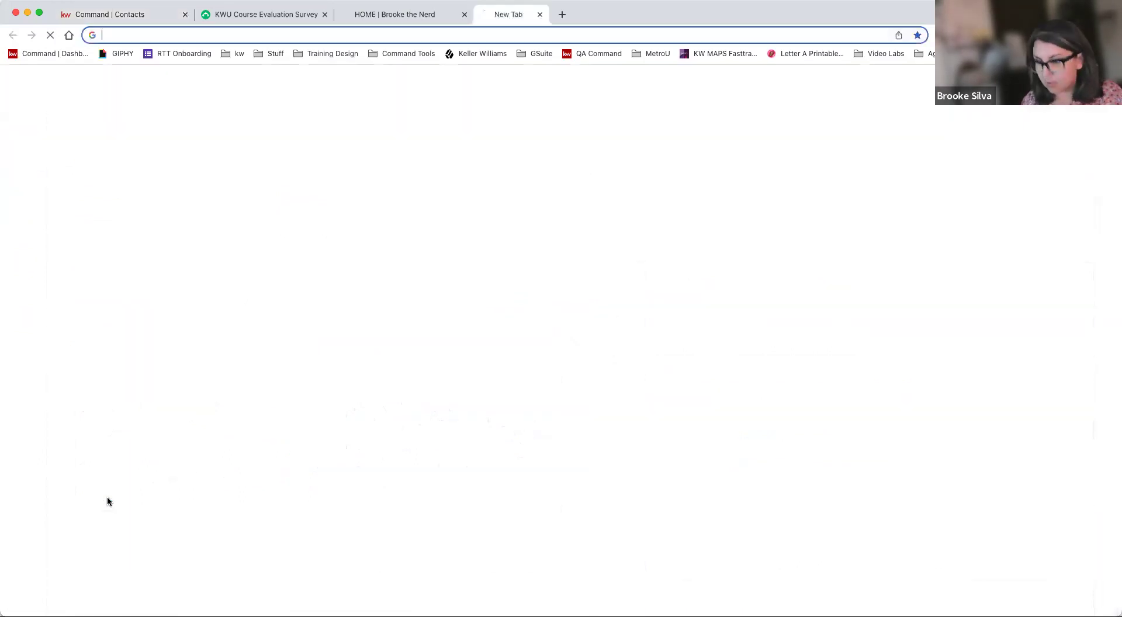
key("super+v")
key("Return")
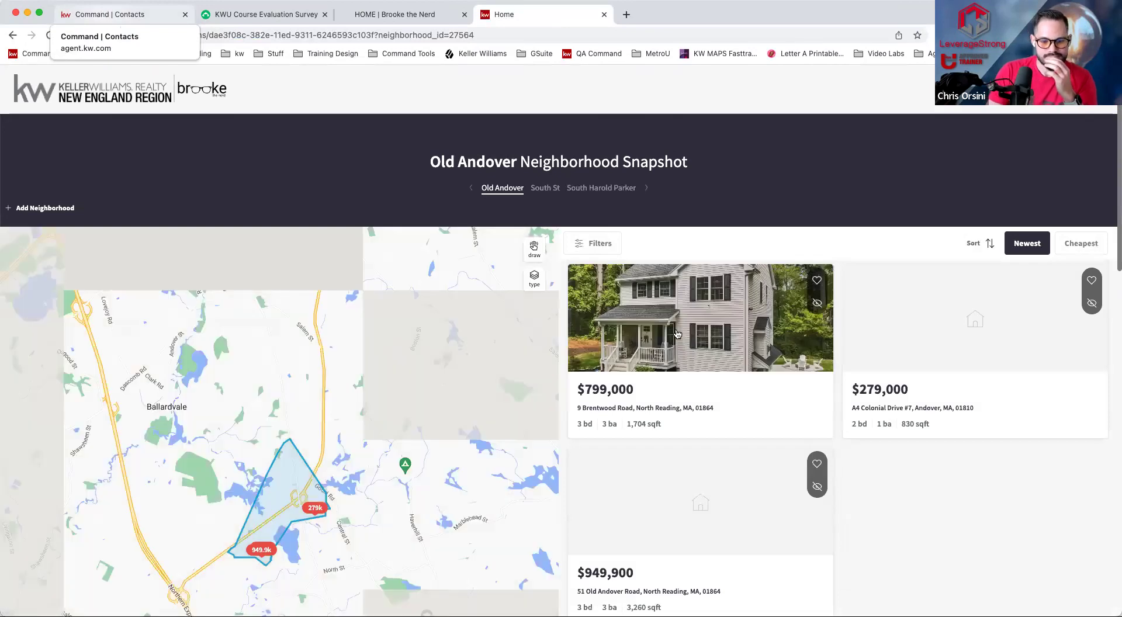
left_click(676, 333)
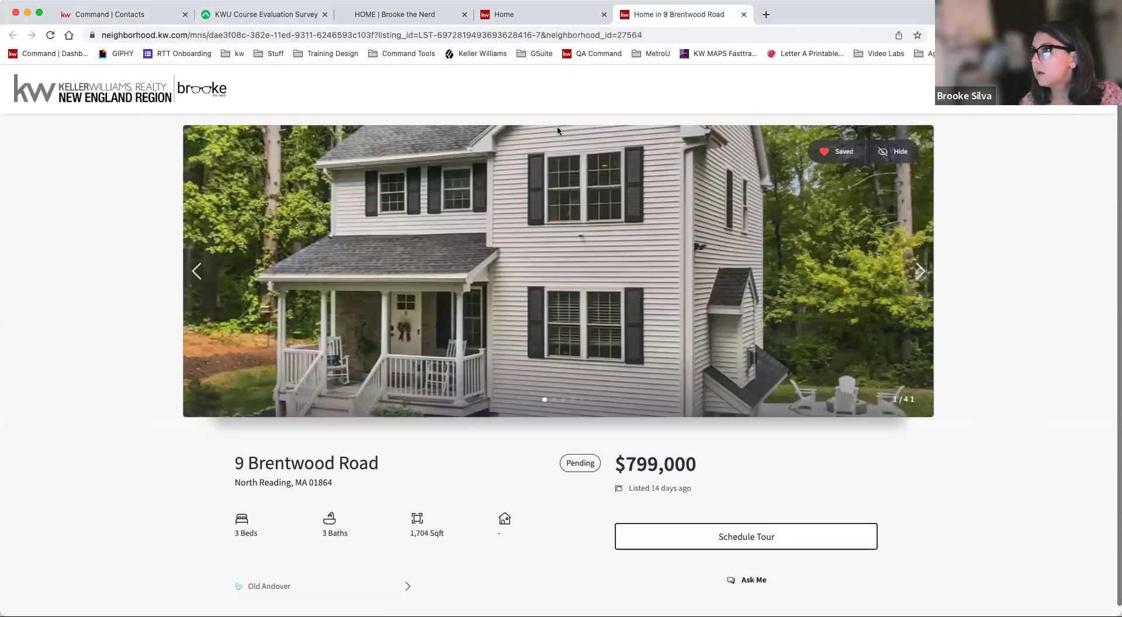
scroll(647, 318, "down", 20)
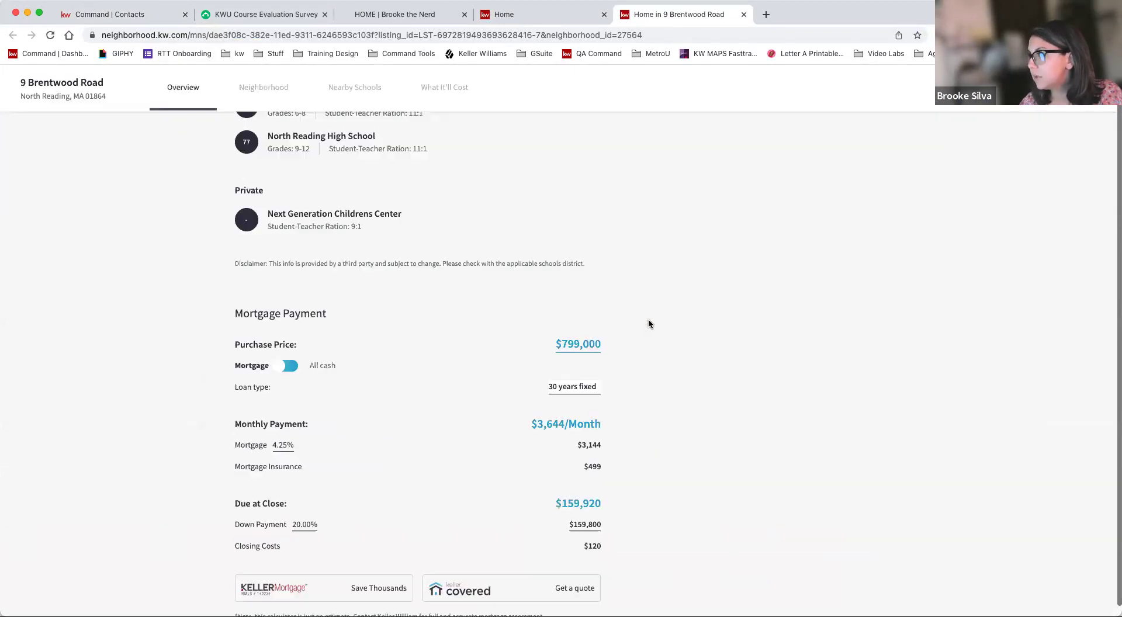
scroll(605, 300, "up", 20)
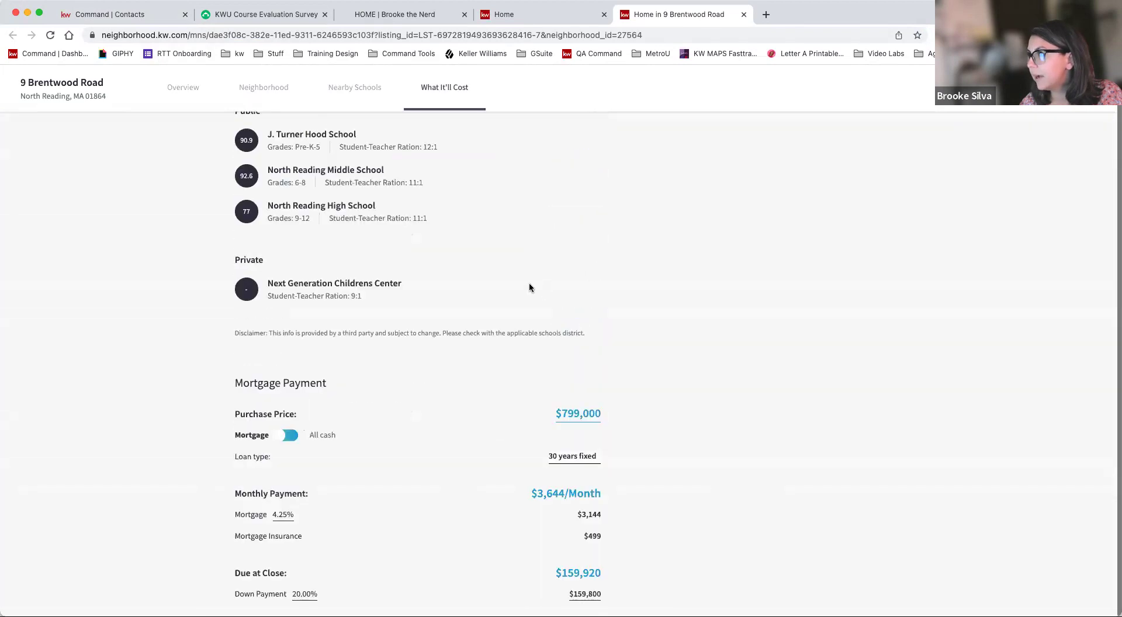
scroll(539, 289, "up", 8)
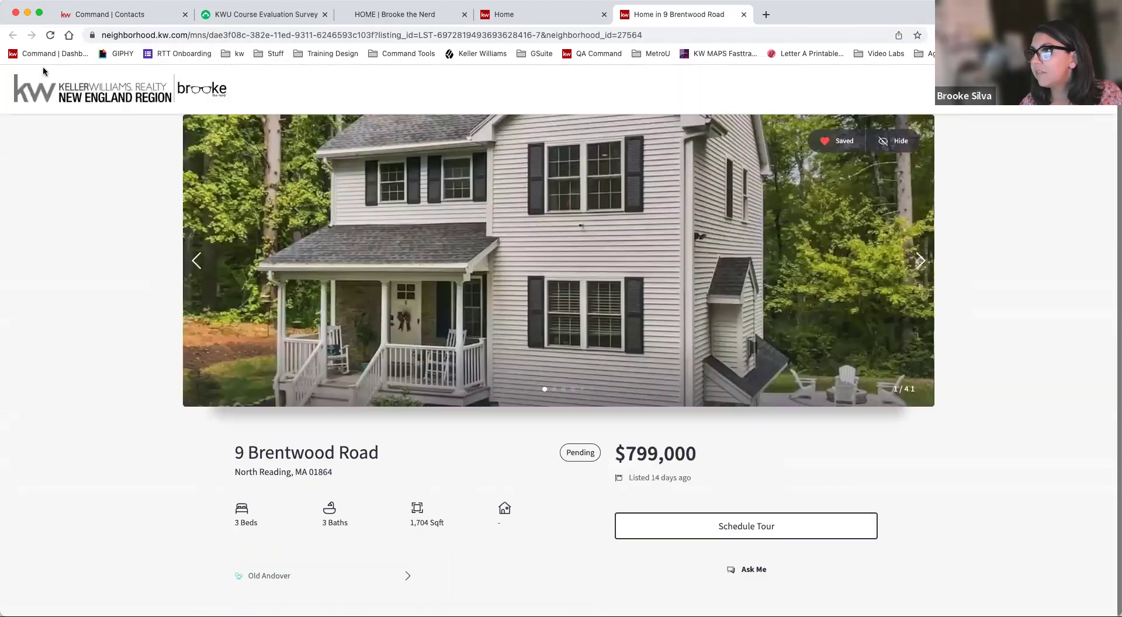
left_click(504, 14)
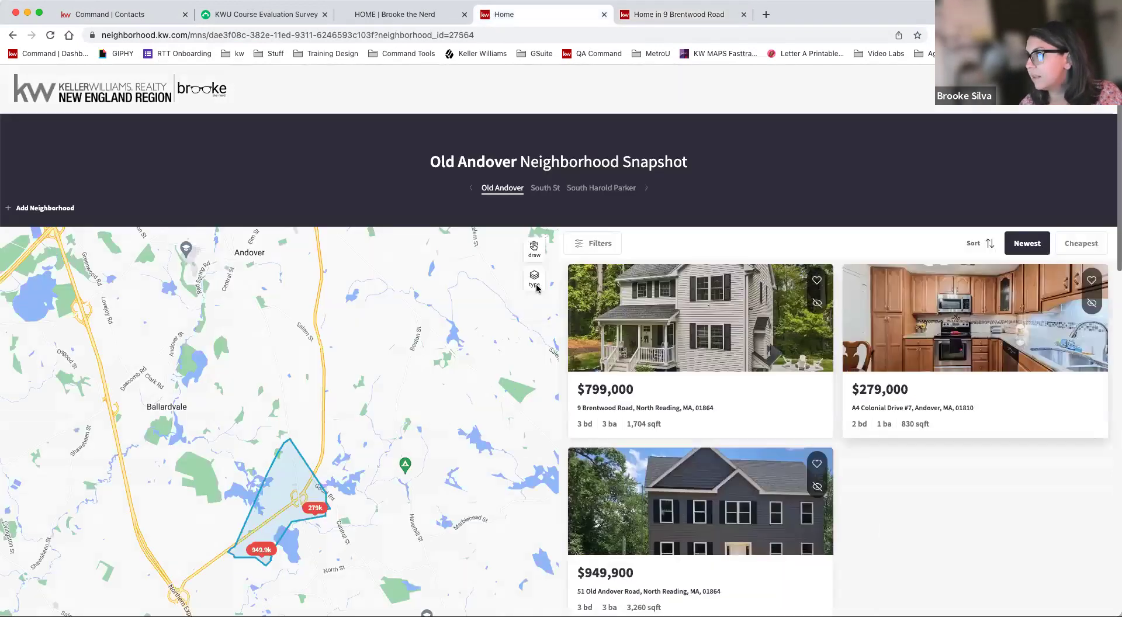
left_click(443, 300)
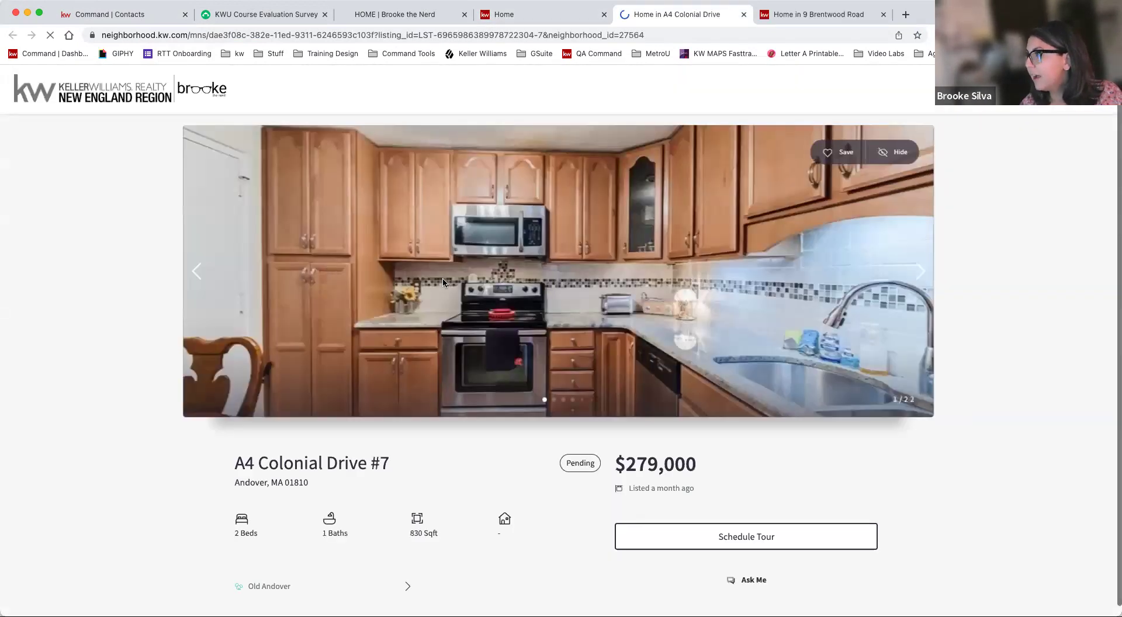
scroll(420, 307, "down", 4)
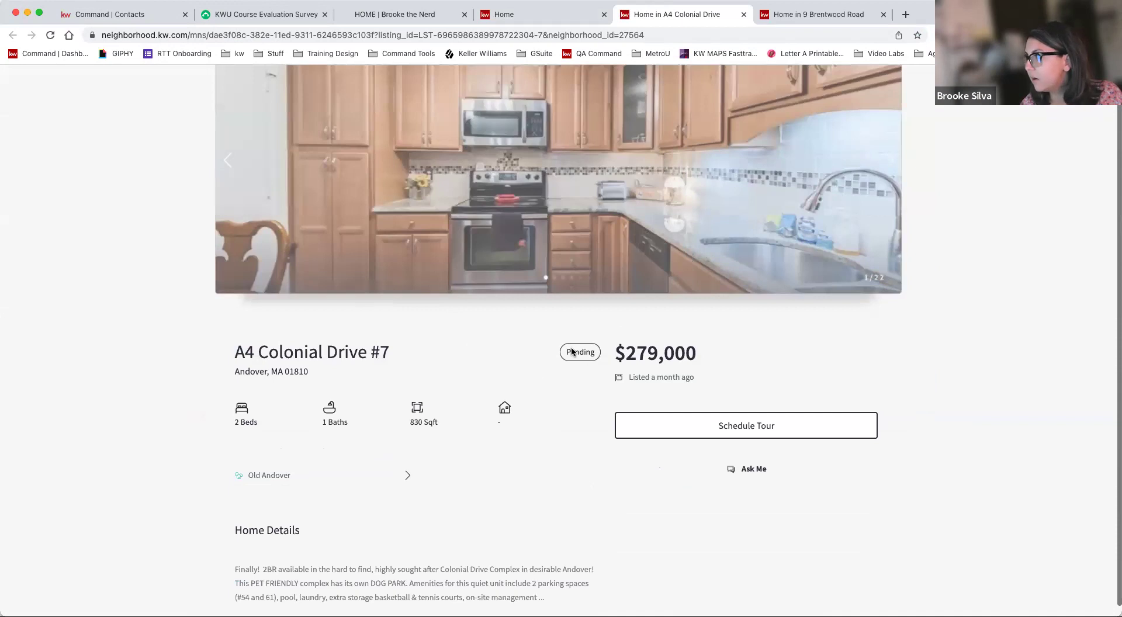
scroll(584, 364, "up", 4)
left_click(829, 152)
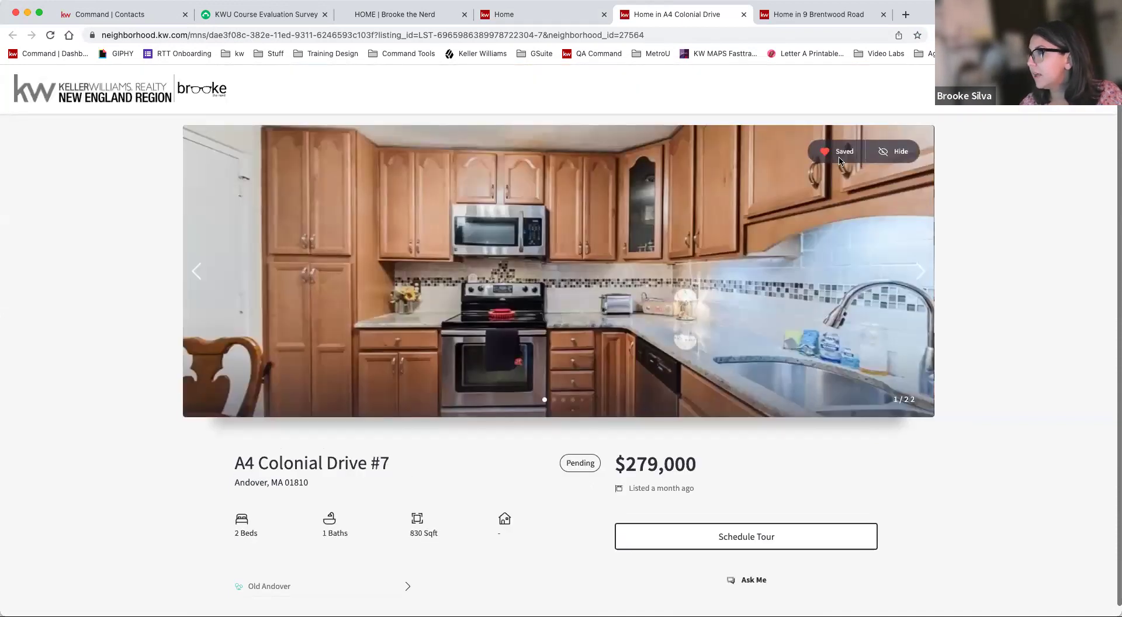
left_click(77, 12)
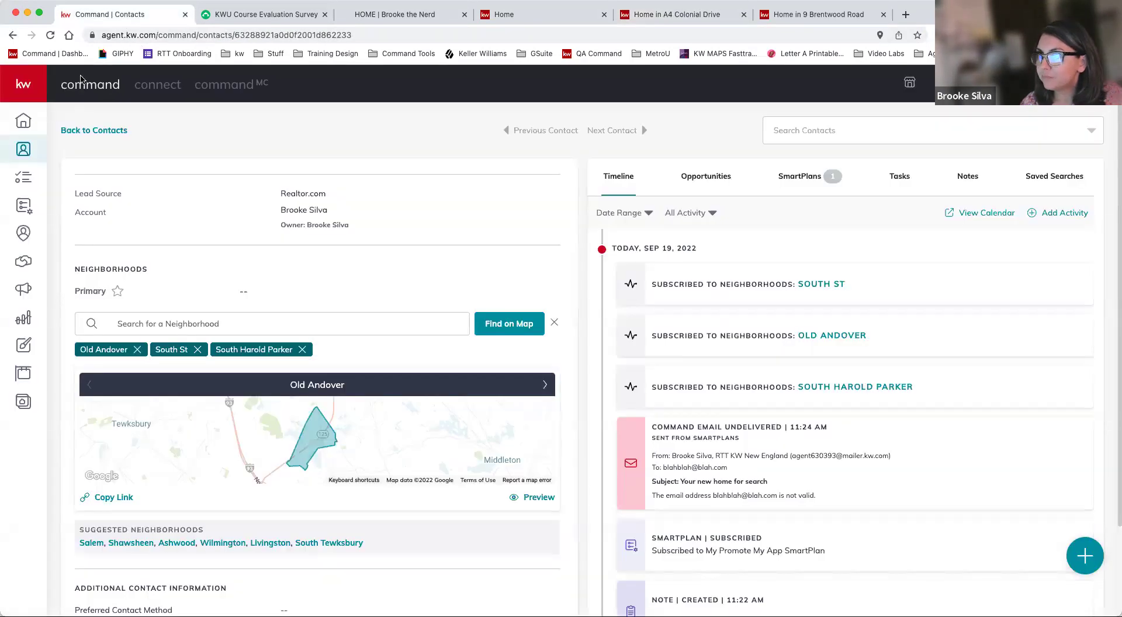
- Refresh the contact's timeline to review logged listing activity, then sort contacts by Recently Active
left_click(51, 35)
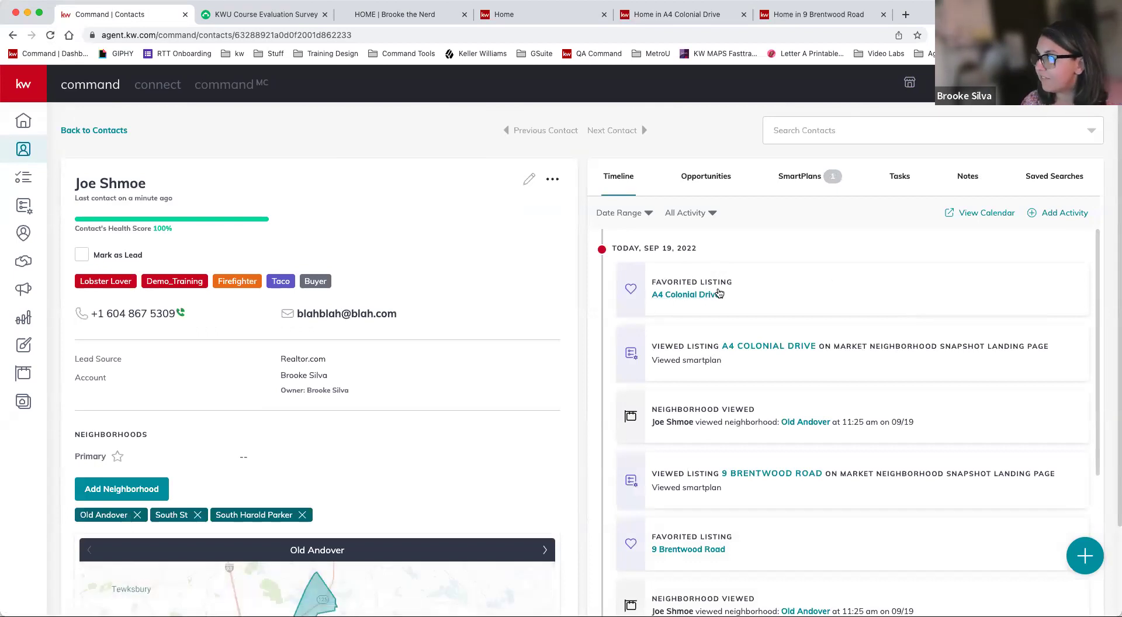
scroll(724, 293, "down", 2)
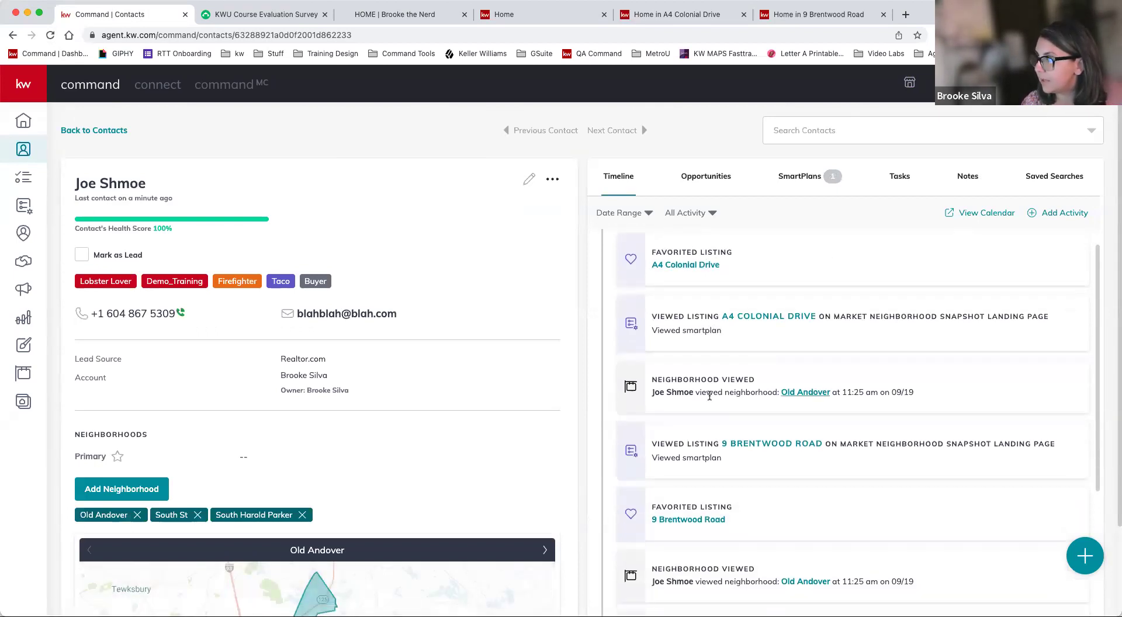
scroll(813, 392, "down", 2)
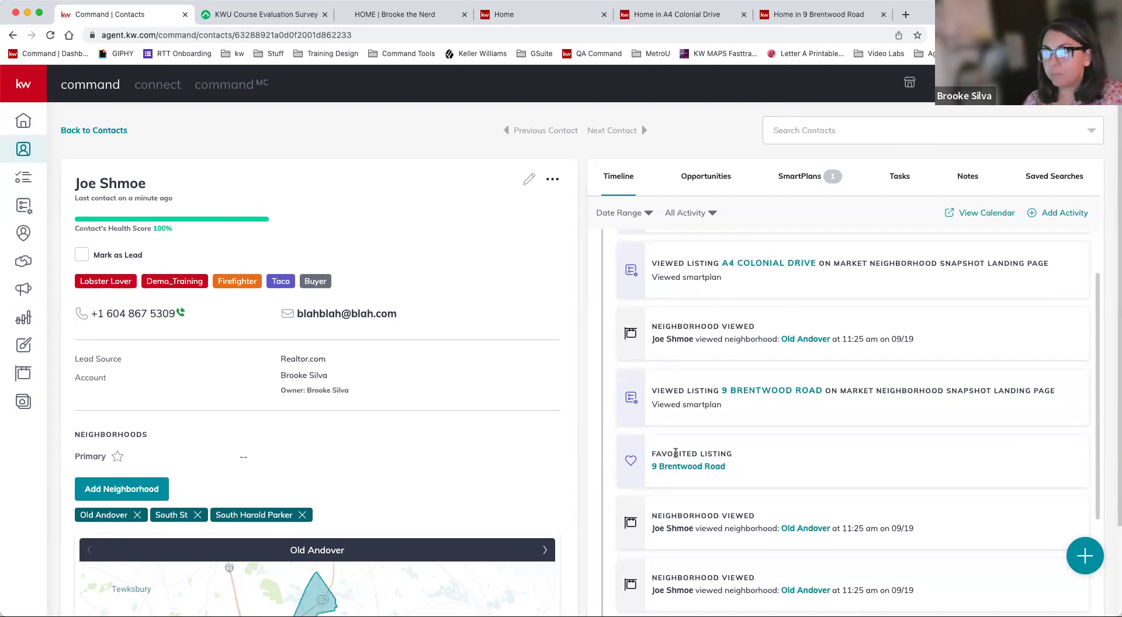
left_click(114, 131)
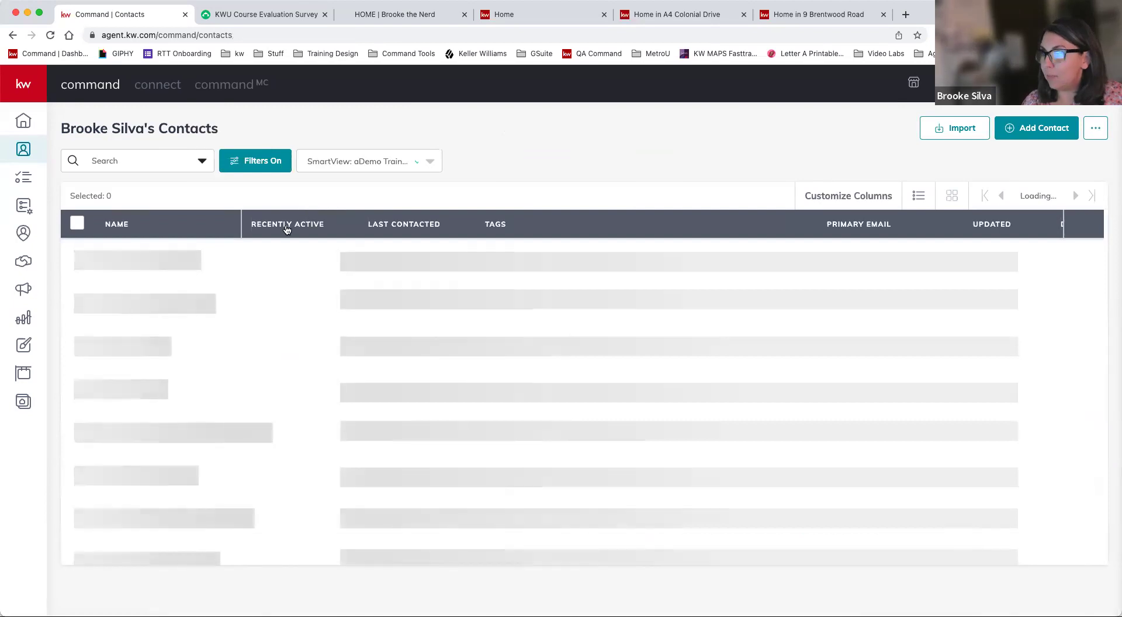
left_click(287, 226)
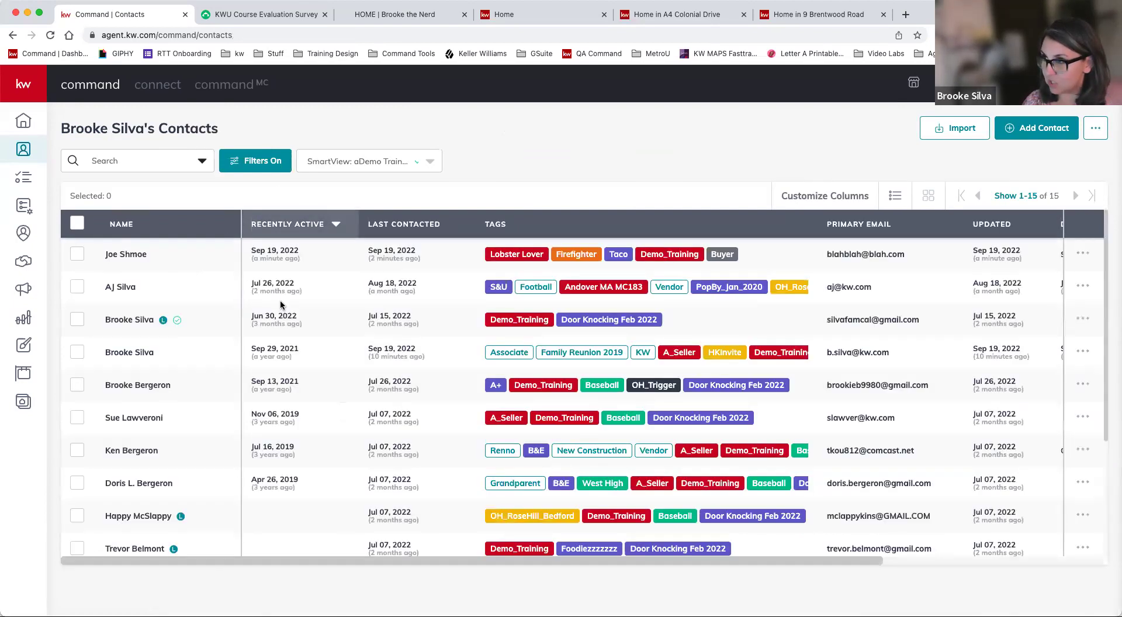
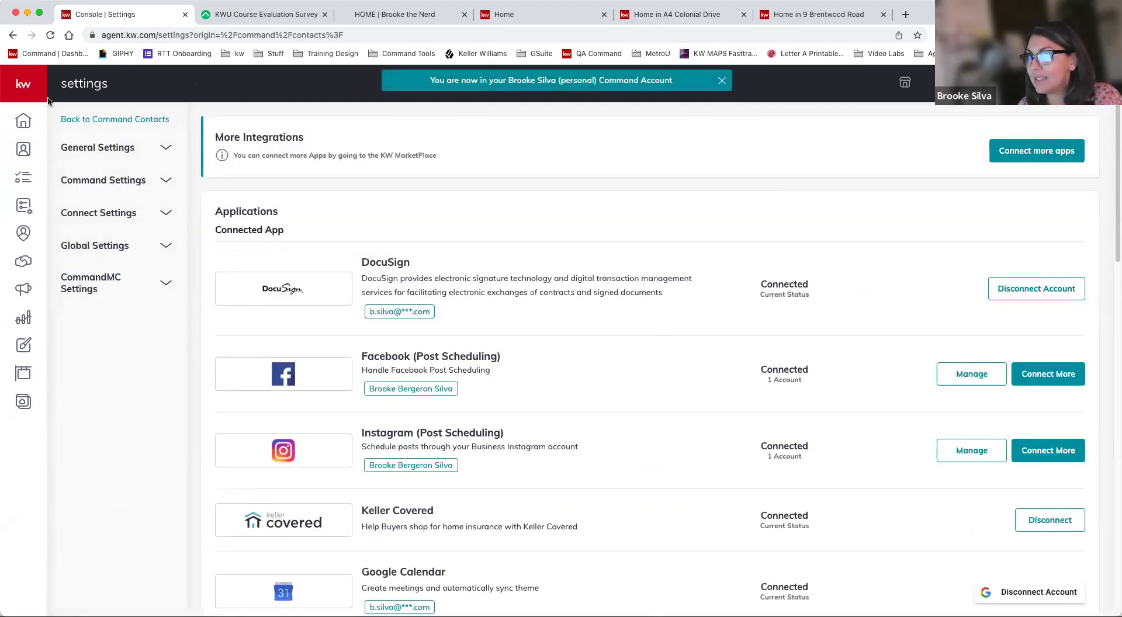
- Open Marketing Profile under Connect Settings, showing the agent photo, team logo and agent-site branding
left_click(107, 215)
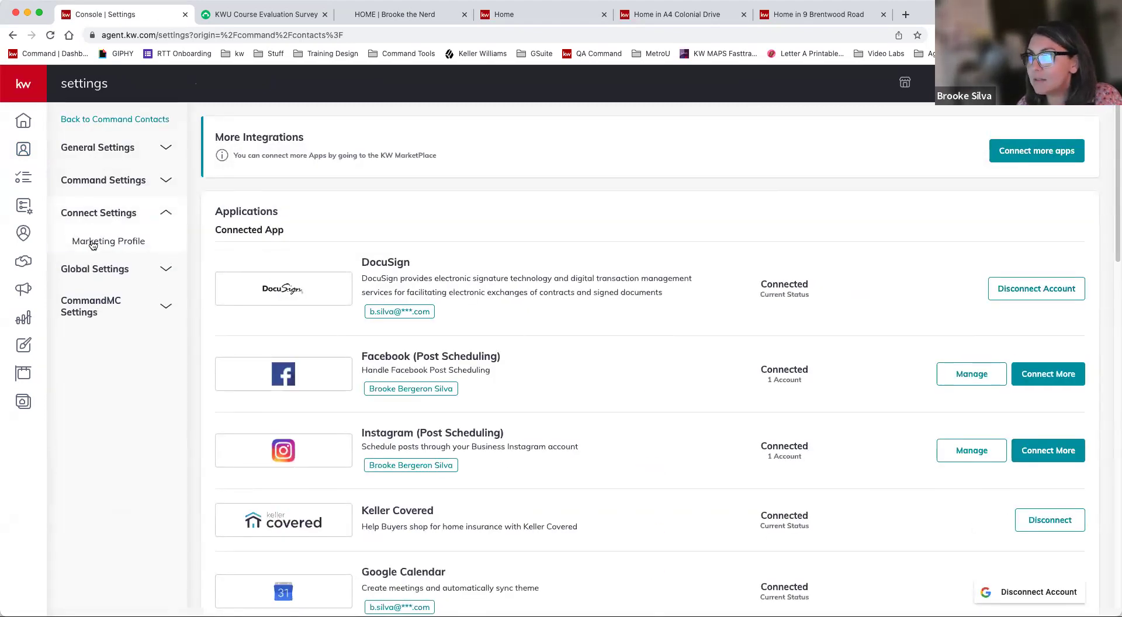
left_click(92, 243)
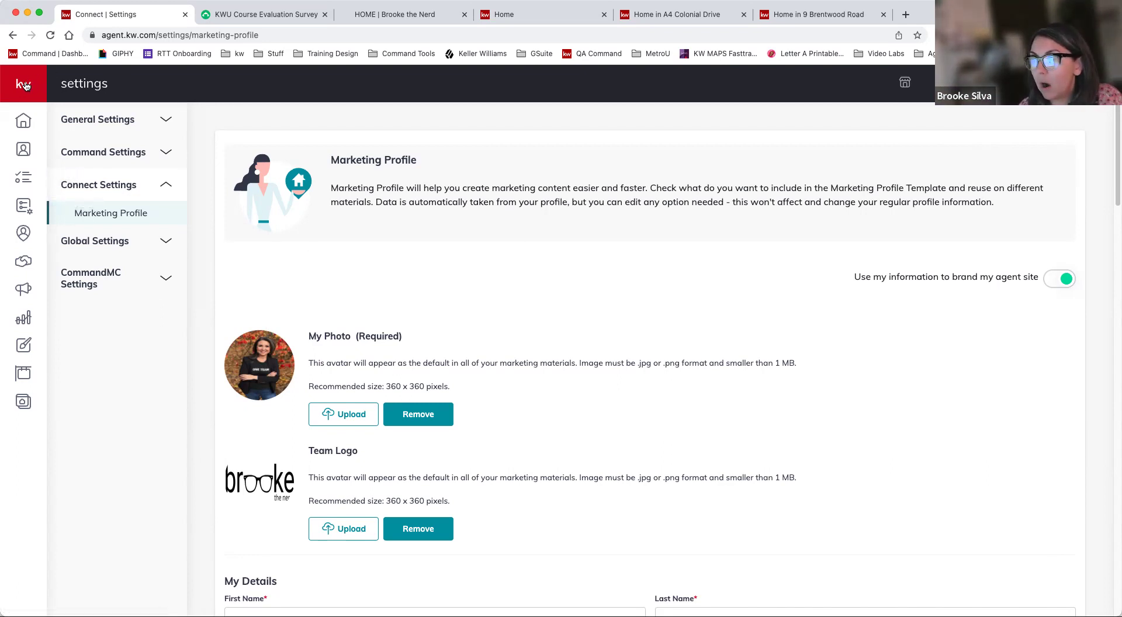
mouse_move(26, 86)
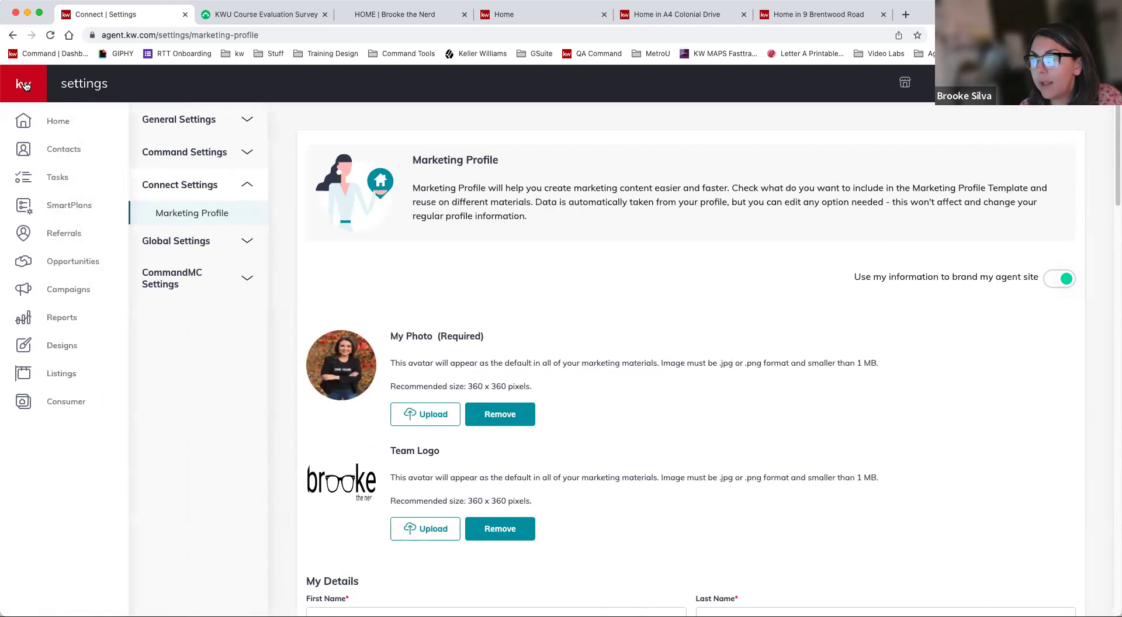
- Open the SmartPlans Library, browse its Featured and Keller Williams plans, and open the SmartPlan Name search-by dropdown
left_click(53, 209)
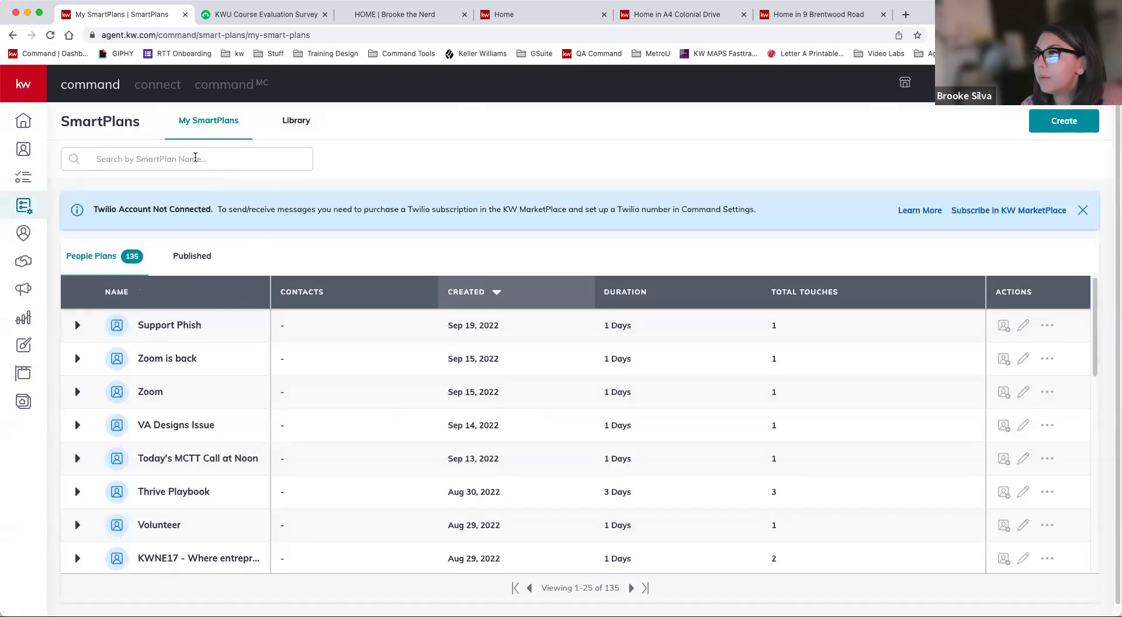
double_click(304, 127)
triple_click(304, 127)
double_click(303, 127)
left_click(303, 127)
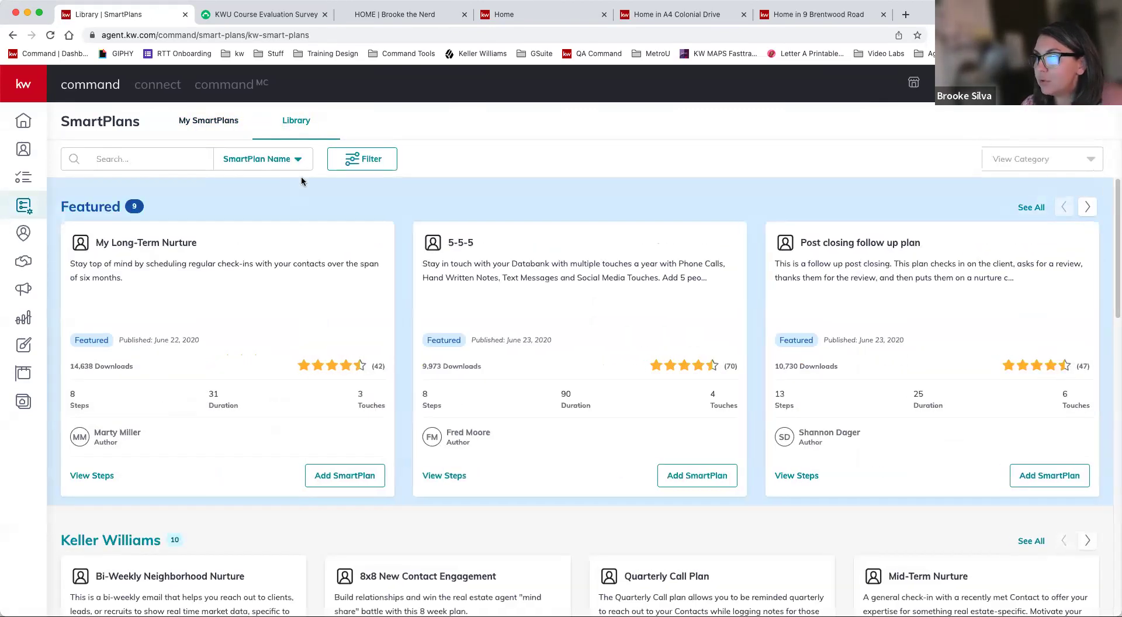
scroll(292, 343, "down", 5)
scroll(275, 324, "down", 5)
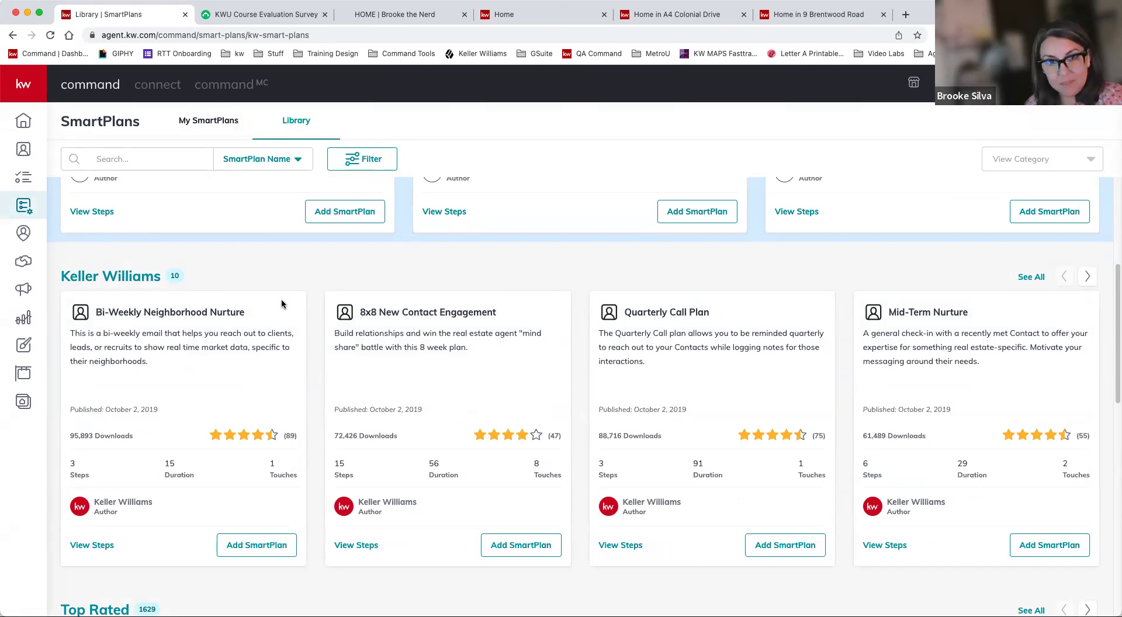
scroll(259, 311, "up", 10)
left_click(235, 158)
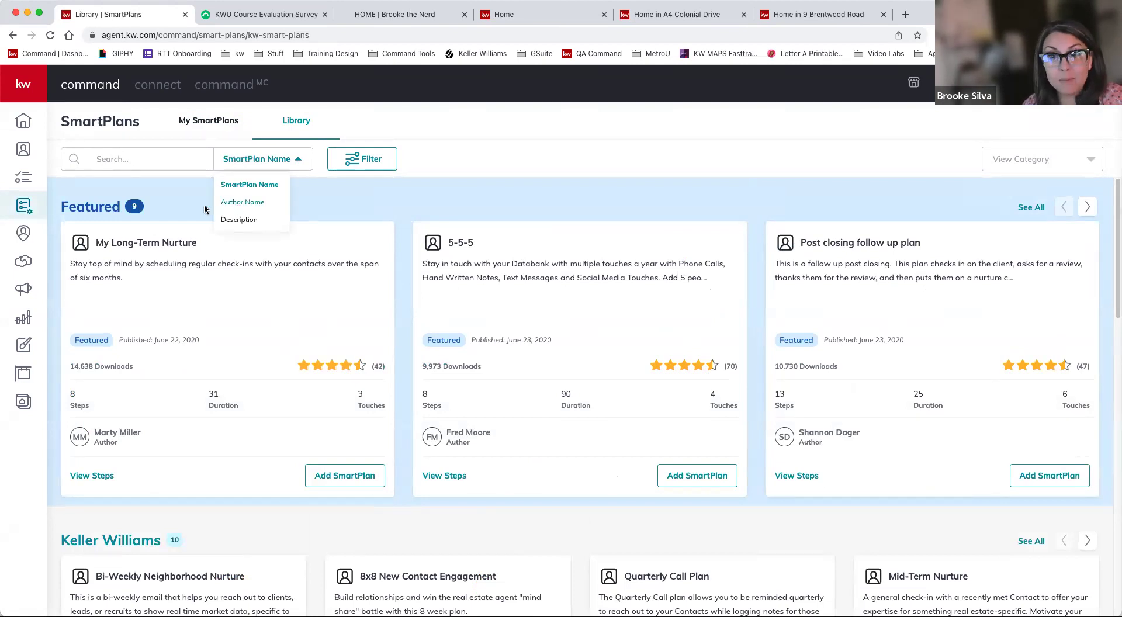
- Search the library by Author Name for the account owner's name and review the 11 matching plans
left_click(238, 207)
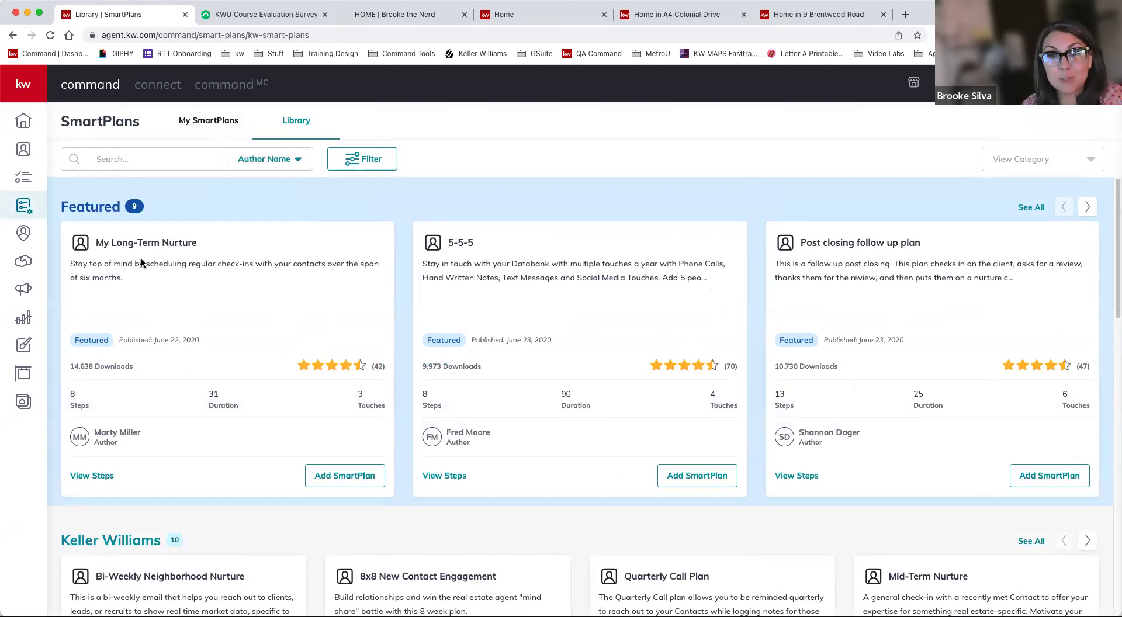
left_click(114, 158)
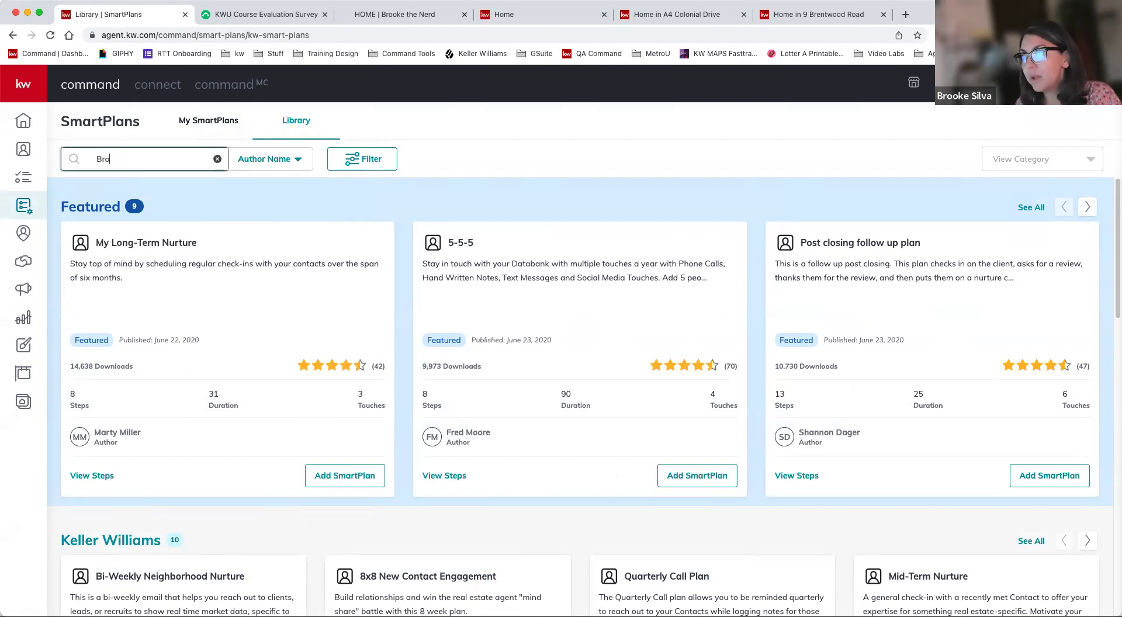
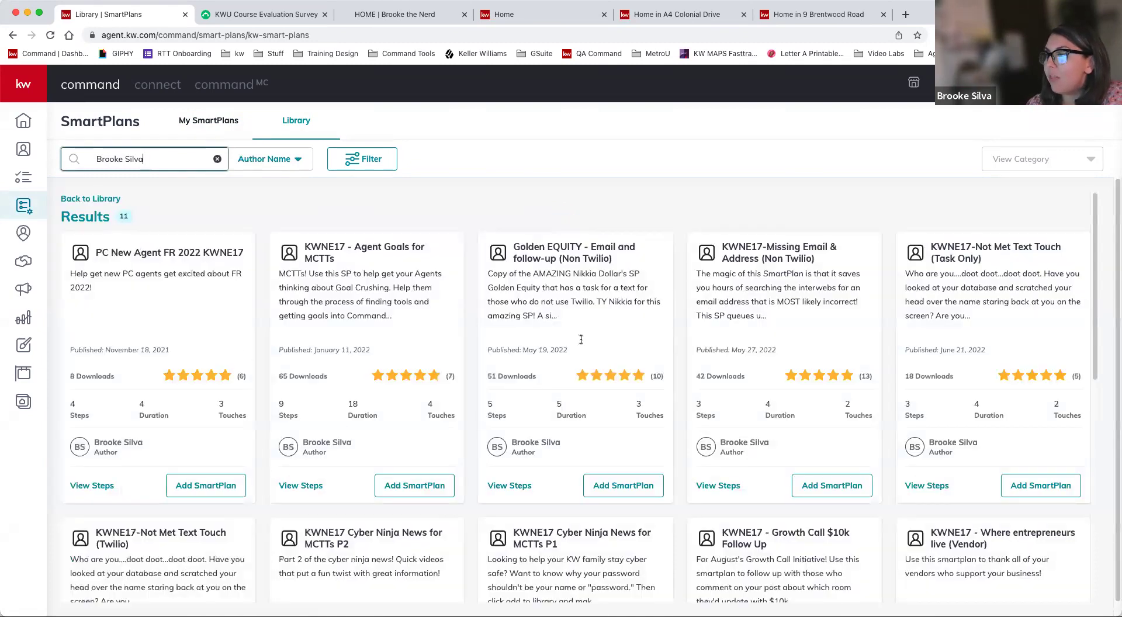
scroll(581, 339, "down", 3)
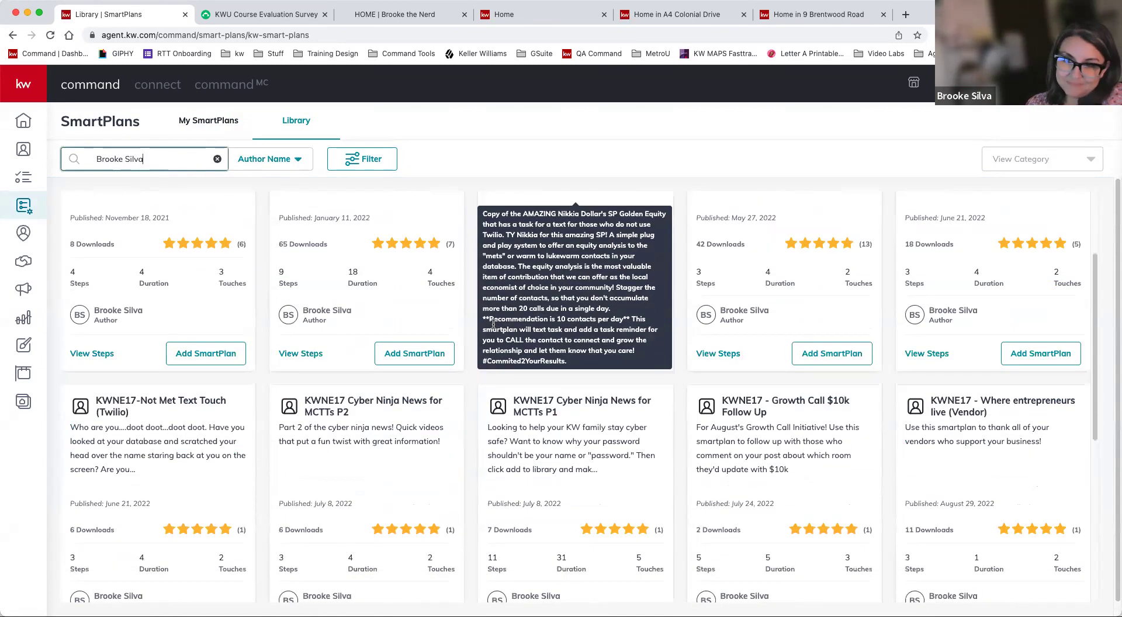
scroll(493, 325, "up", 3)
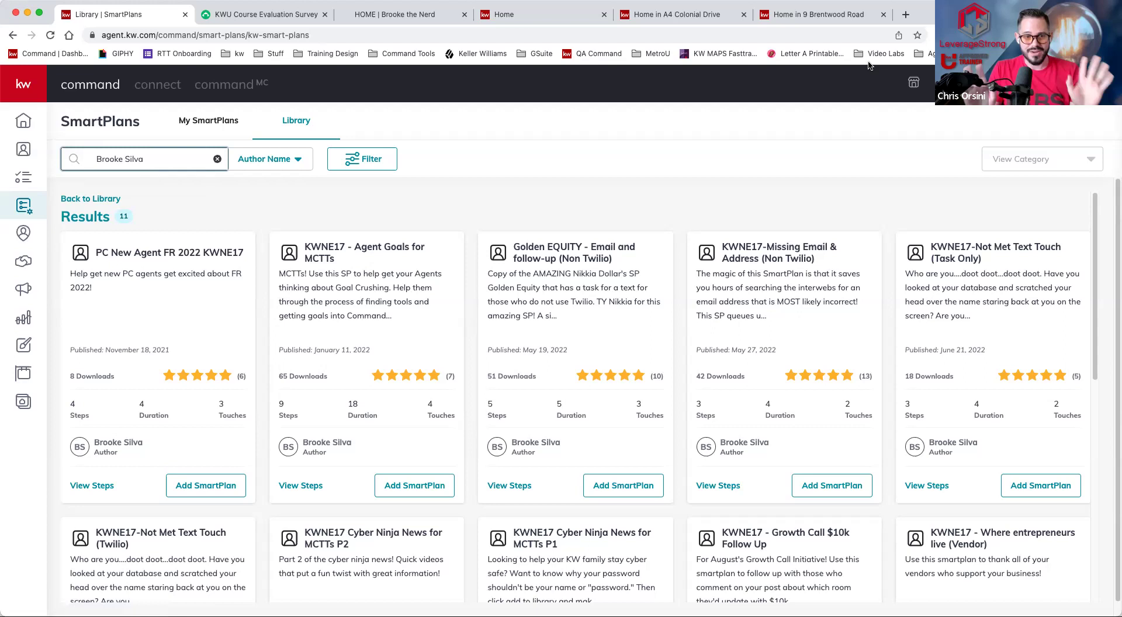
- Search Contacts for the demo contact, open their record, and call their phone number
left_click(24, 149)
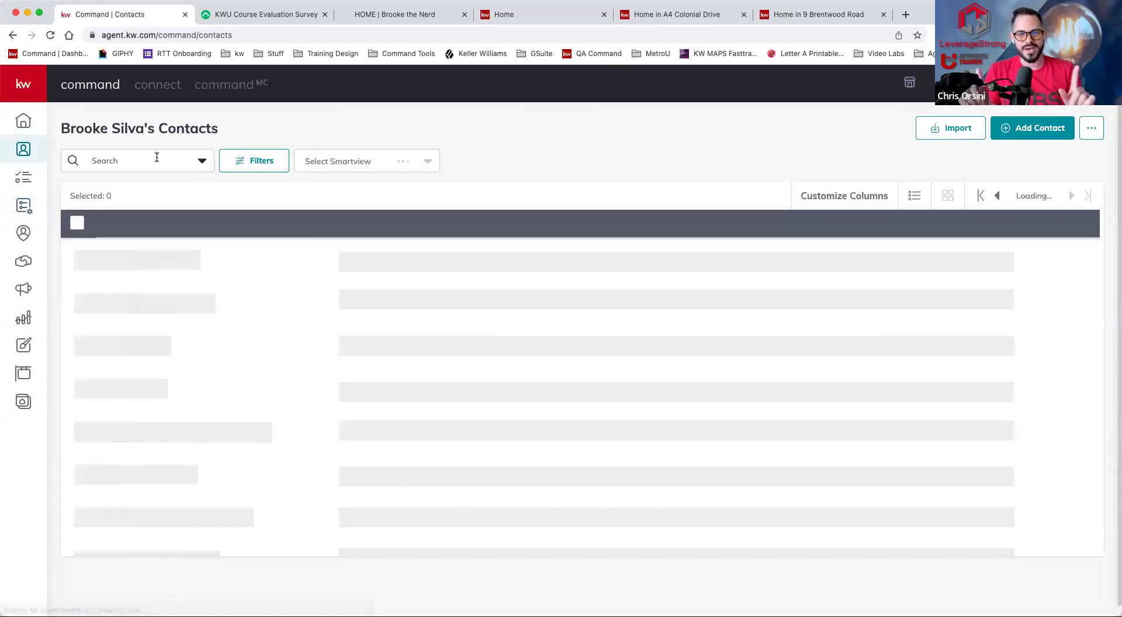
left_click(156, 157)
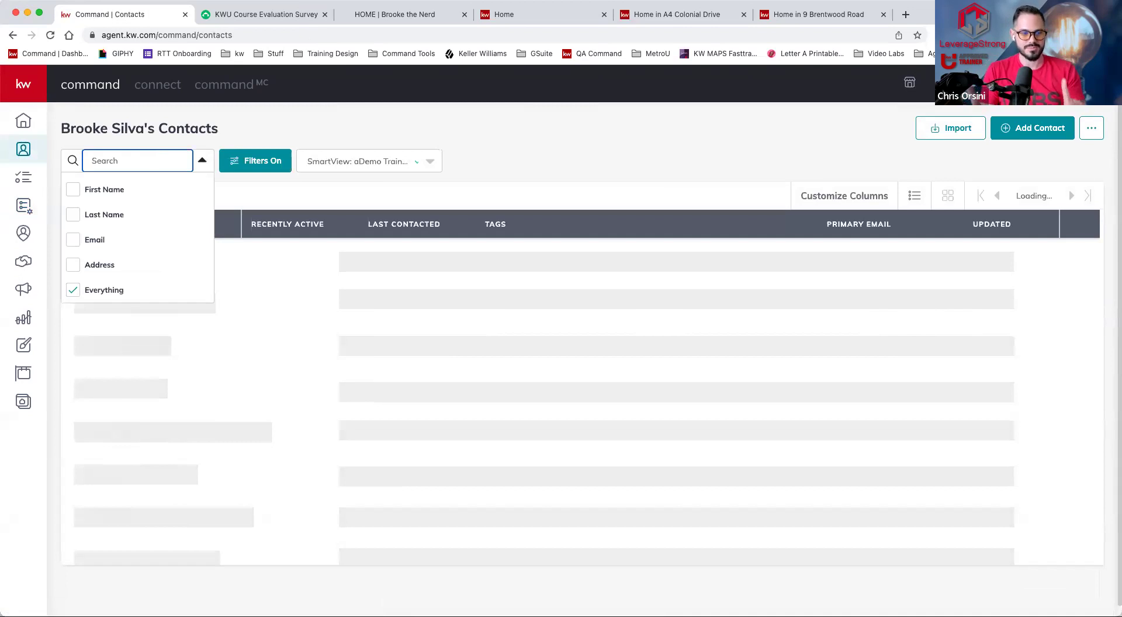
type("joe")
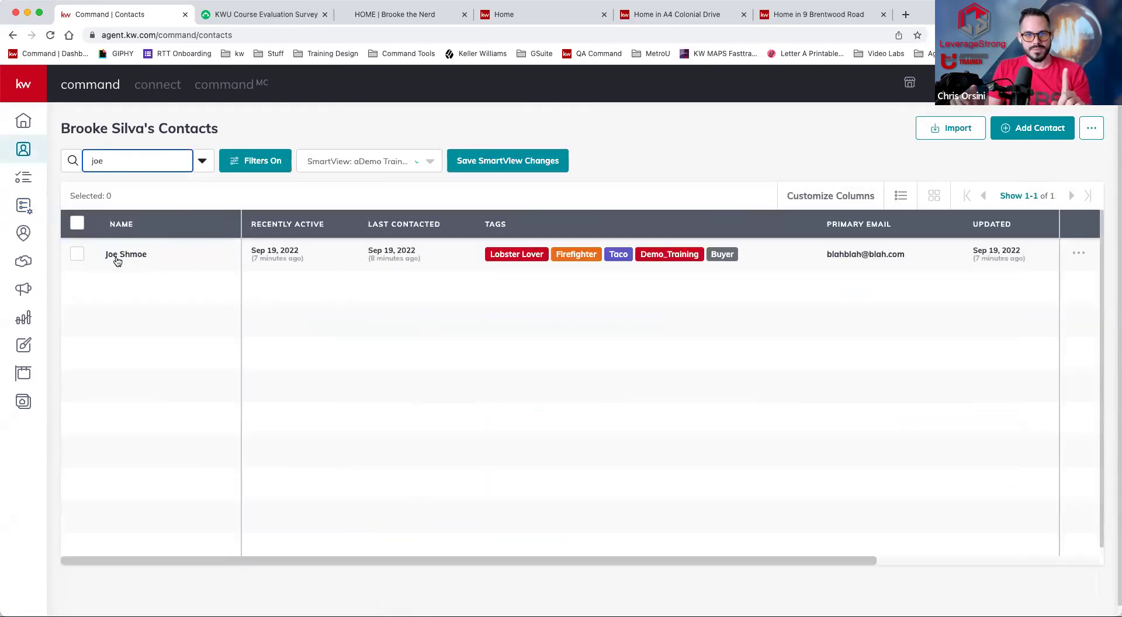
left_click(124, 254)
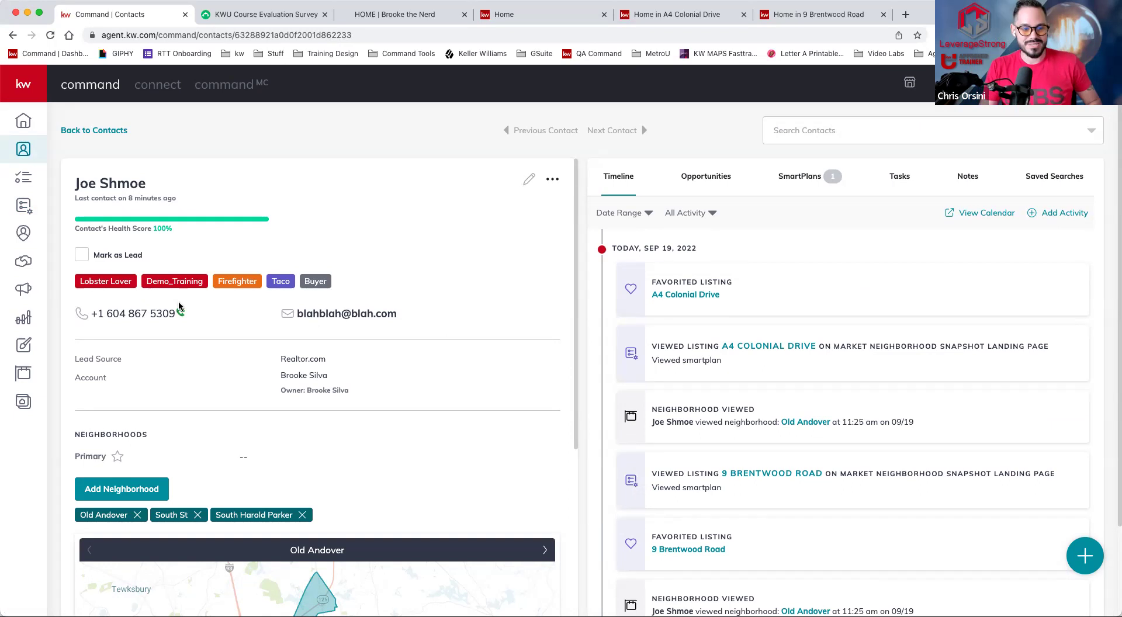
left_click_drag(175, 314, 98, 316)
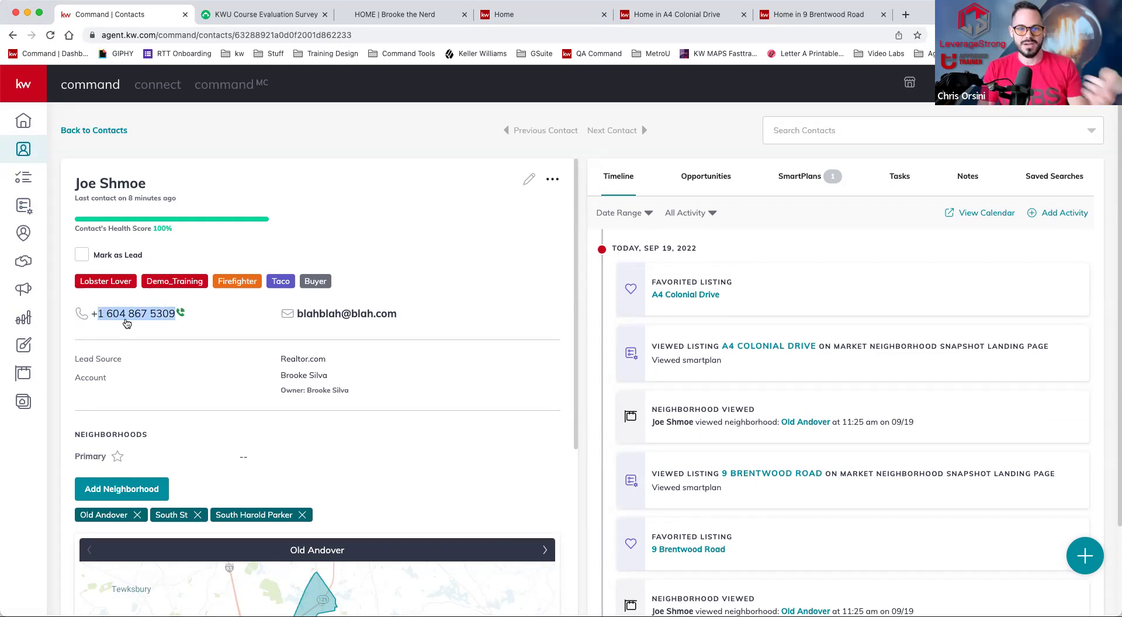
left_click(181, 314)
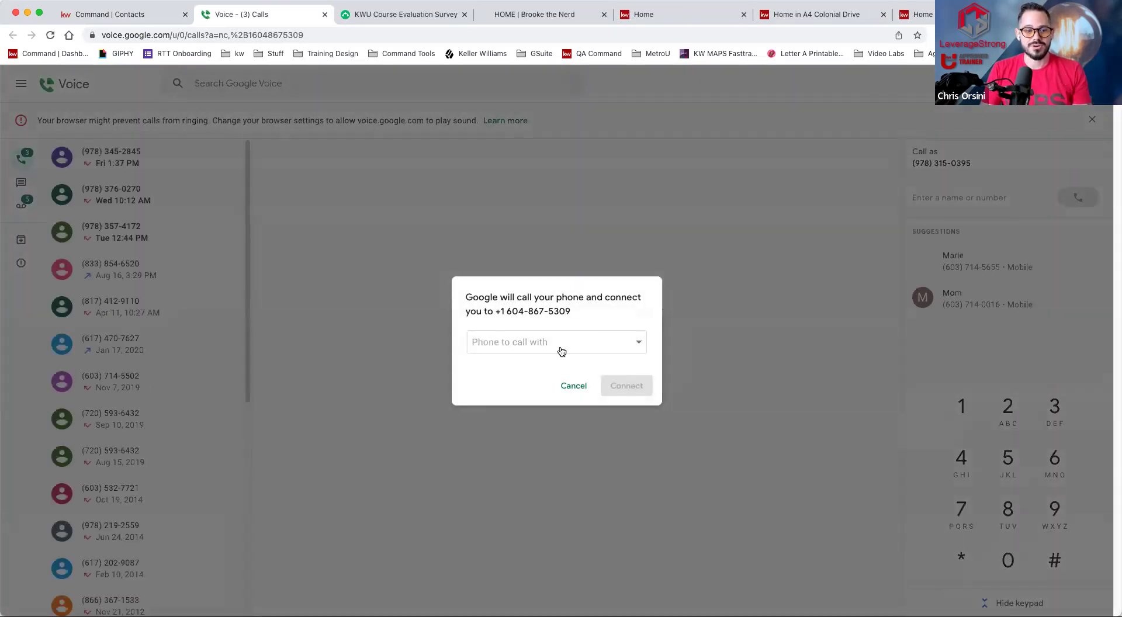
- Choose the iOS Device as the phone to call with, then close the Google Voice tab
left_click(560, 347)
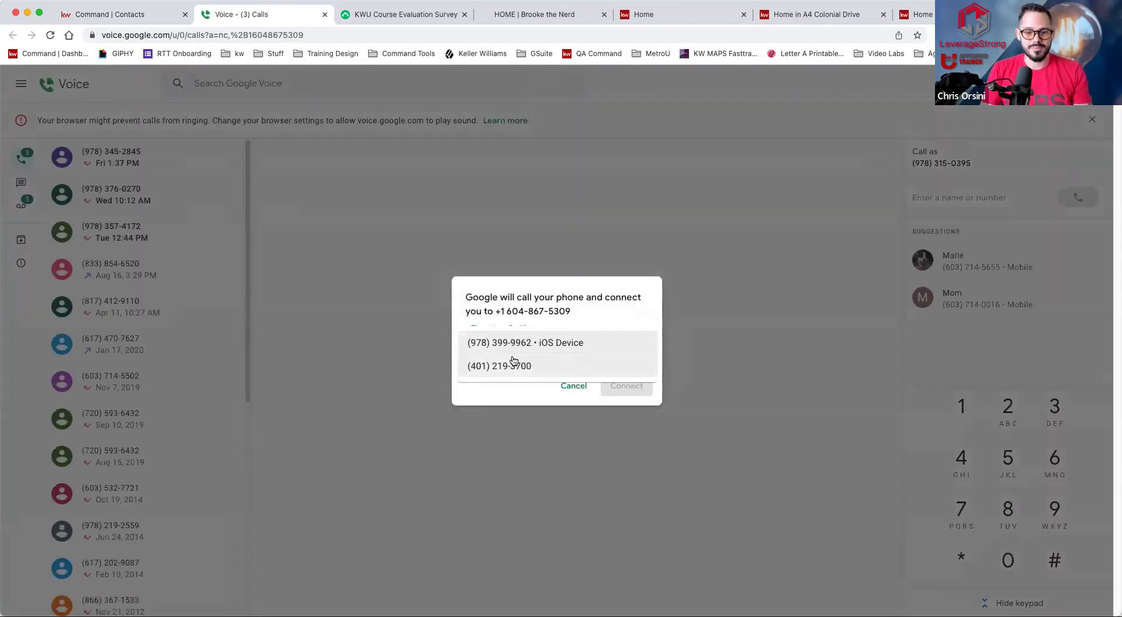
left_click(516, 346)
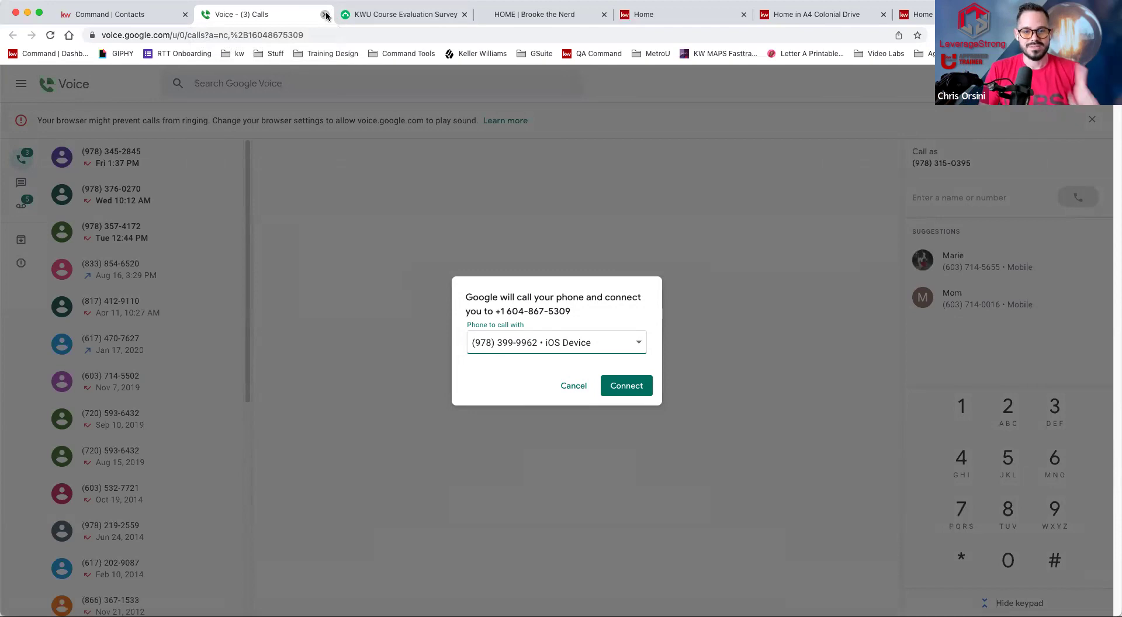
left_click(326, 15)
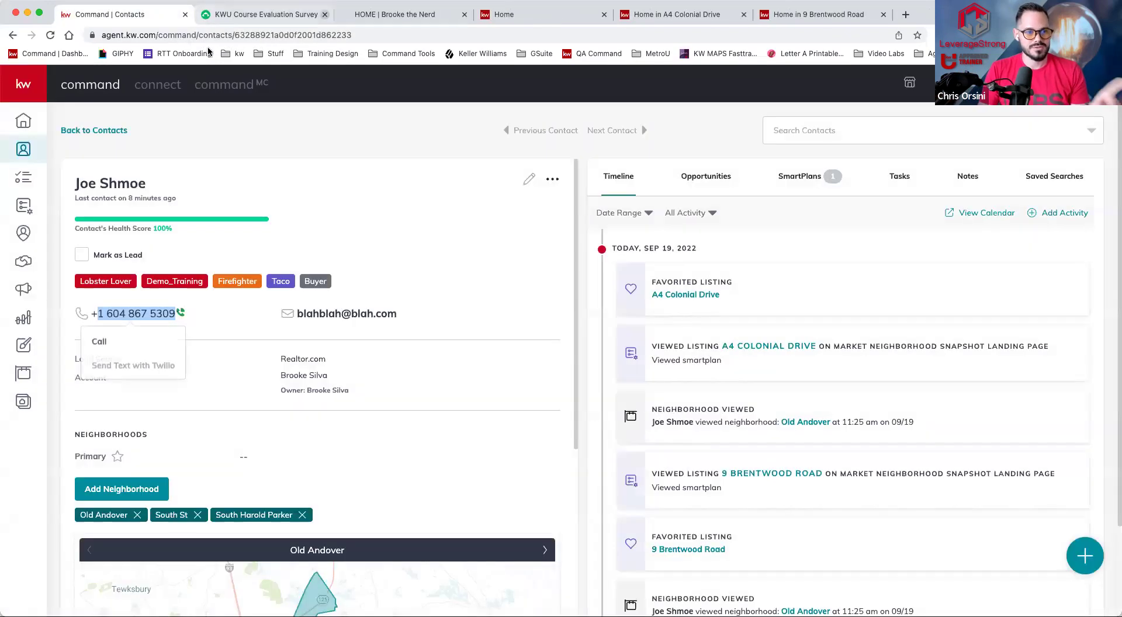
- Dismiss the call options, review the contact's saved neighborhoods and activity timeline, then open a new tab
left_click(381, 244)
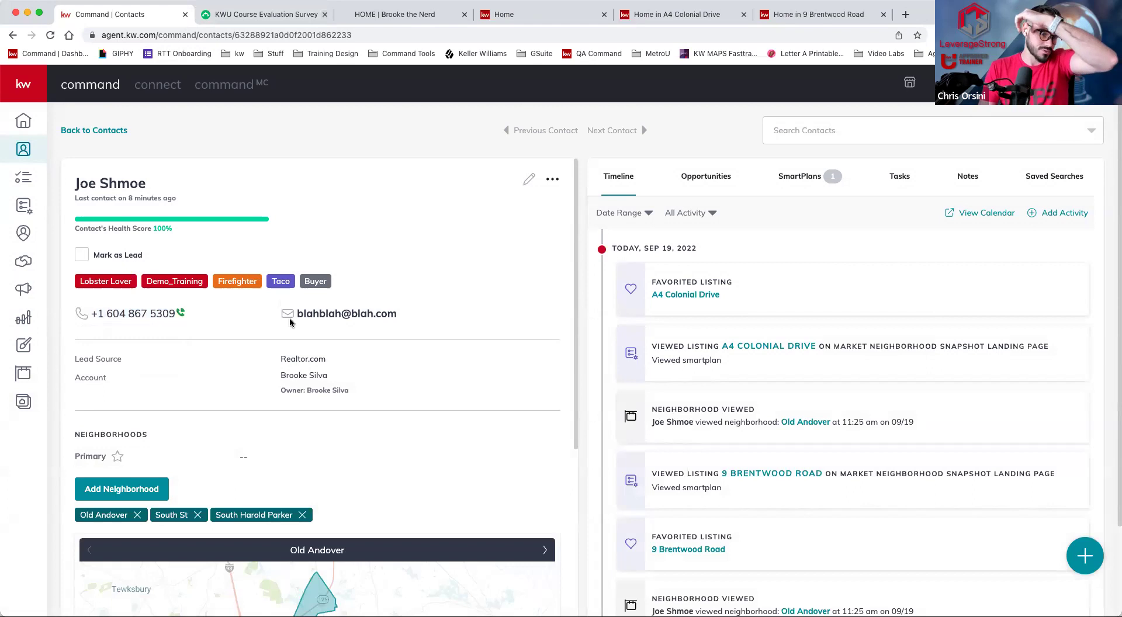
scroll(289, 317, "down", 5)
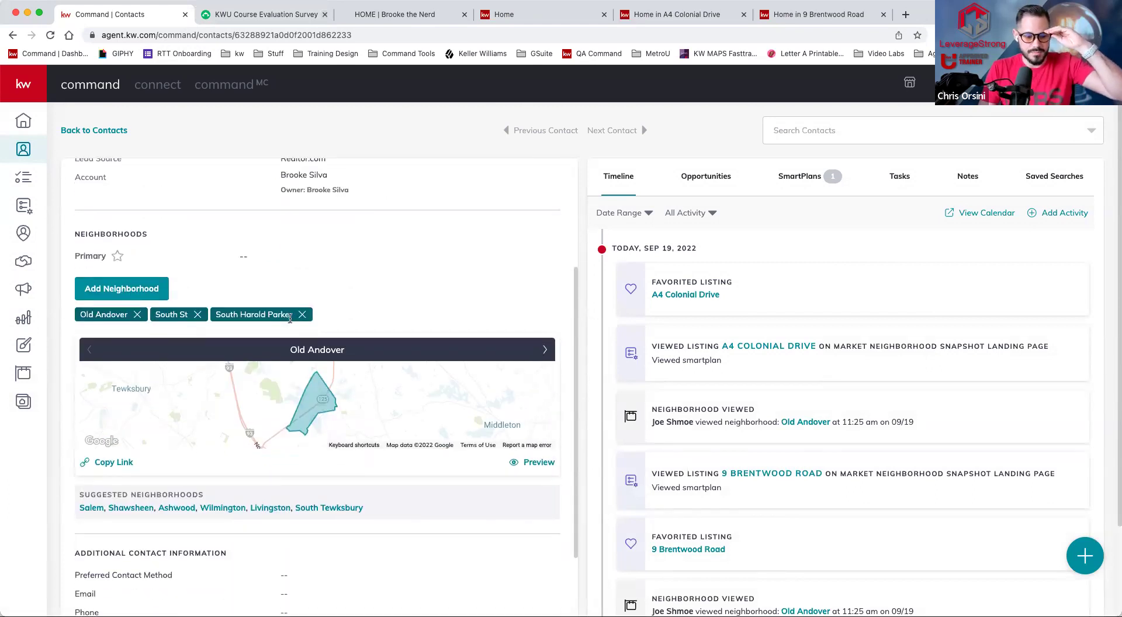
scroll(339, 384, "down", 6)
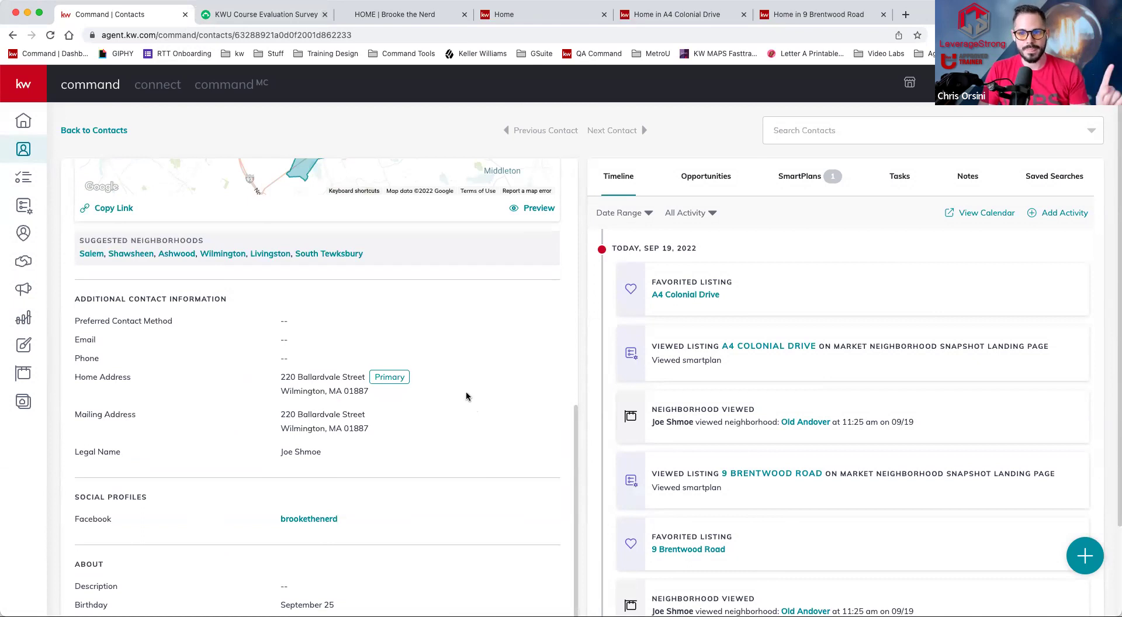
scroll(466, 396, "up", 6)
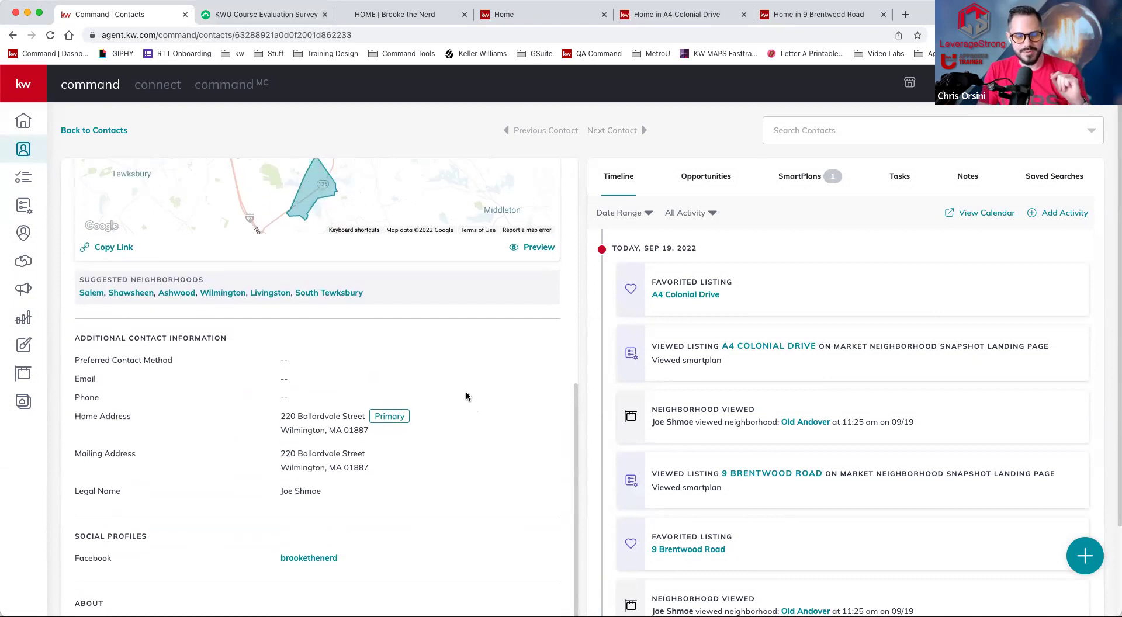
scroll(251, 202, "up", 2)
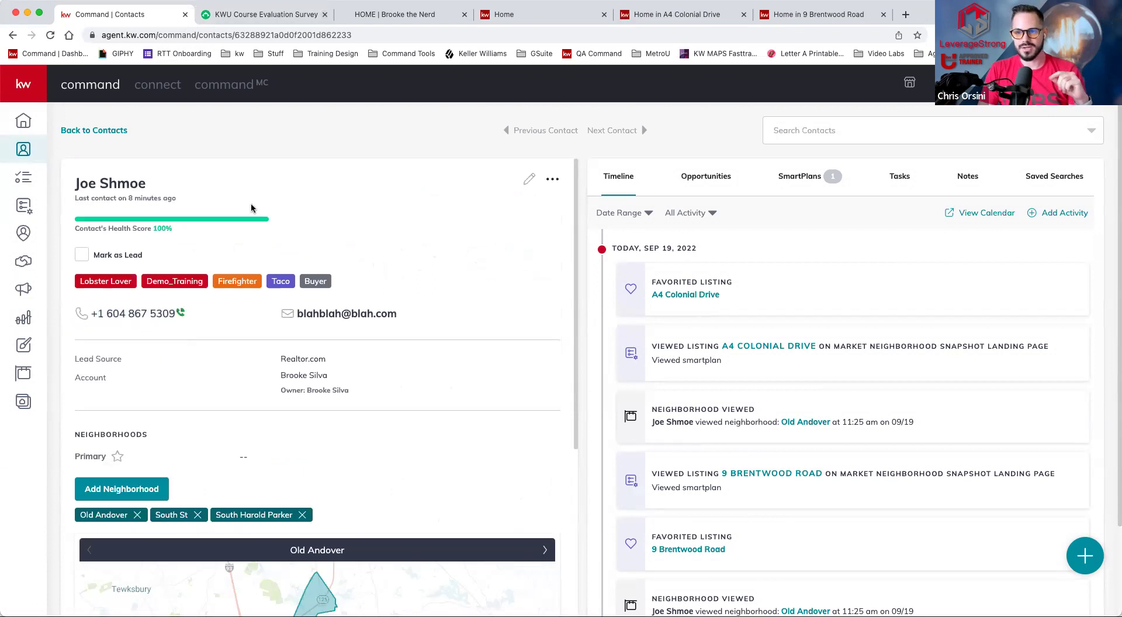
key("super+t")
- Load alerts.google.com and delete an unwanted existing alert
type("alerts.google.c")
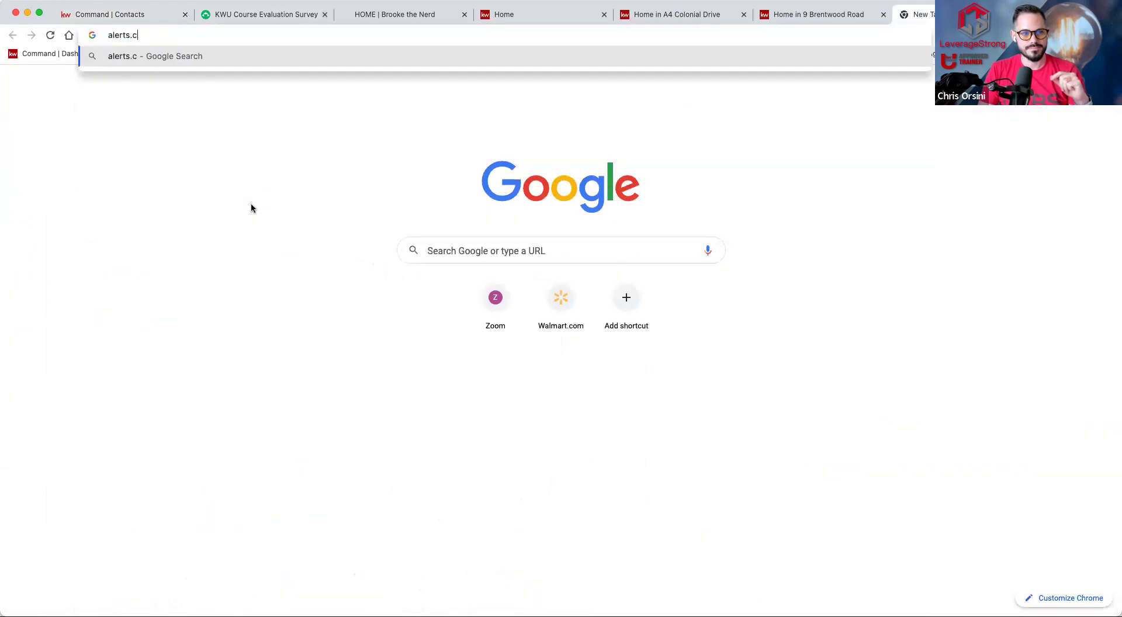
type("om")
key("Return")
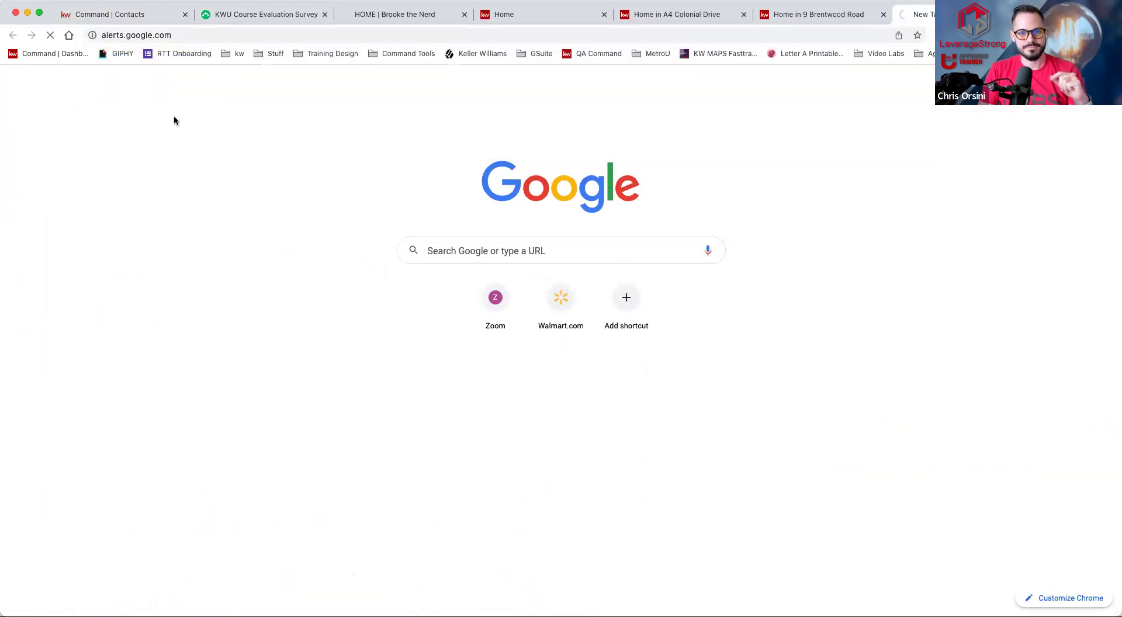
left_click(724, 353)
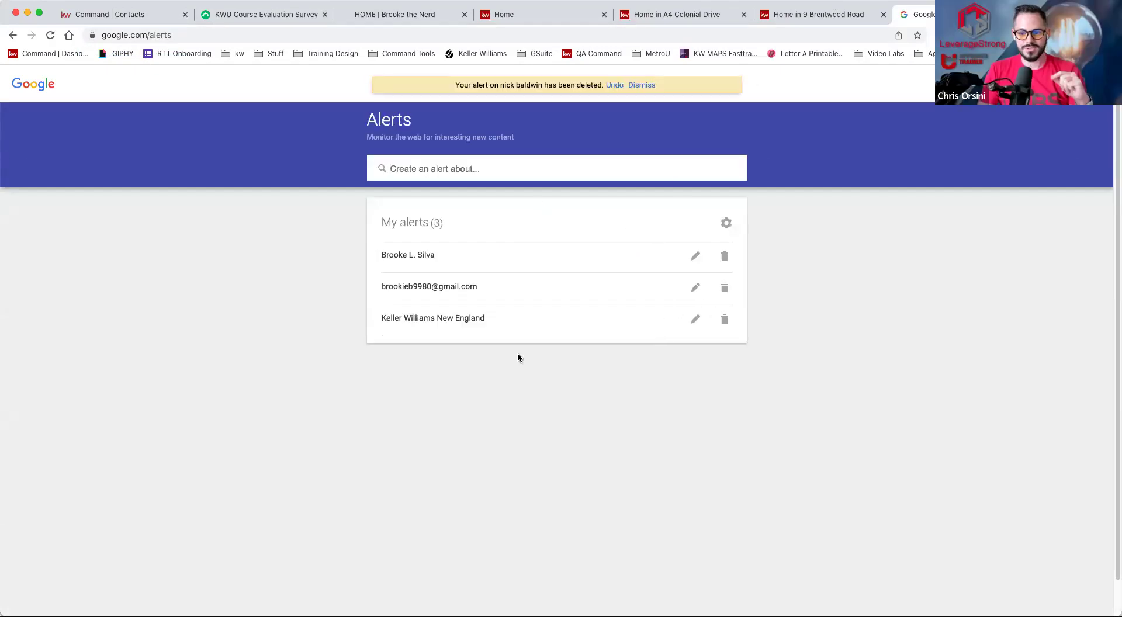
- Draft a new alert with the query 'Wilmington MA Fire' and review its news preview
left_click(488, 168)
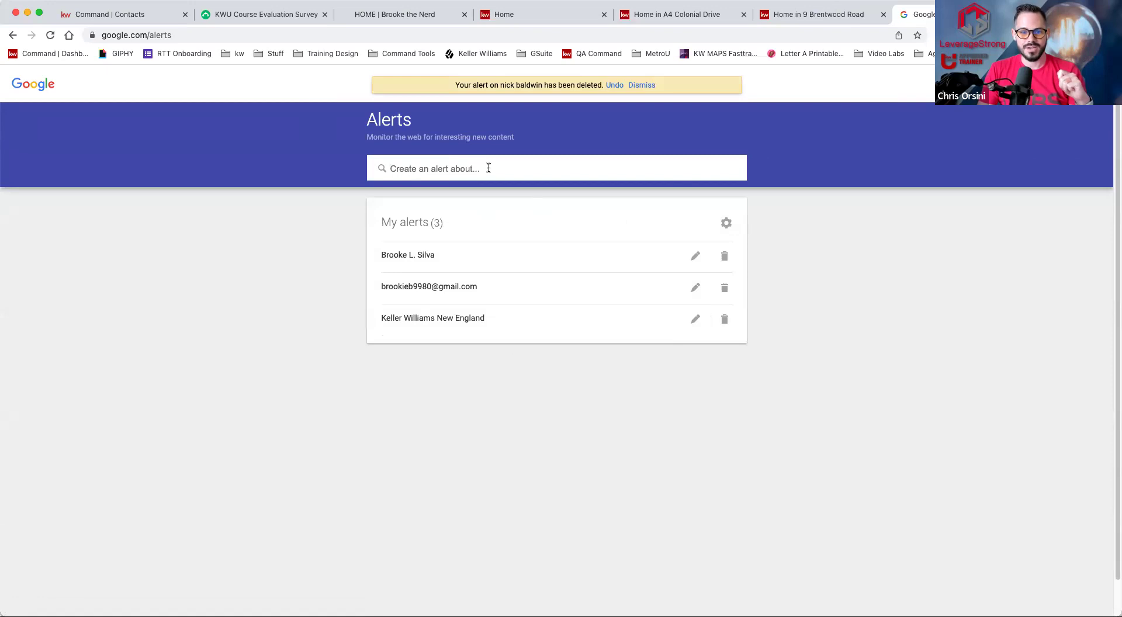
type("Joe S")
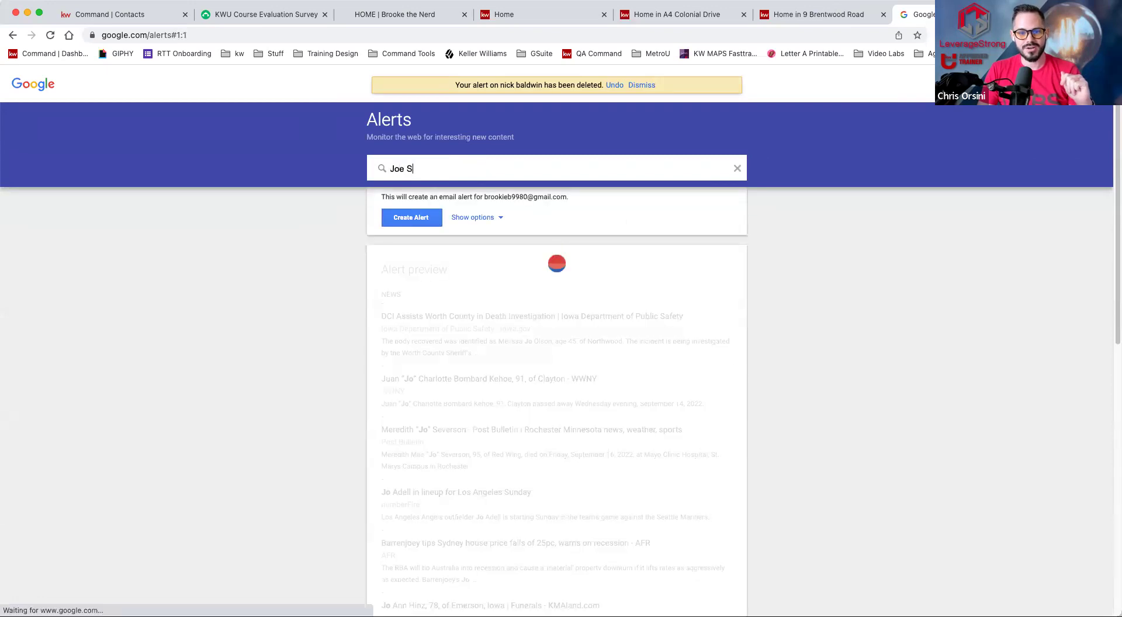
type("chmoe")
key("super+a")
type("Wil")
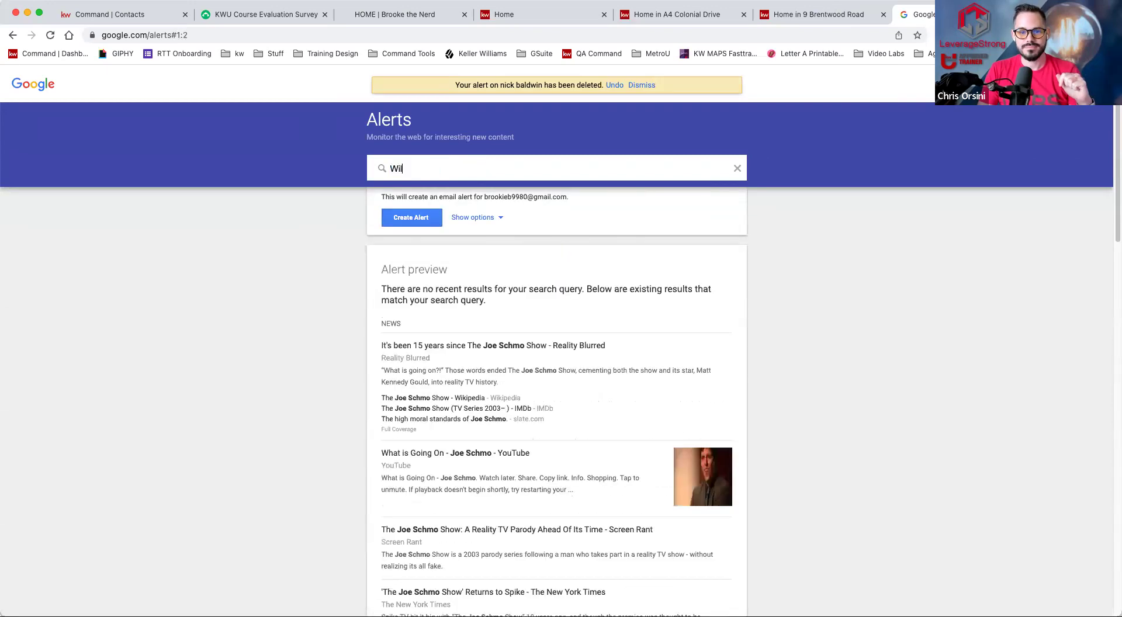
type("lmington")
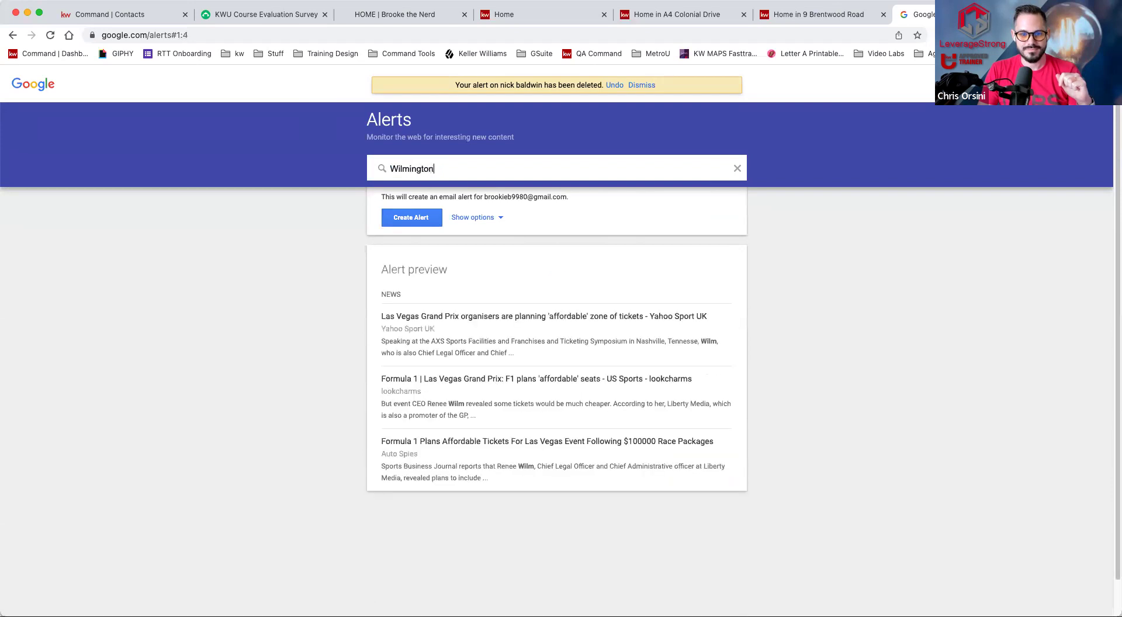
type(" Fire")
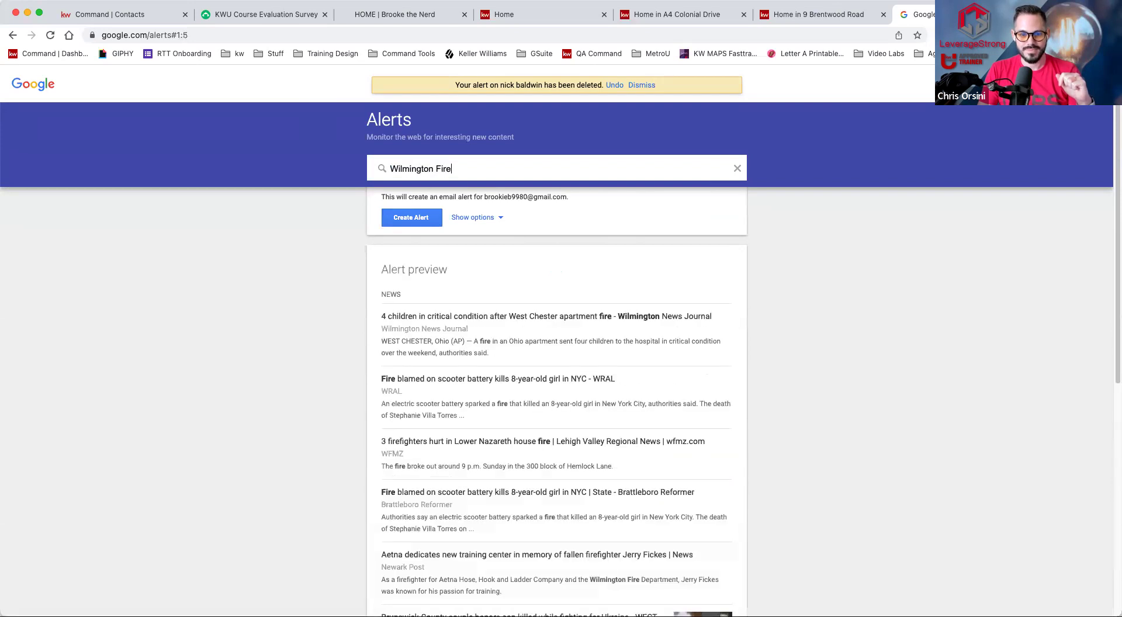
key("BackSpace")
key("BackSpace")
key("BackSpace")
key("BackSpace")
type("MA ")
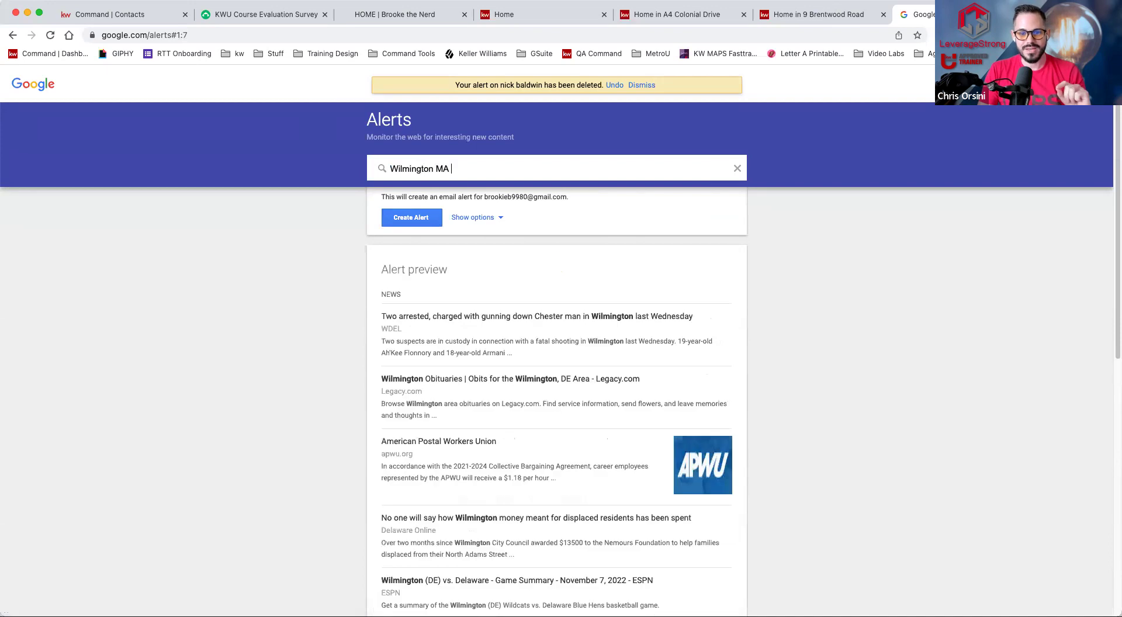
type("Fire")
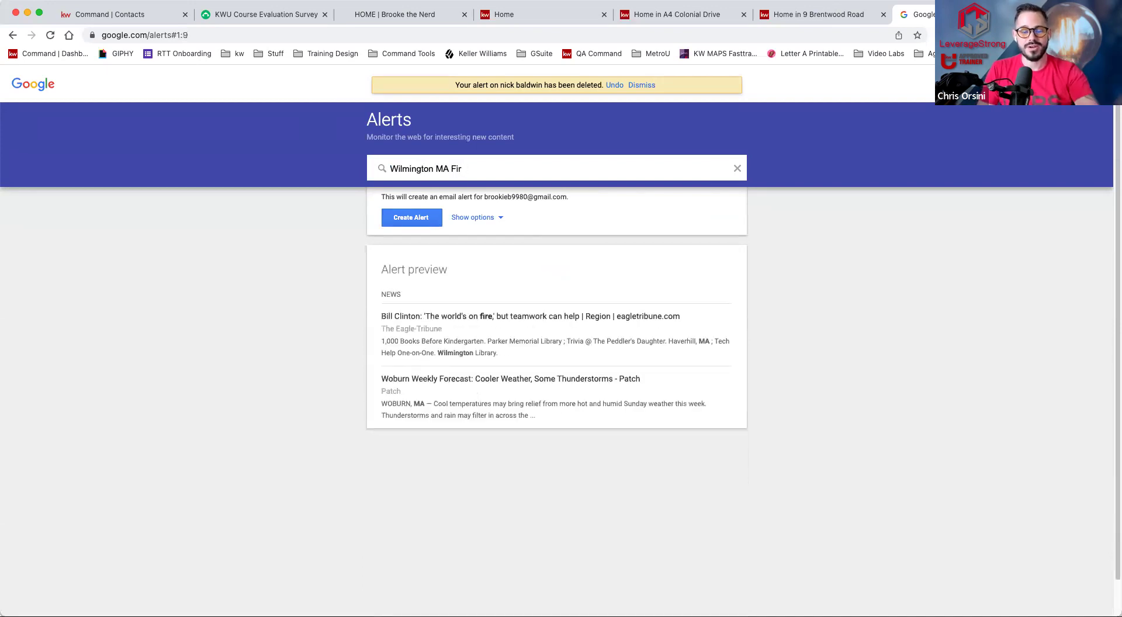
key("BackSpace")
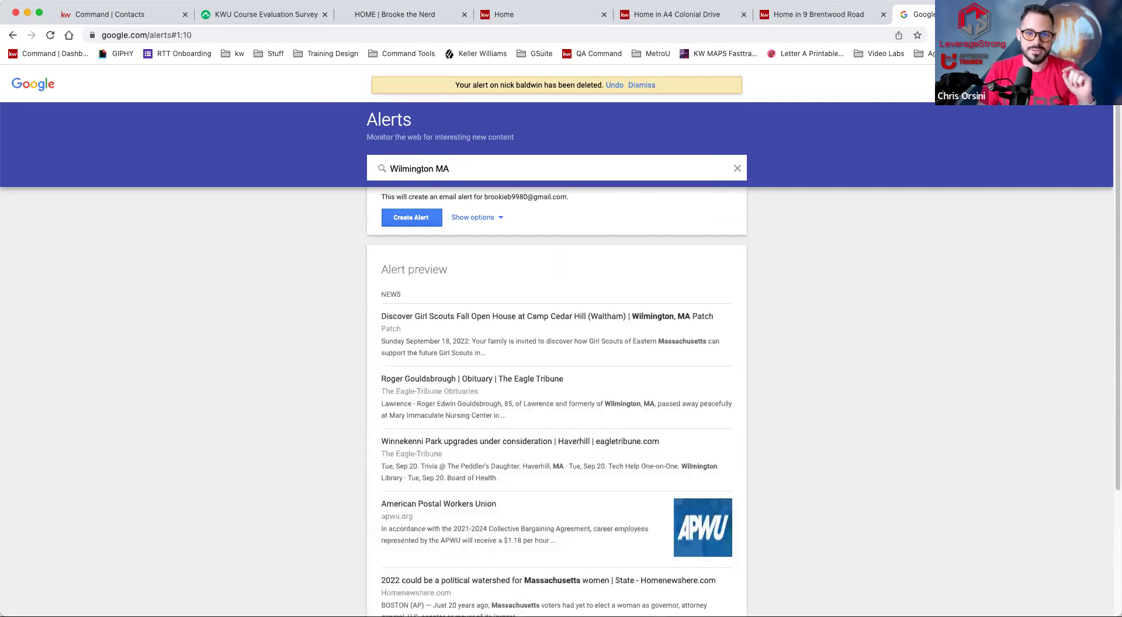
type("Fire")
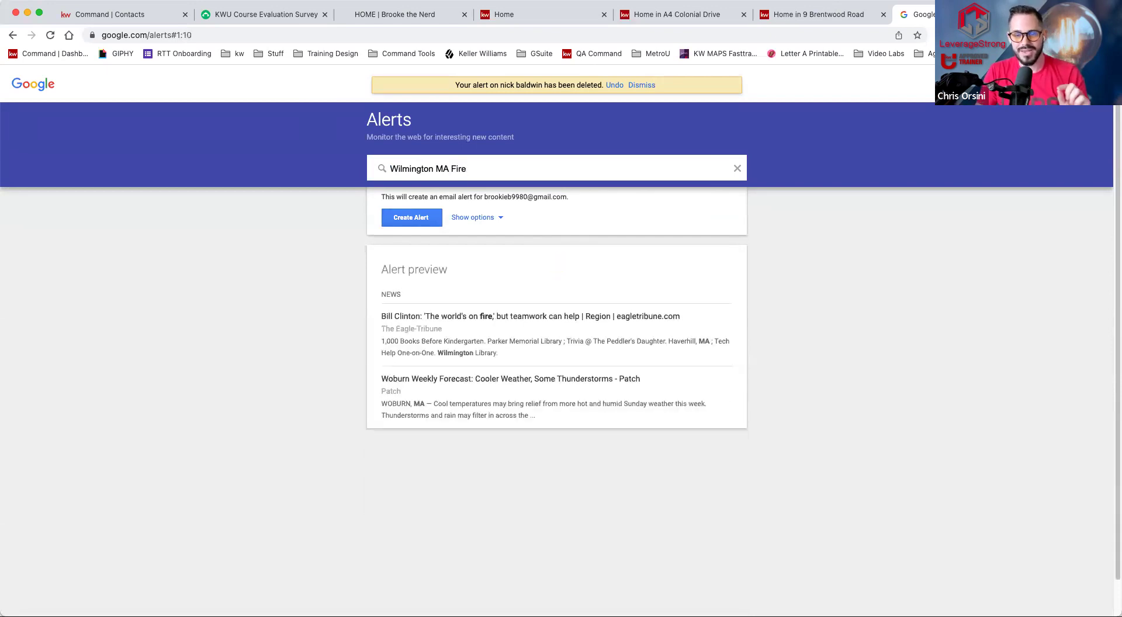
scroll(520, 321, "down", 1)
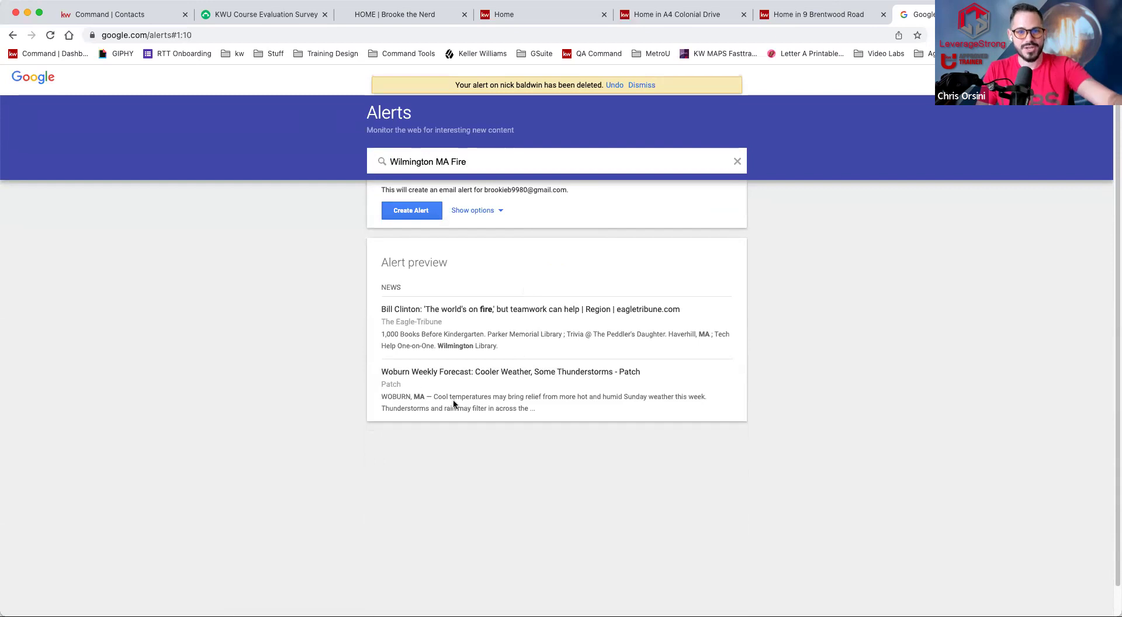
scroll(447, 227, "up", 1)
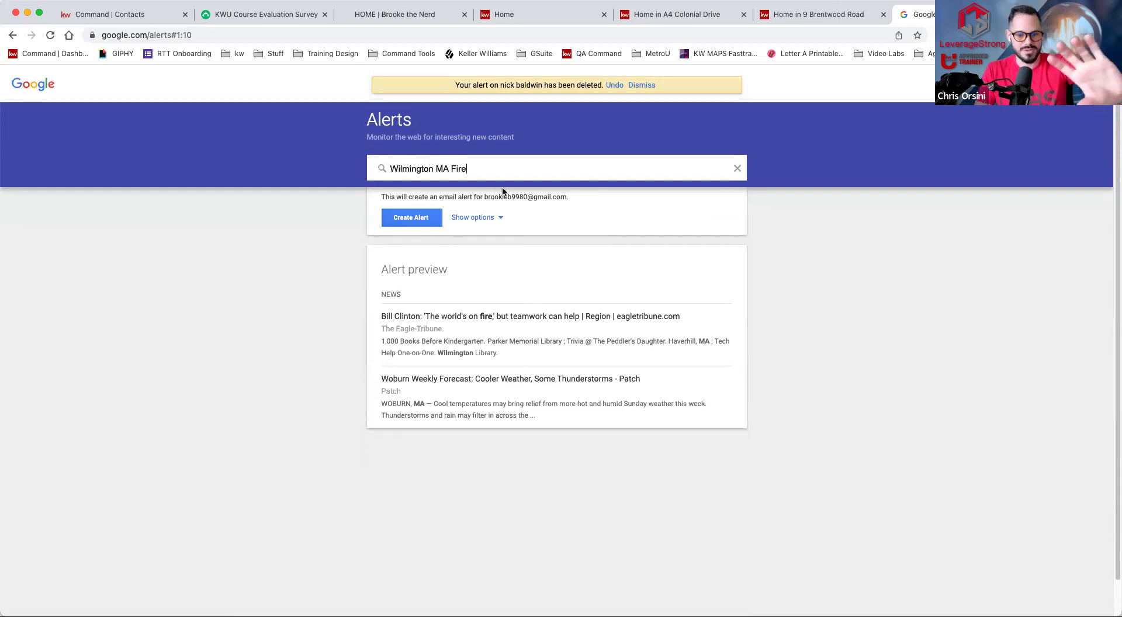
double_click(501, 166)
triple_click(502, 167)
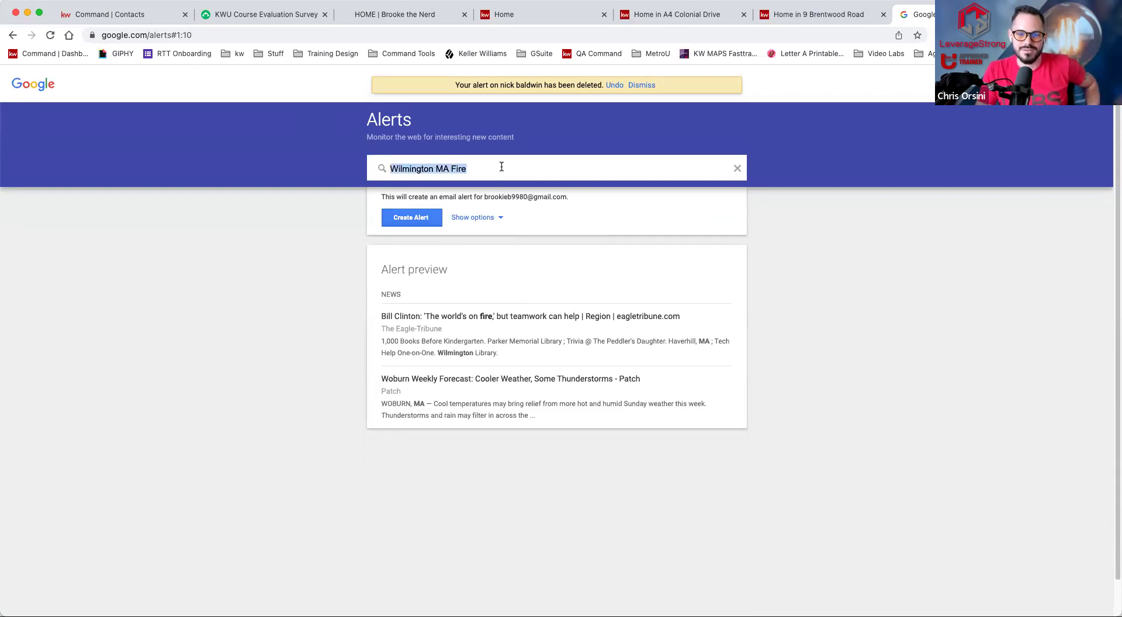
- Try the query 'Community event wilmington ma', then replace it with 'Salem State University' and review the preview
type("Community event w")
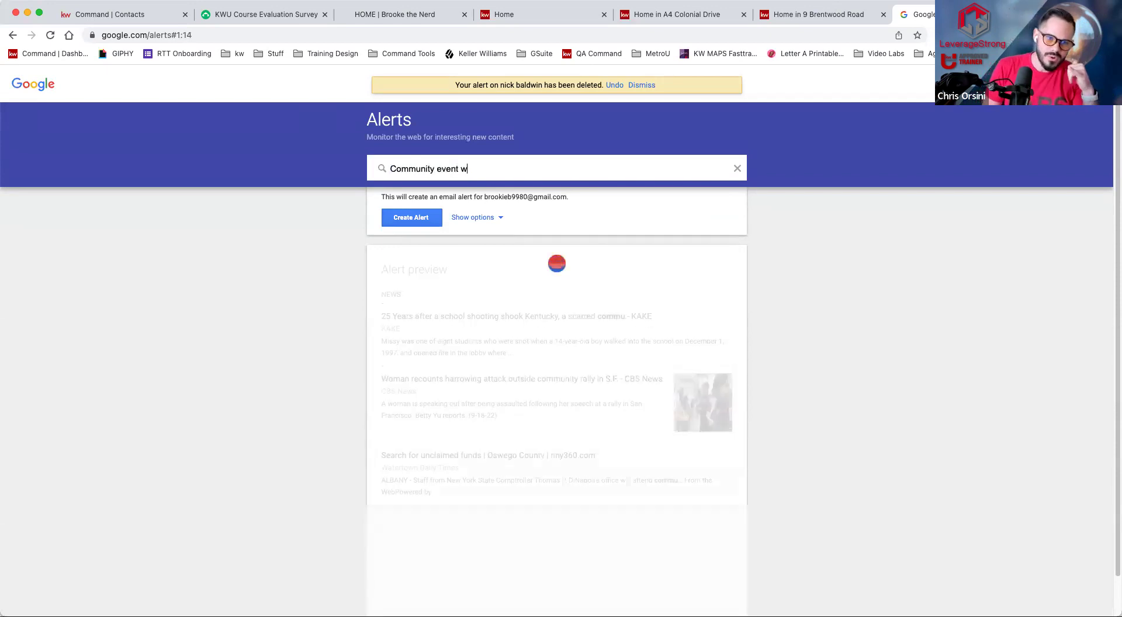
type("ilmington ma")
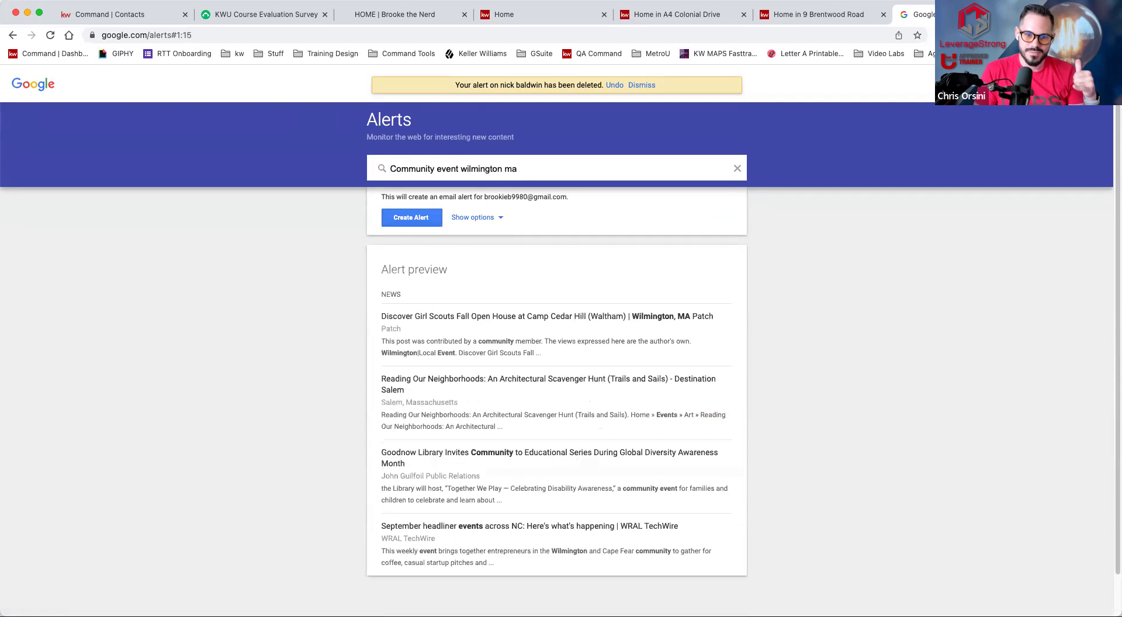
scroll(304, 409, "down", 1)
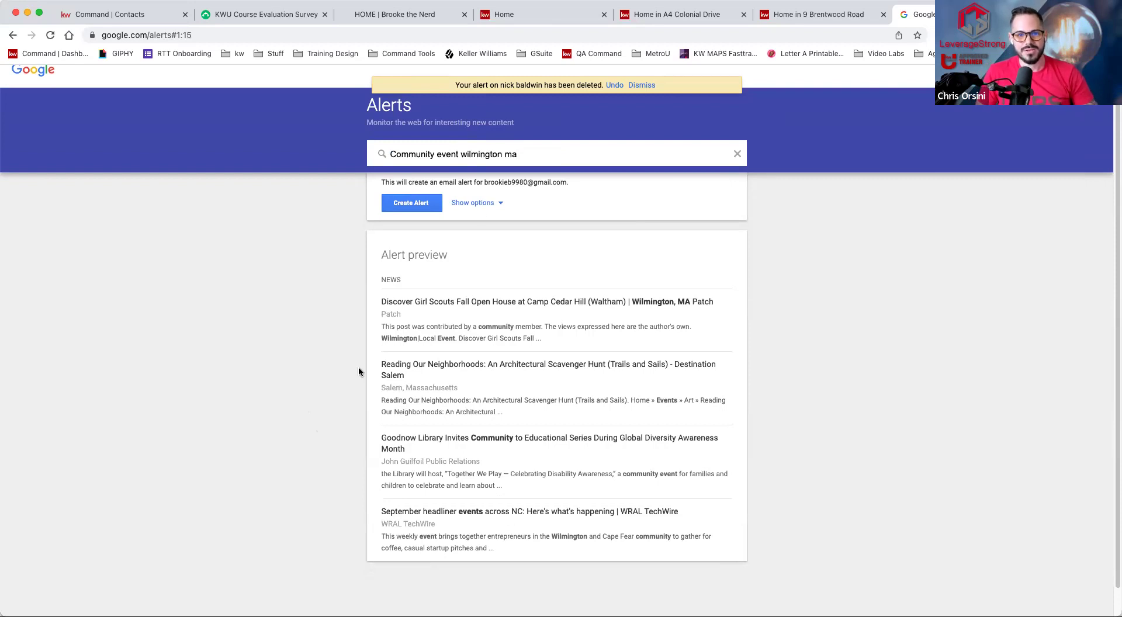
triple_click(532, 153)
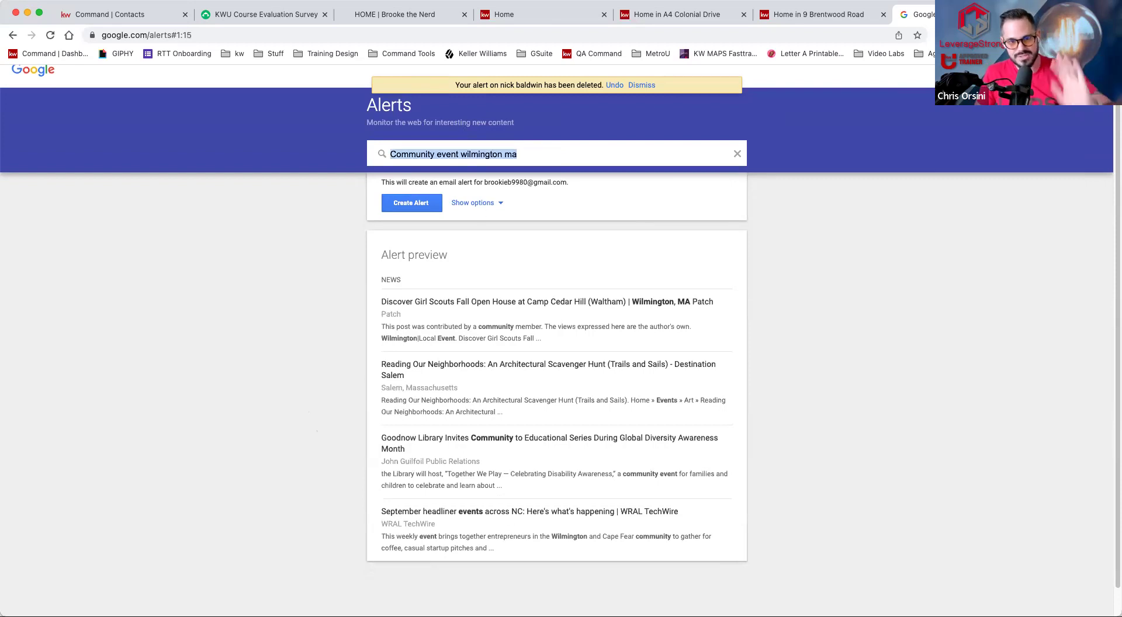
type("Salem State University")
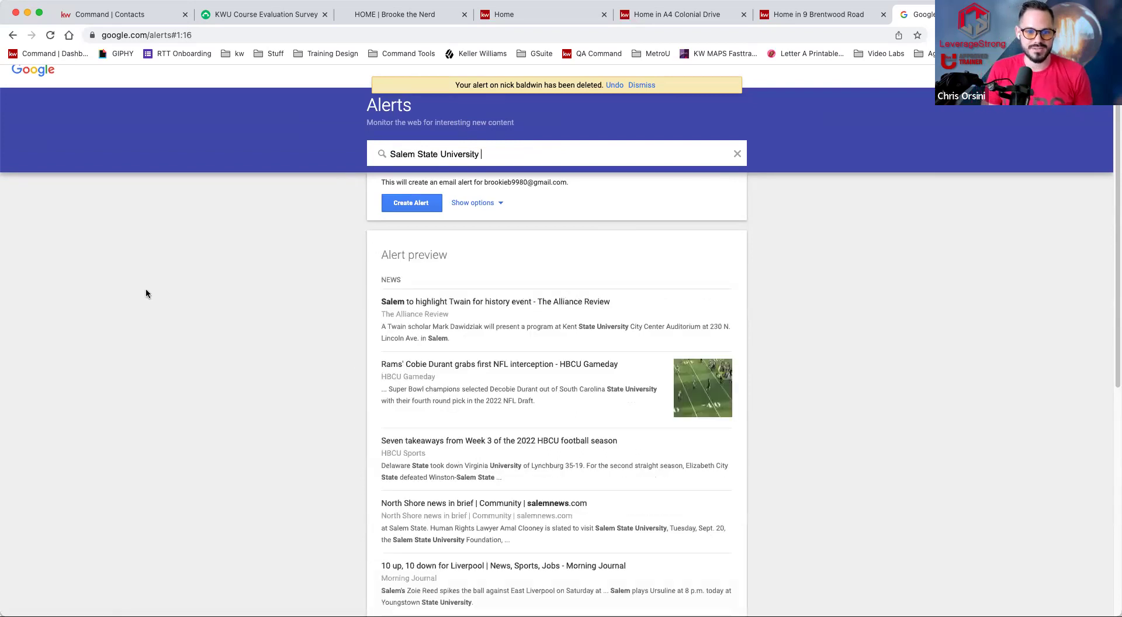
scroll(163, 291, "down", 5)
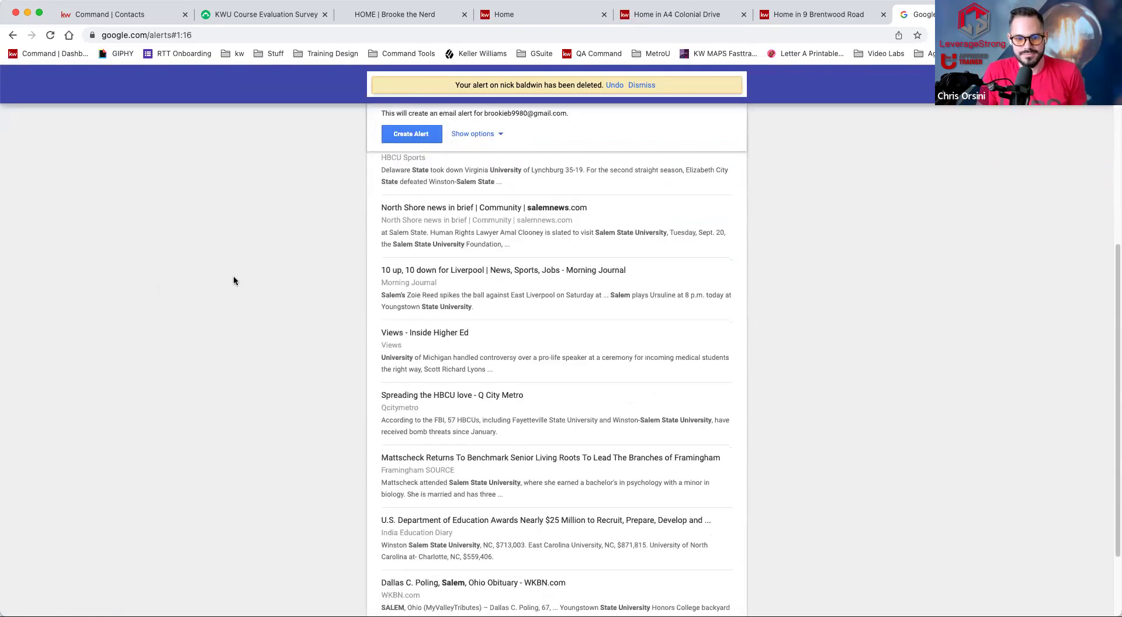